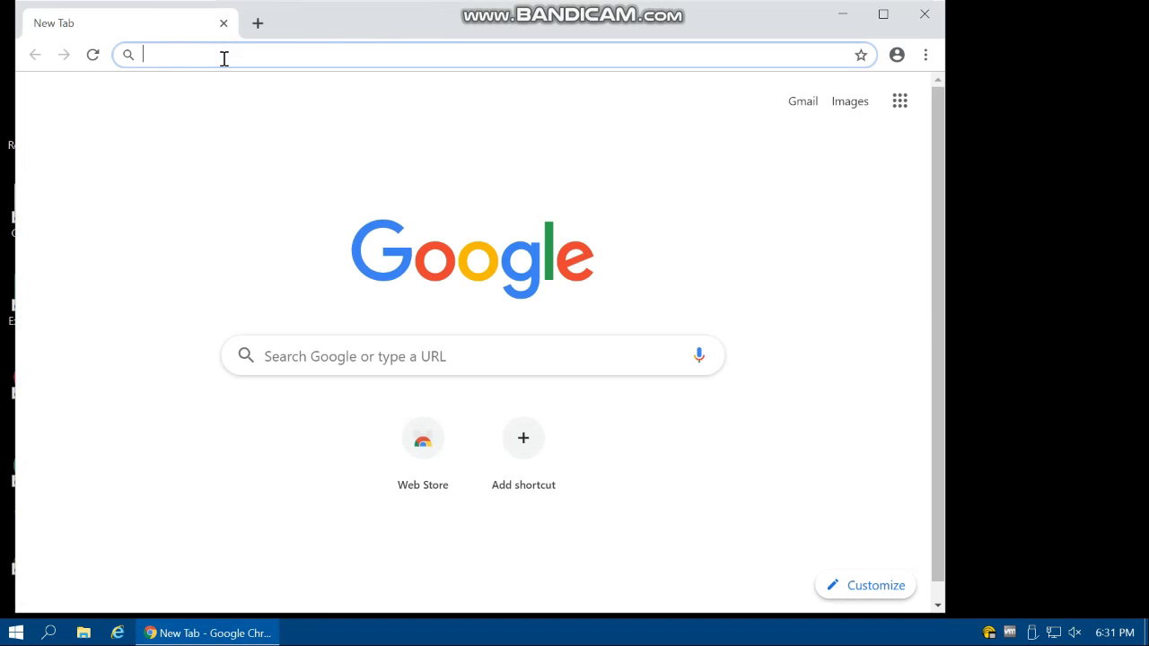
# Search 'tiger line' and reach the TIGER/Line Shapefiles web download page
pyautogui.write('tiger ')
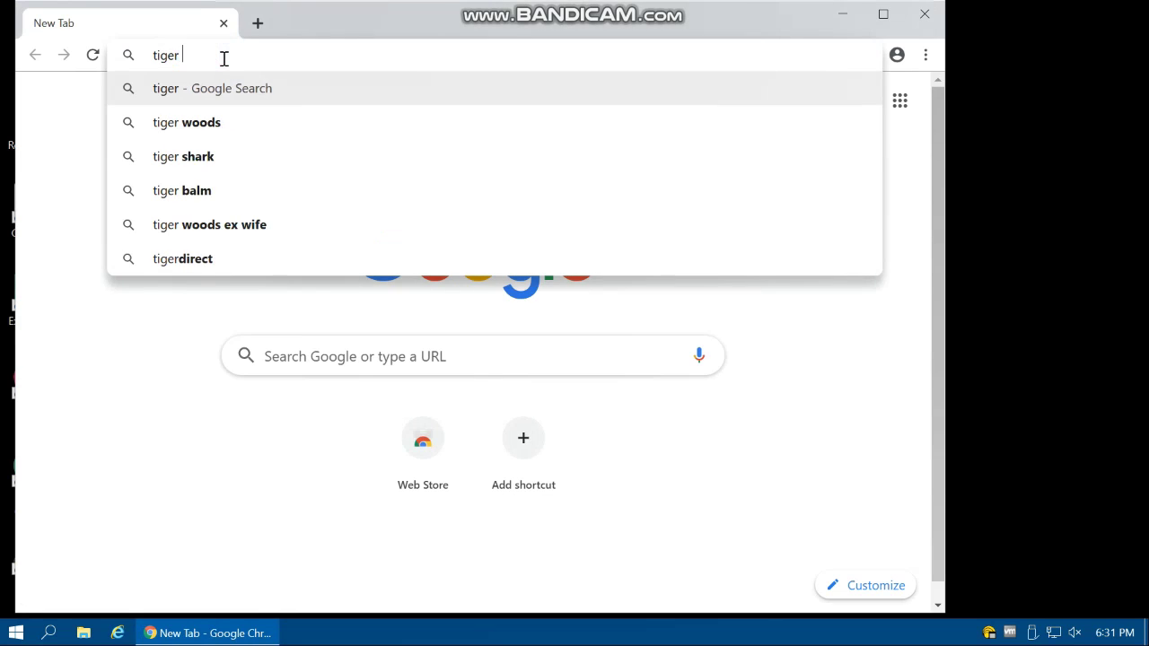
pyautogui.write('line')
pyautogui.press('Return')
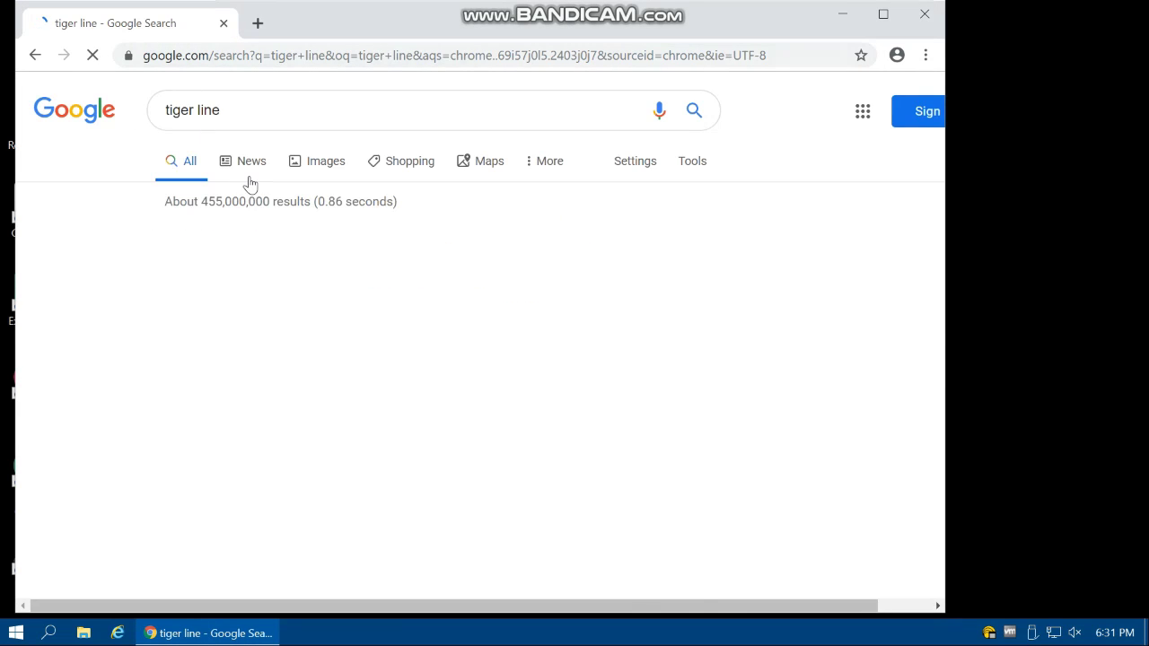
pyautogui.click(249, 251)
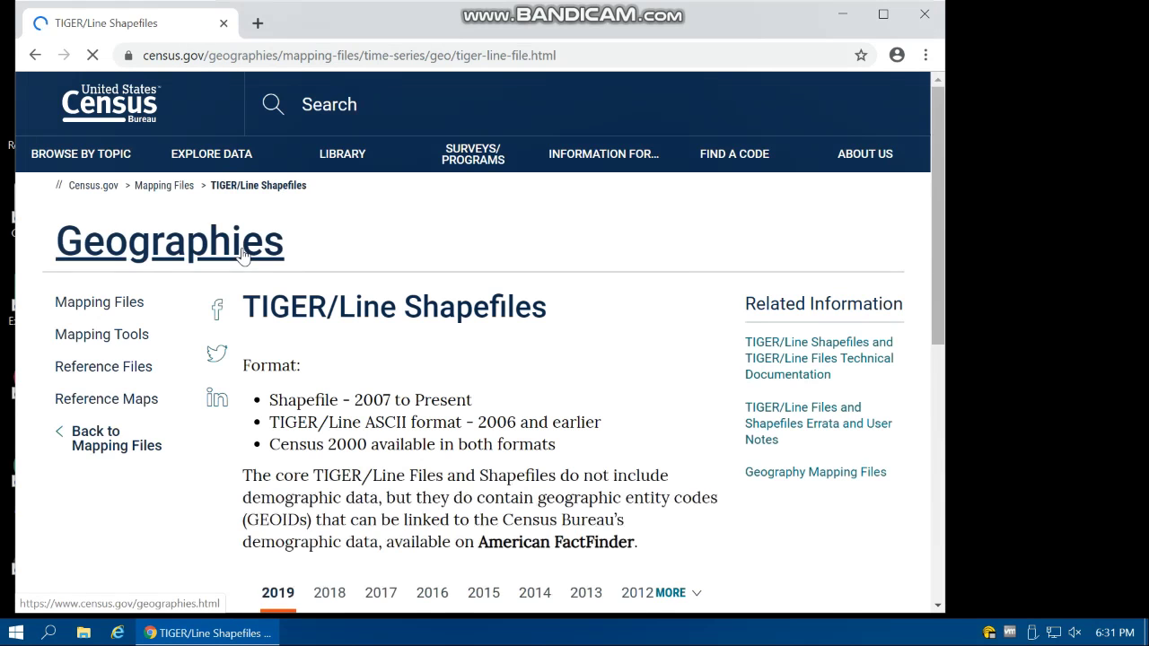
pyautogui.scroll(-2, 346, 359)
pyautogui.scroll(-2, 350, 377)
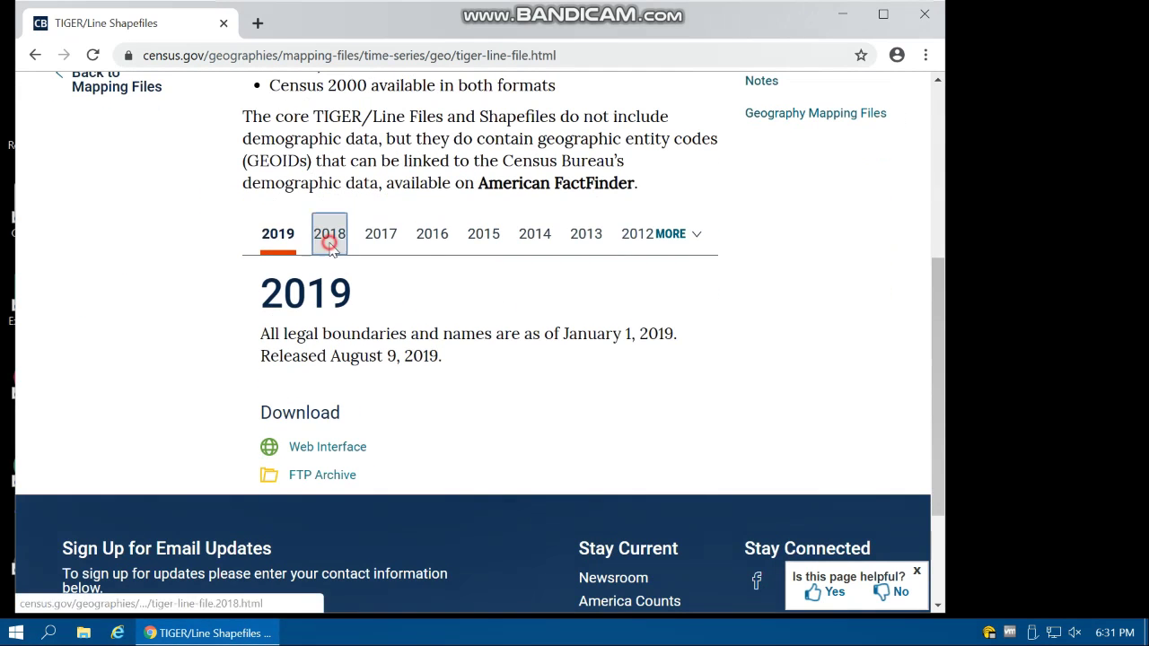
pyautogui.click(329, 236)
pyautogui.scroll(-8, 243, 341)
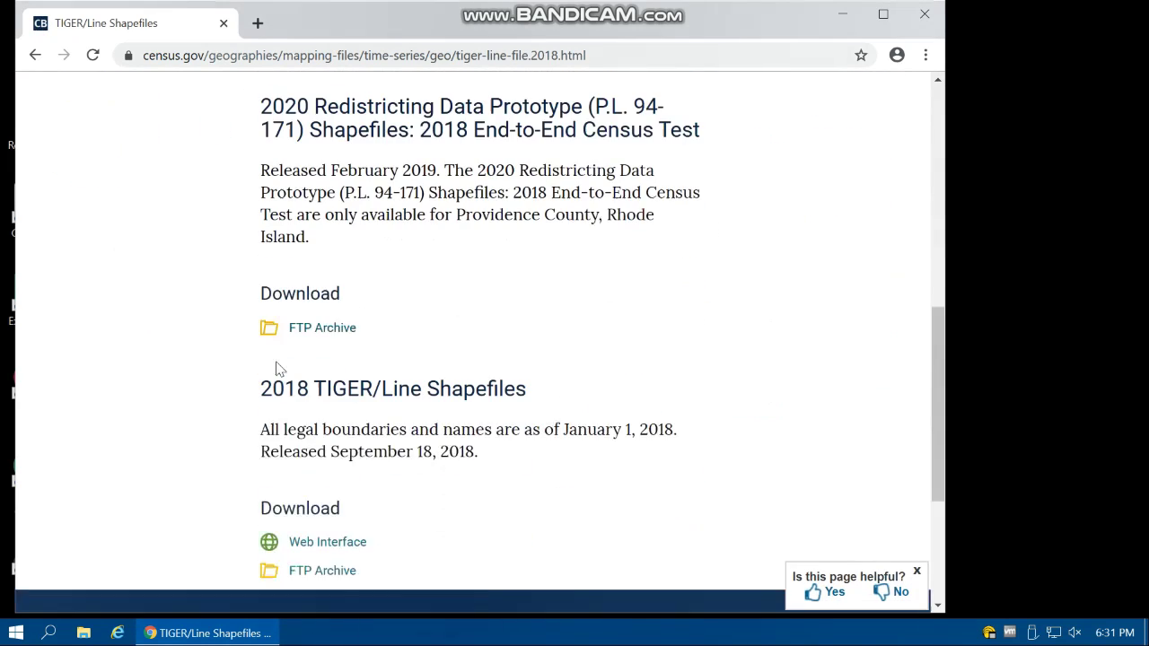
pyautogui.click(331, 443)
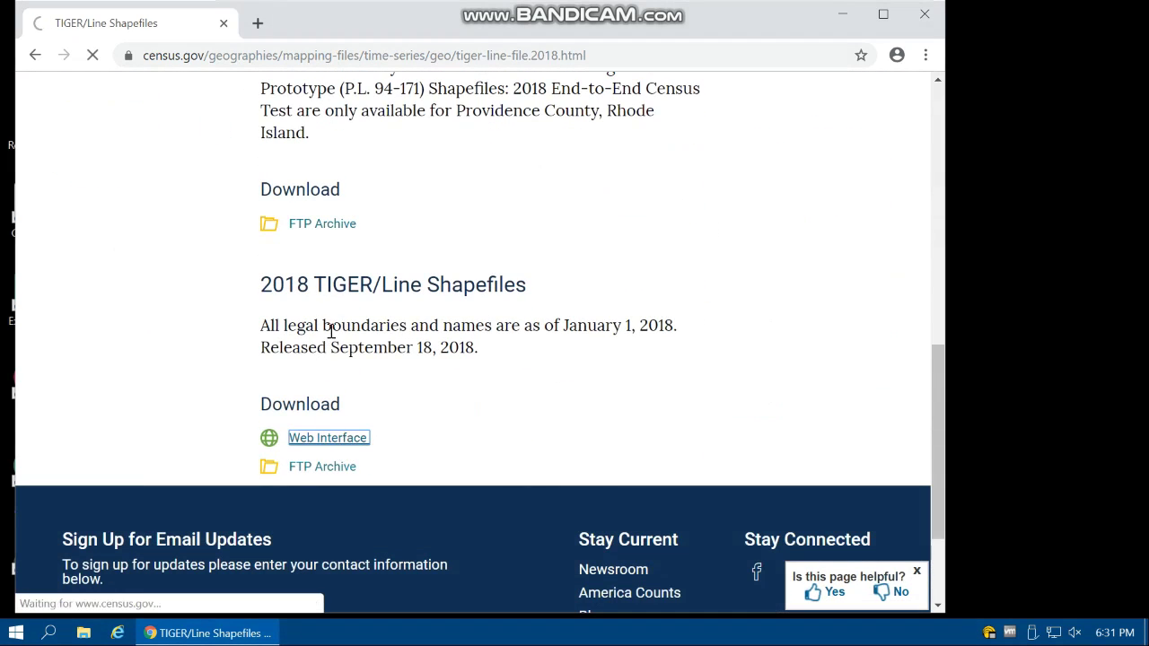
# Choose year 2019 and layer type Census Tracts, then submit
pyautogui.scroll(-2, 175, 164)
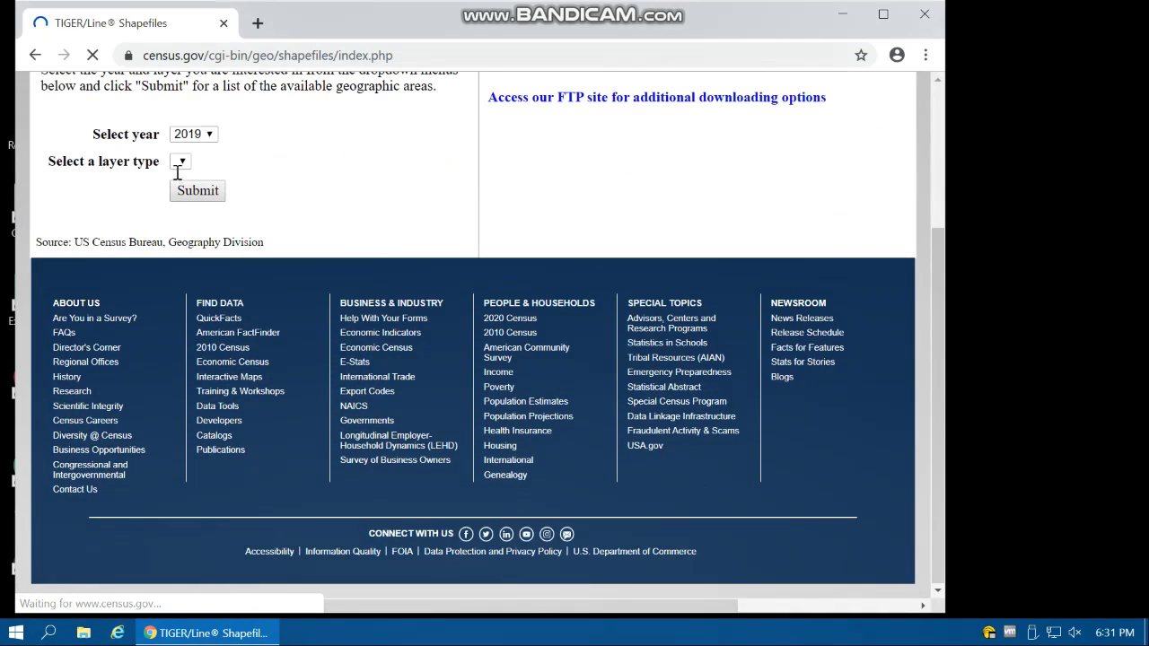
pyautogui.click(190, 134)
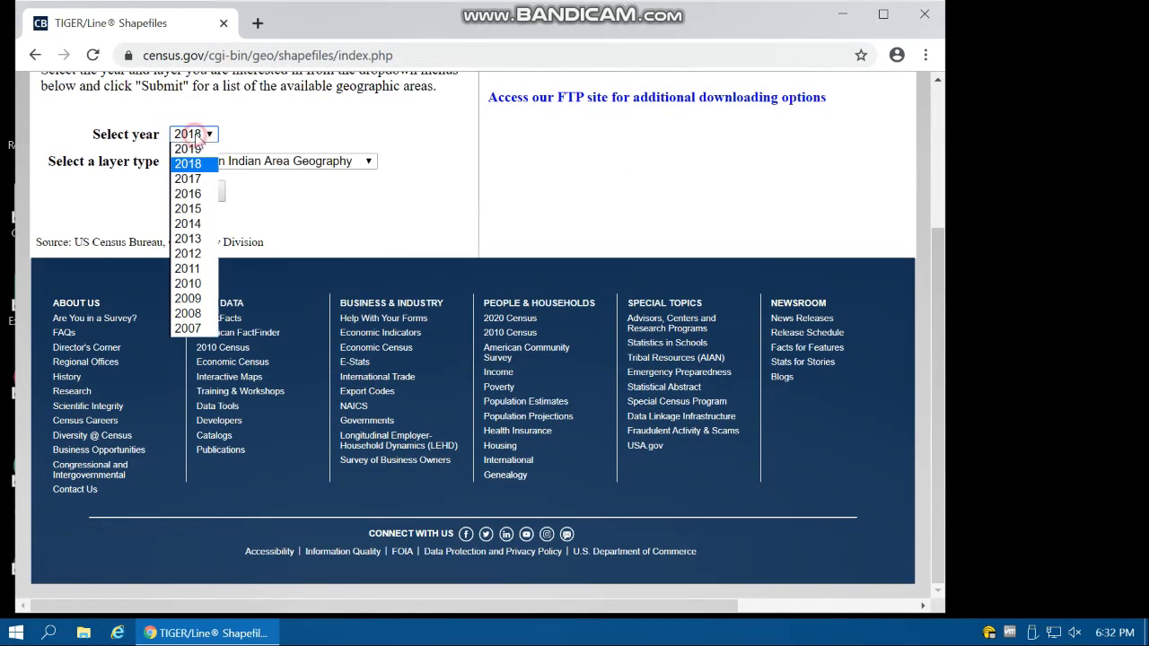
pyautogui.click(342, 258)
pyautogui.click(258, 163)
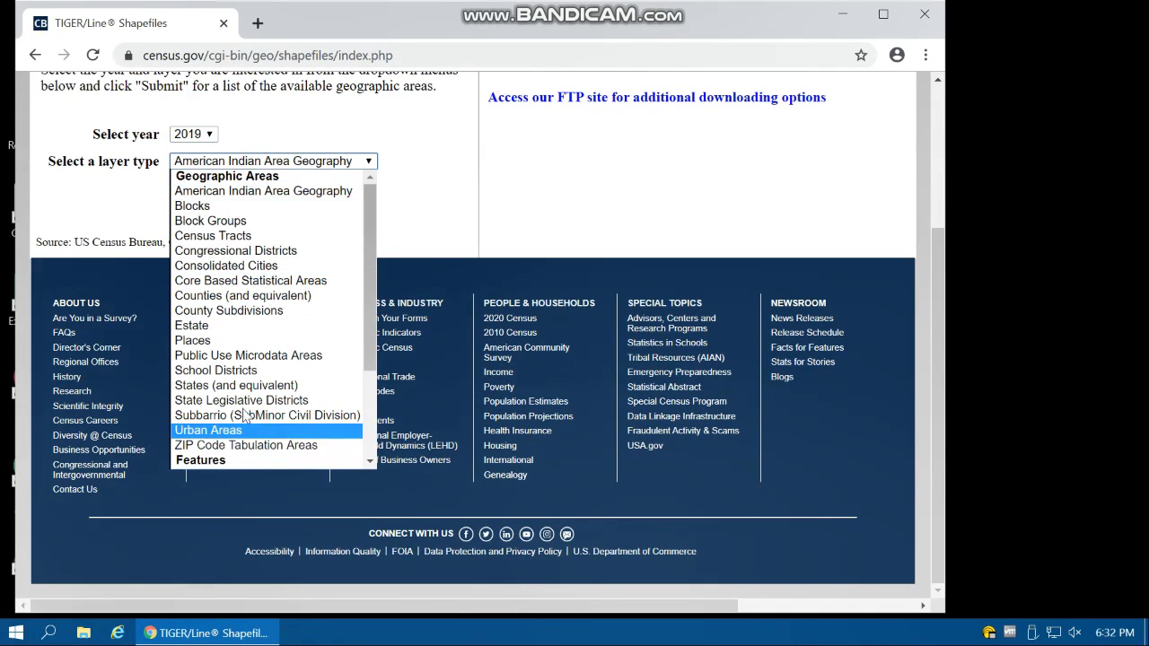
pyautogui.click(215, 236)
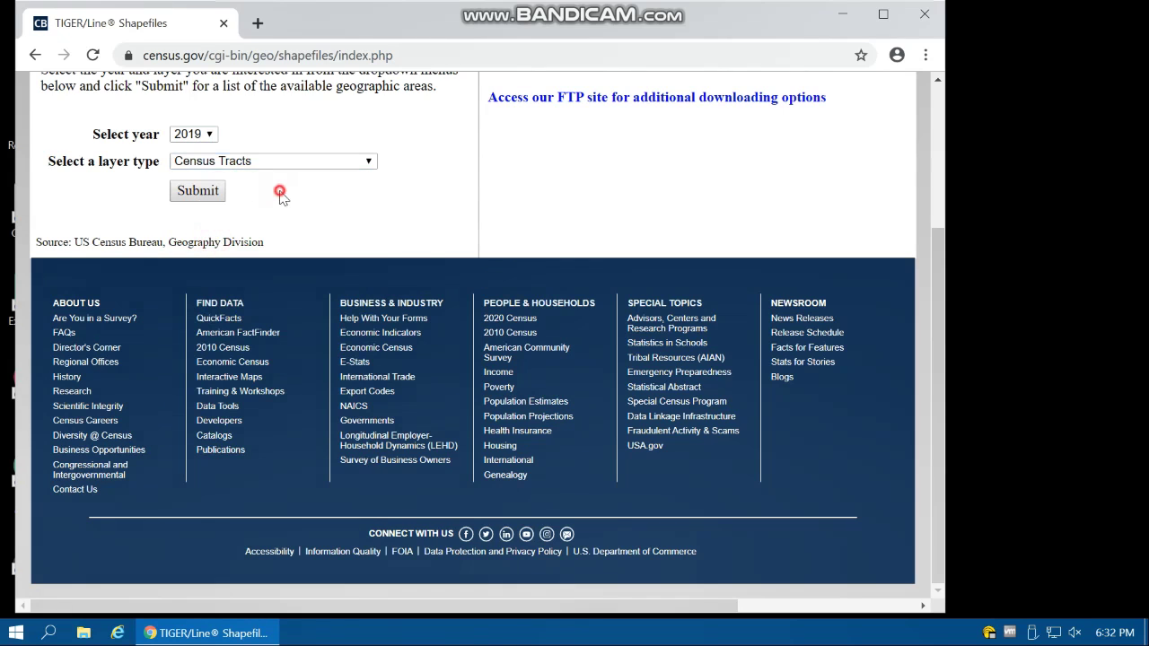
pyautogui.click(210, 197)
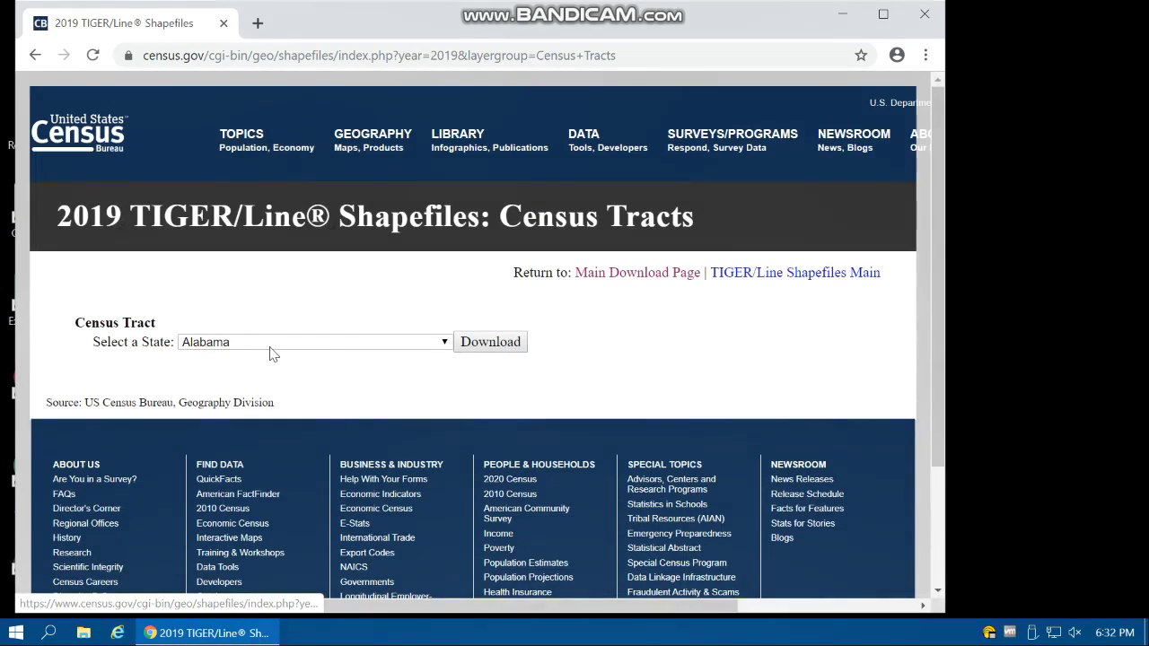
# Select Ohio and download tl_2019_39_tract.zip
pyautogui.click(255, 349)
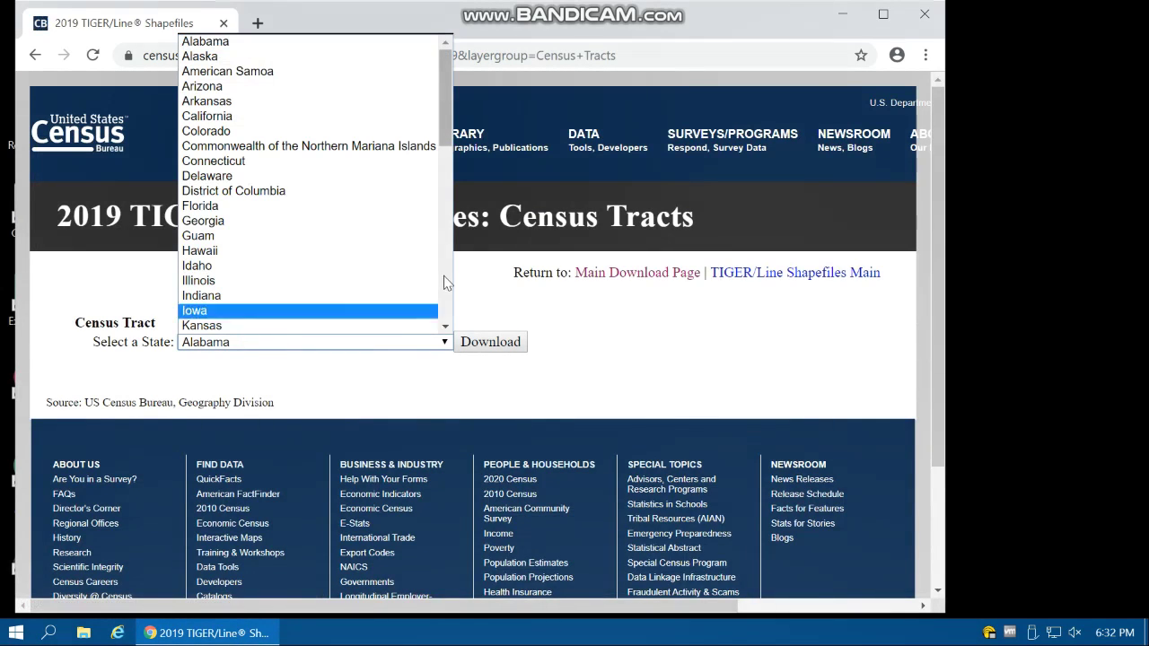
pyautogui.moveTo(446, 329); pyautogui.dragTo(448, 329)
pyautogui.click(224, 248)
pyautogui.click(501, 343)
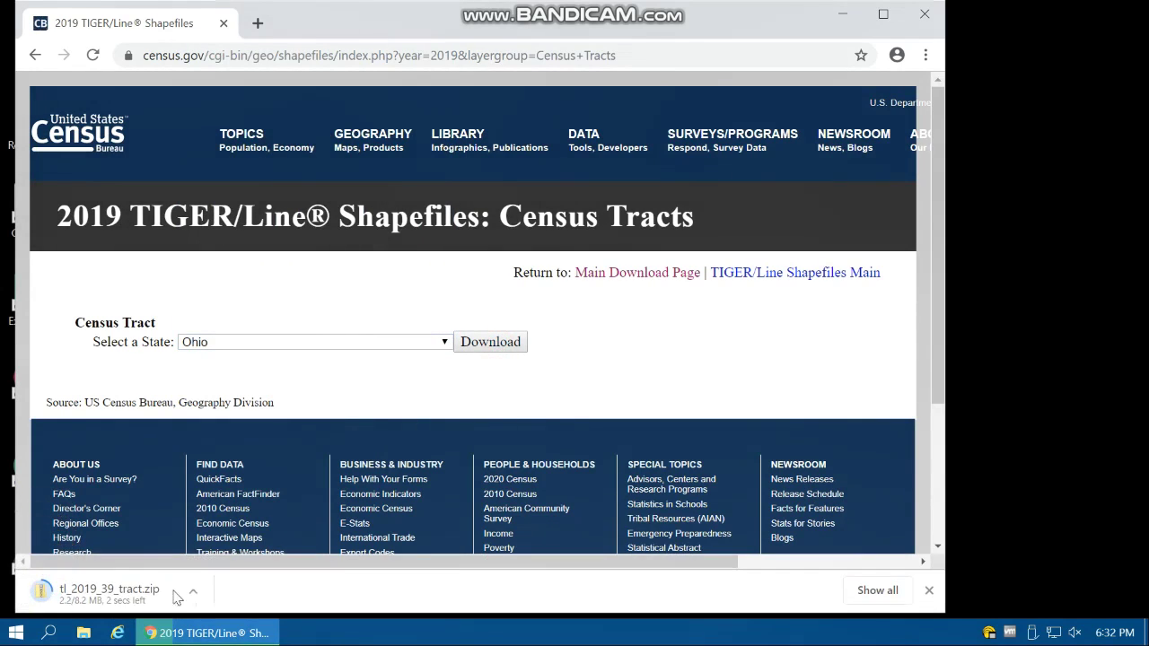
pyautogui.click(203, 594)
# Show the downloaded tl_2019_39_tract.zip in Downloads and copy it
pyautogui.click(243, 531)
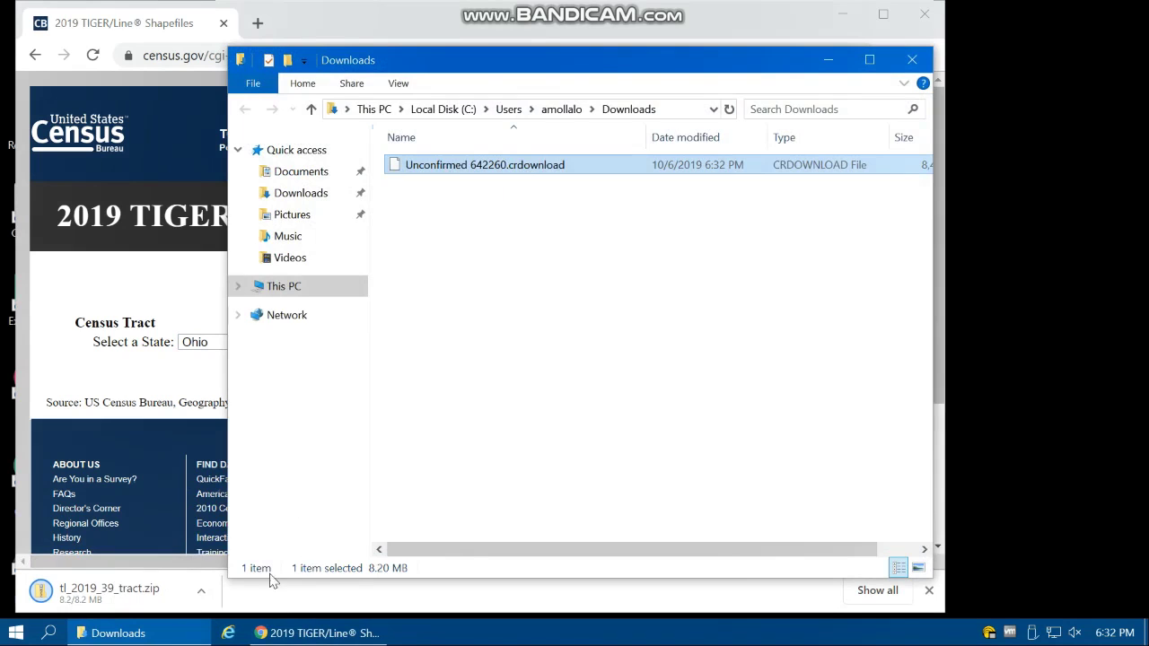
pyautogui.click(201, 591)
pyautogui.click(248, 530)
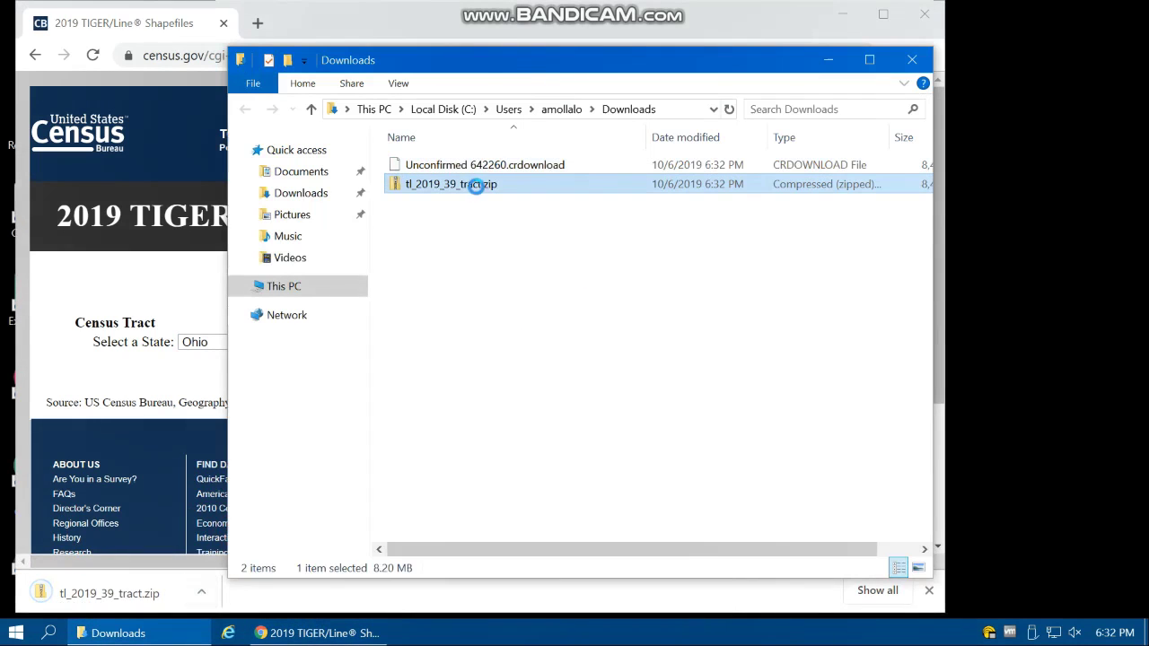
pyautogui.rightClick(474, 186)
pyautogui.click(536, 485)
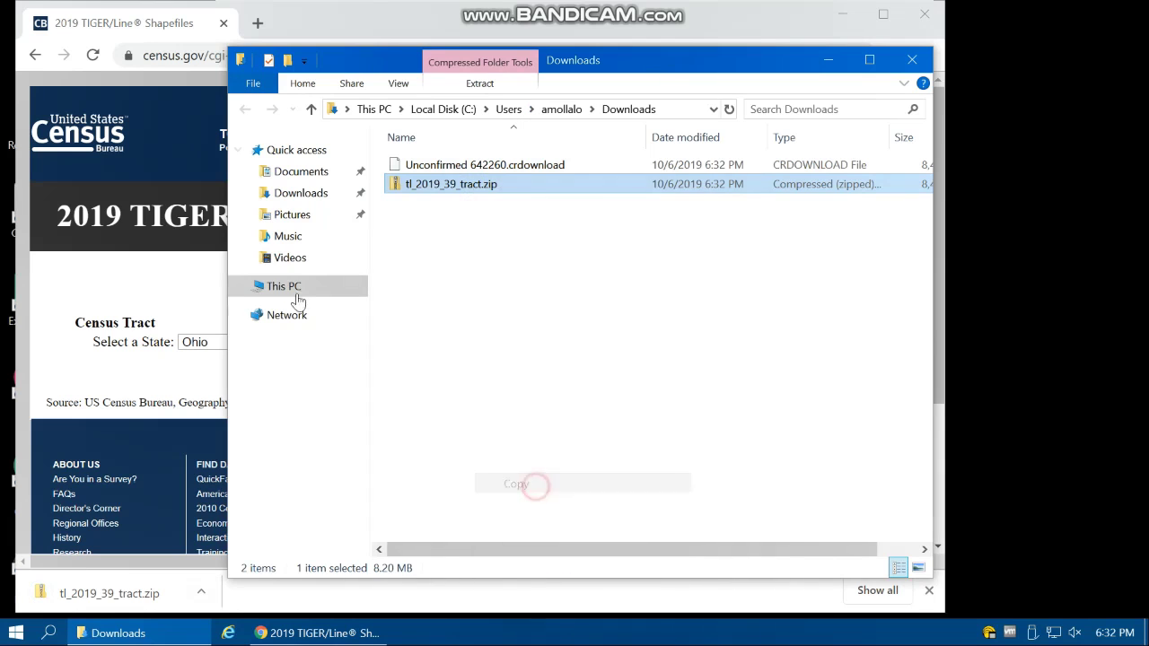
# Paste the zip into H:\GIS_lab\lab8
pyautogui.click(293, 291)
pyautogui.scroll(-1, 509, 399)
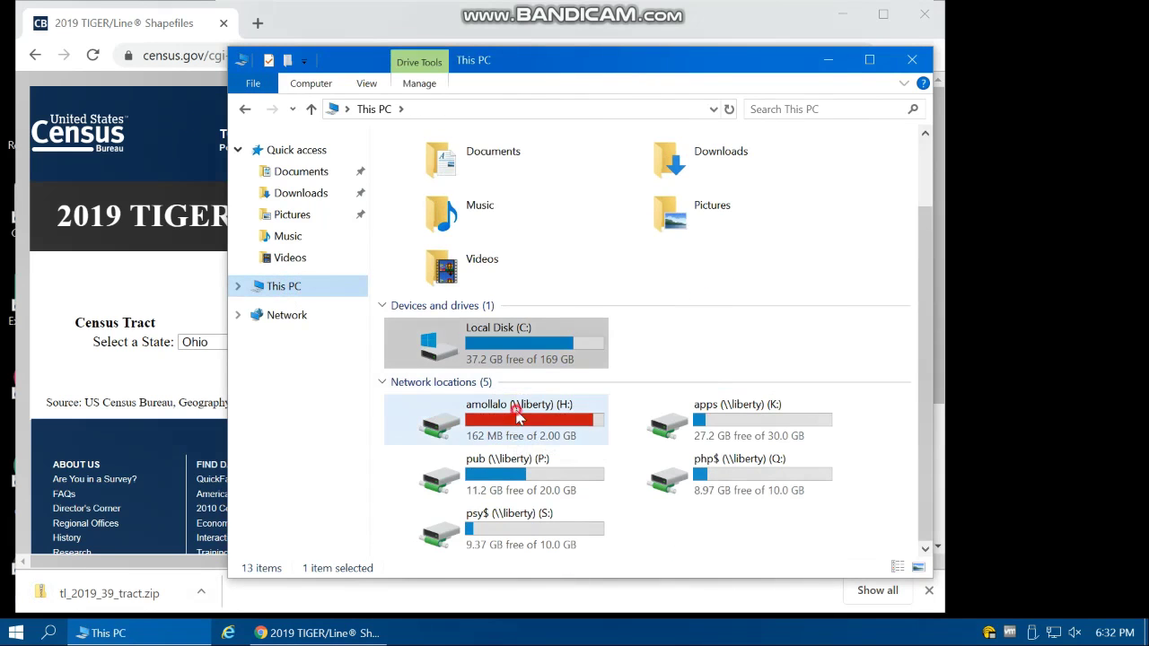
pyautogui.doubleClick(517, 417)
pyautogui.doubleClick(422, 260)
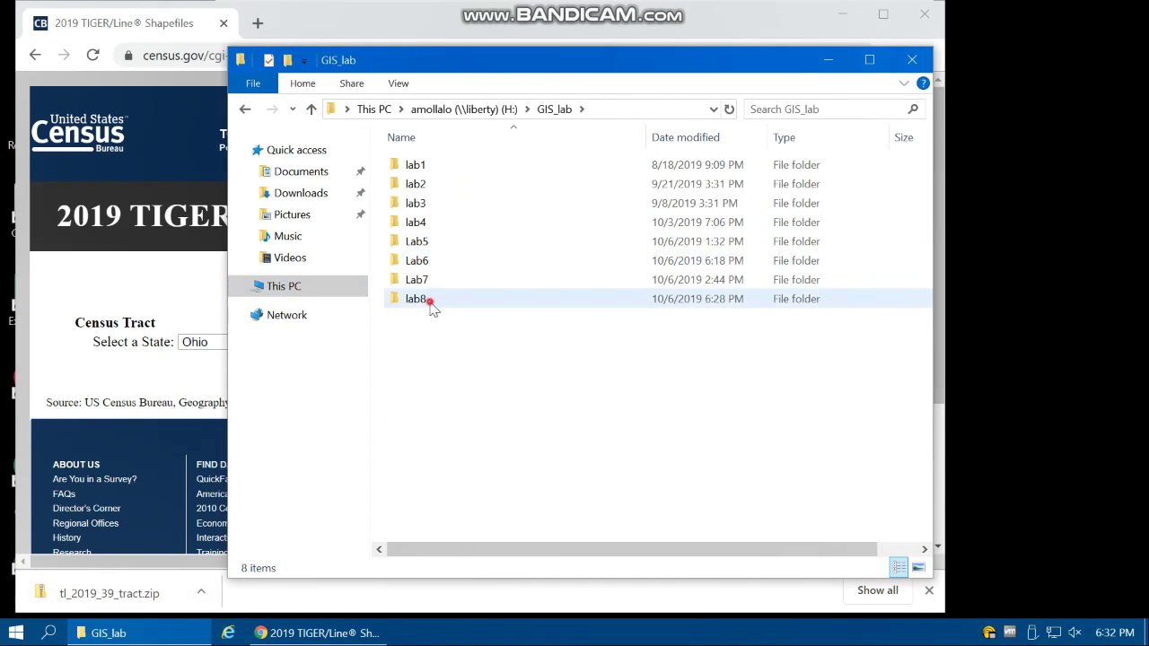
pyautogui.doubleClick(430, 306)
pyautogui.rightClick(441, 287)
pyautogui.click(483, 411)
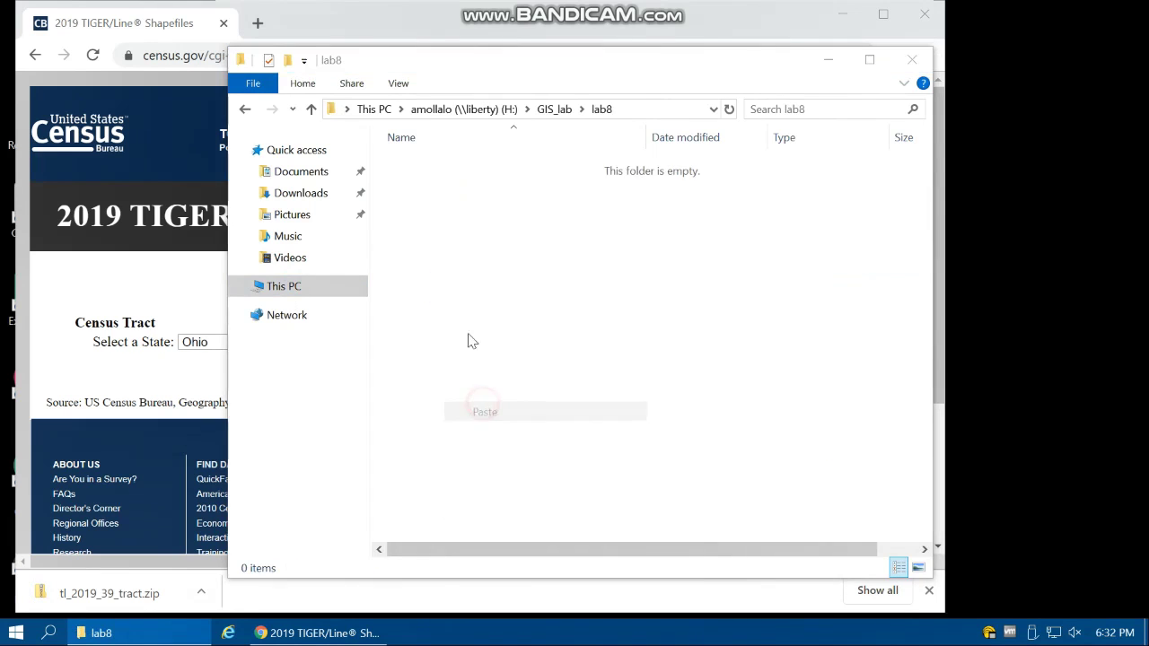
# Extract the zip into a tl_2019_39_tract folder
pyautogui.rightClick(430, 162)
pyautogui.click(520, 223)
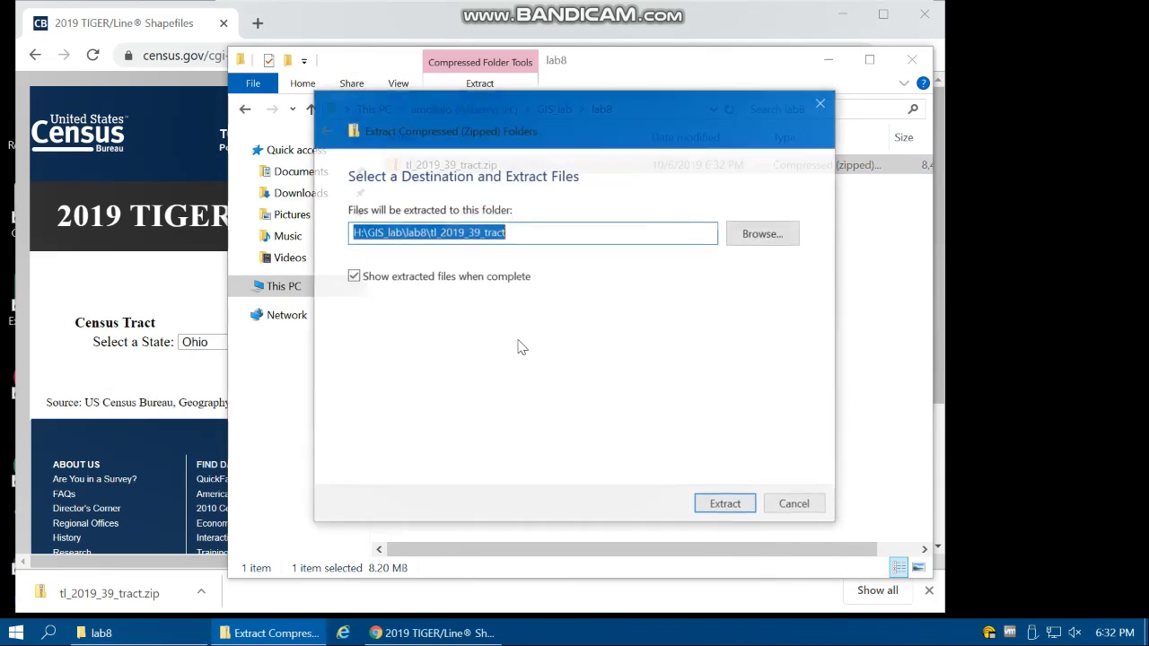
pyautogui.click(725, 504)
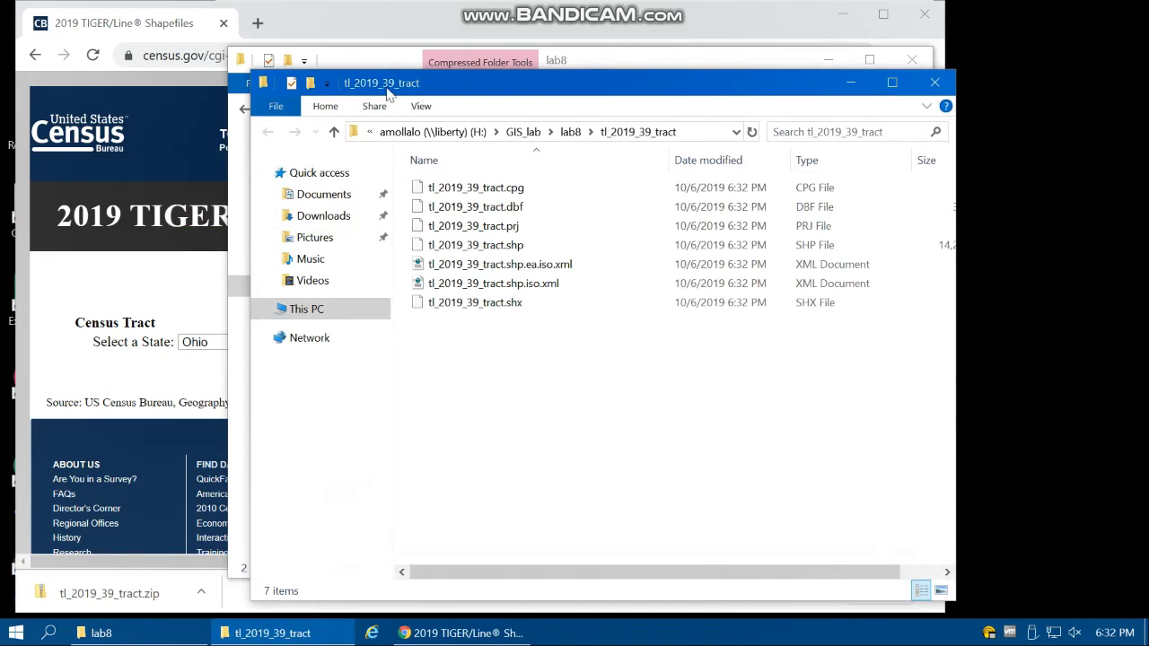
# Launch ArcMap 10.7 by searching 'arcmap' and start with a Blank Map
pyautogui.click(15, 633)
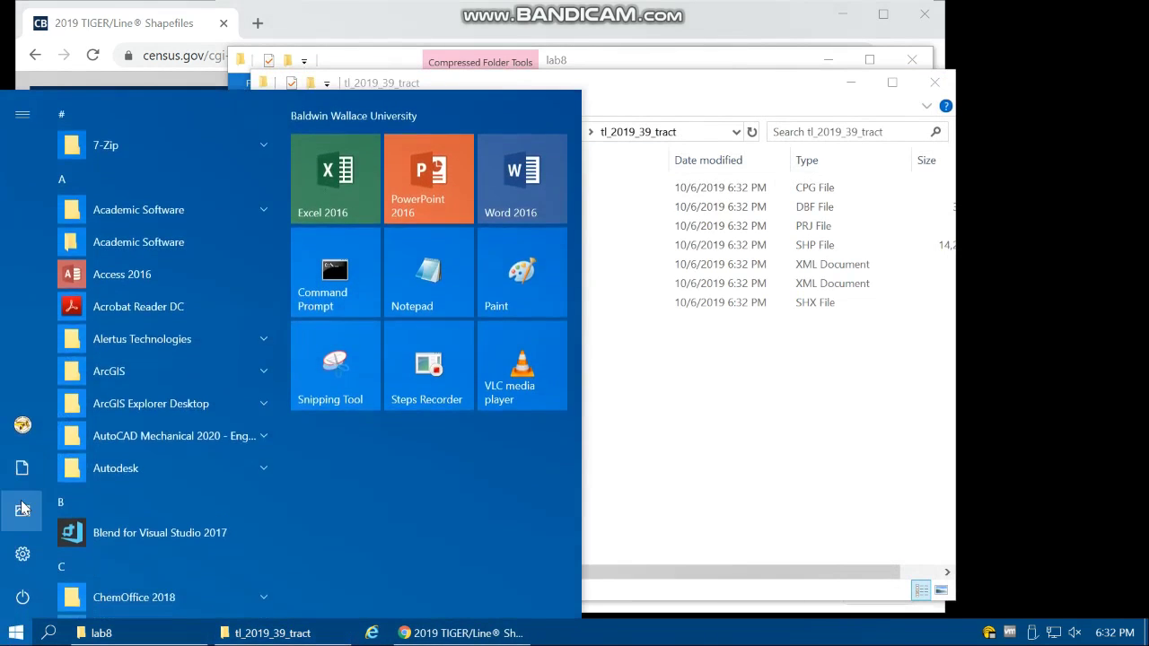
pyautogui.write('arcmap')
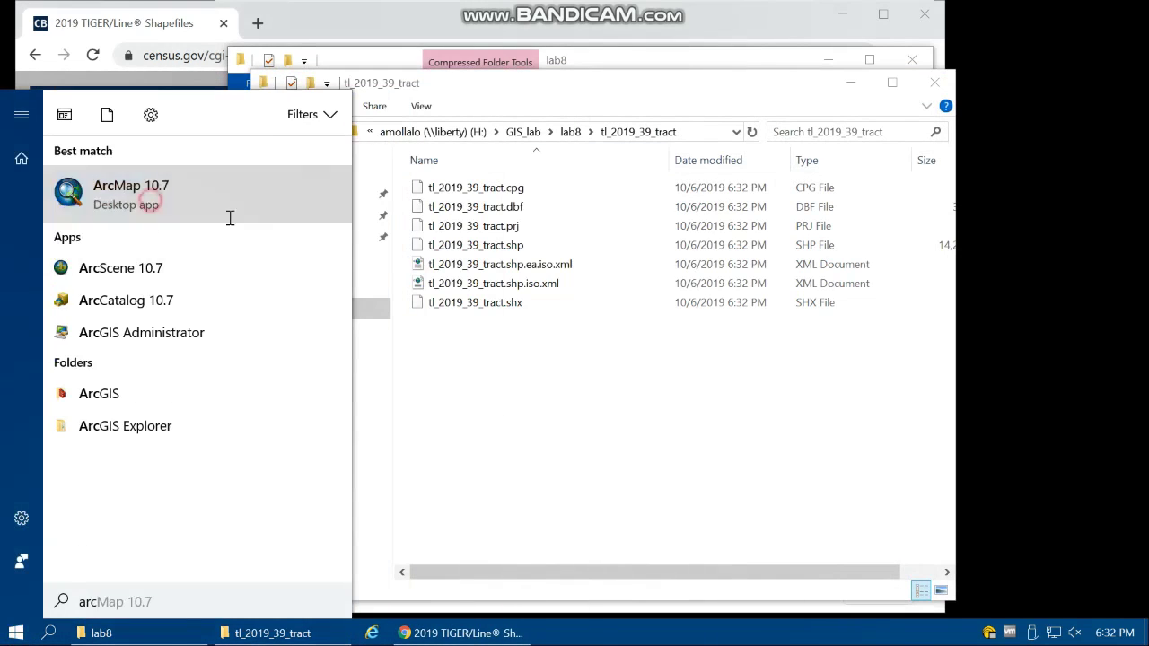
pyautogui.press('Return')
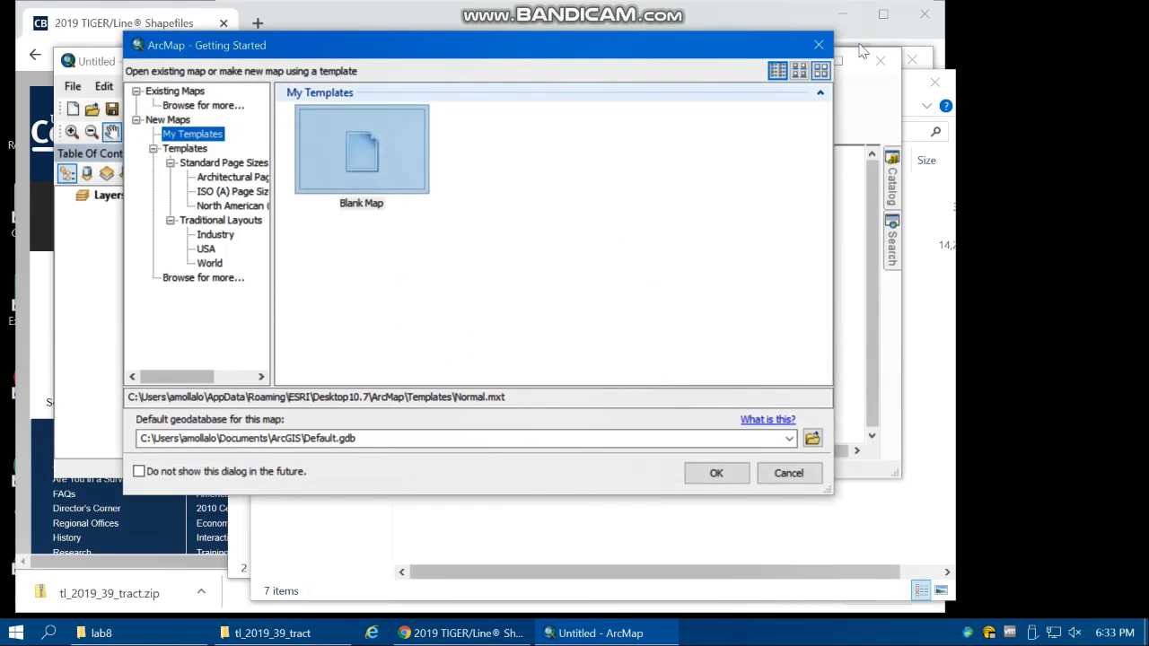
pyautogui.click(819, 46)
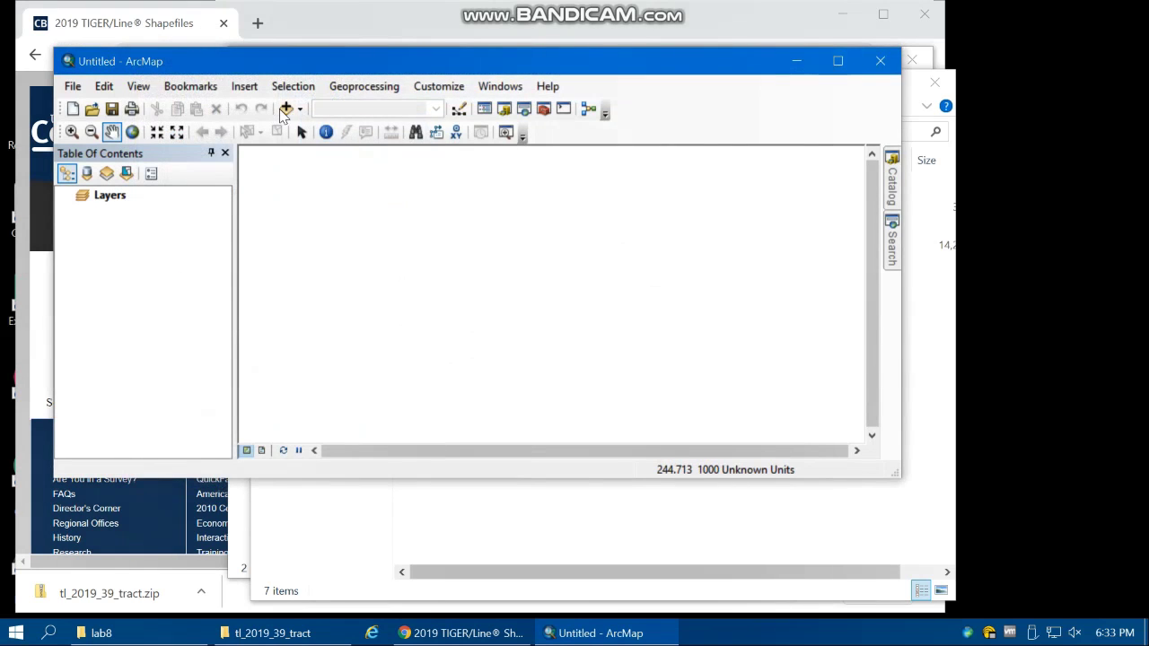
# In Add Data, connect to the folder H:\GIS_lab
pyautogui.click(287, 109)
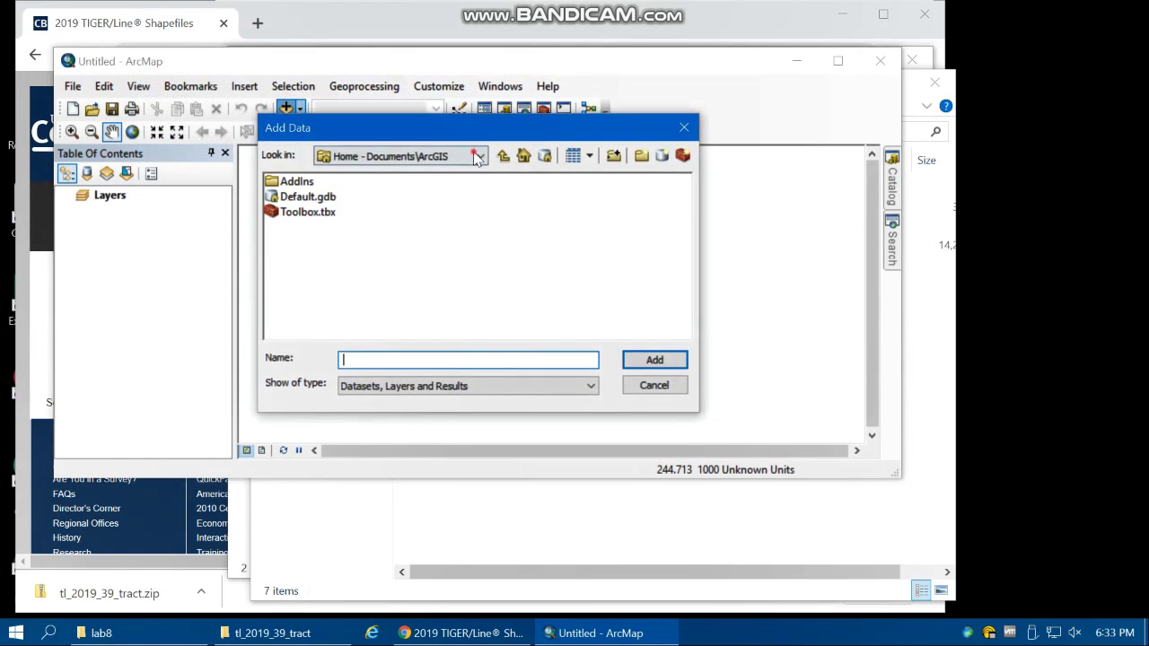
pyautogui.click(402, 156)
pyautogui.click(606, 196)
pyautogui.click(613, 155)
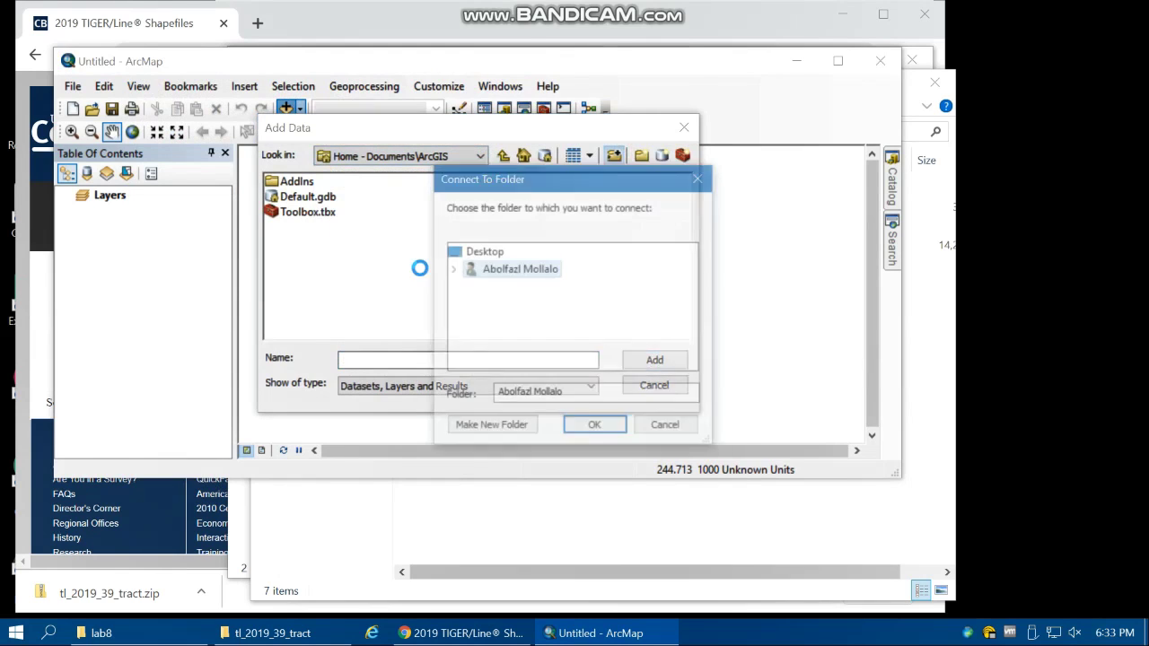
pyautogui.doubleClick(500, 287)
pyautogui.scroll(-2, 530, 354)
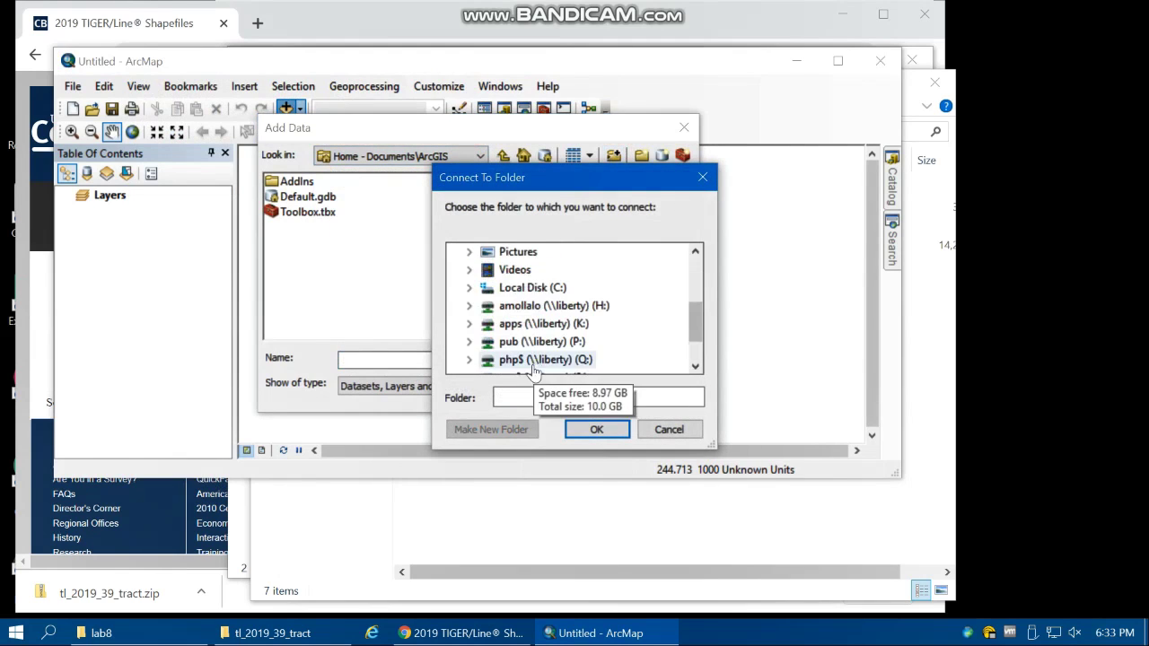
pyautogui.scroll(-1, 565, 372)
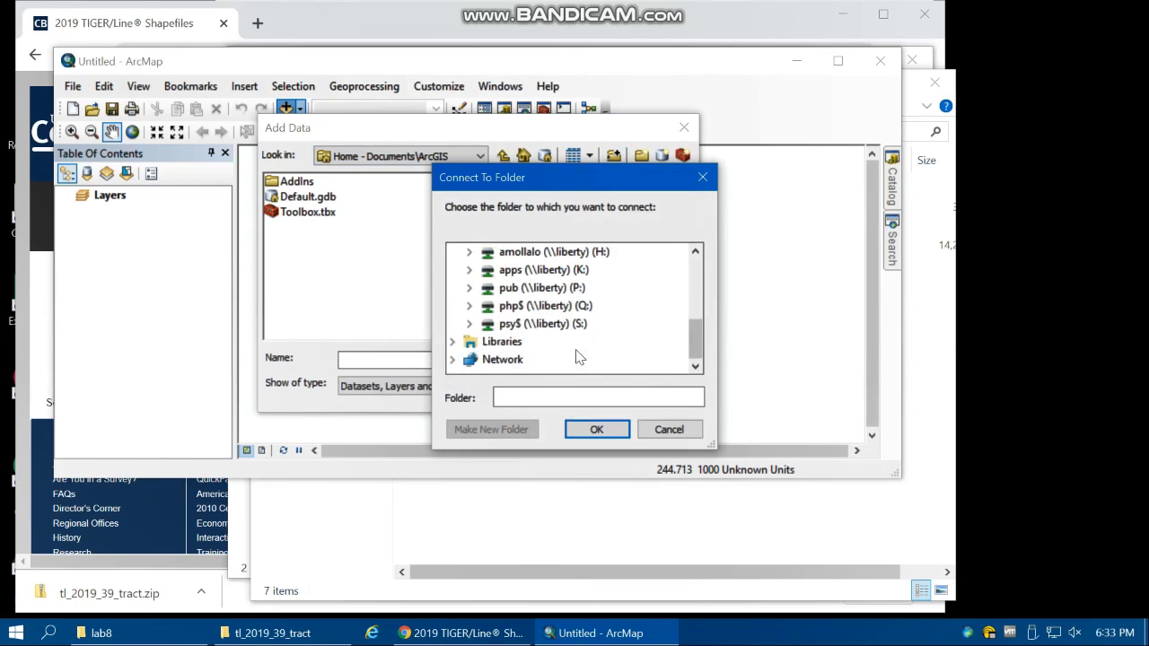
pyautogui.doubleClick(582, 252)
pyautogui.doubleClick(530, 306)
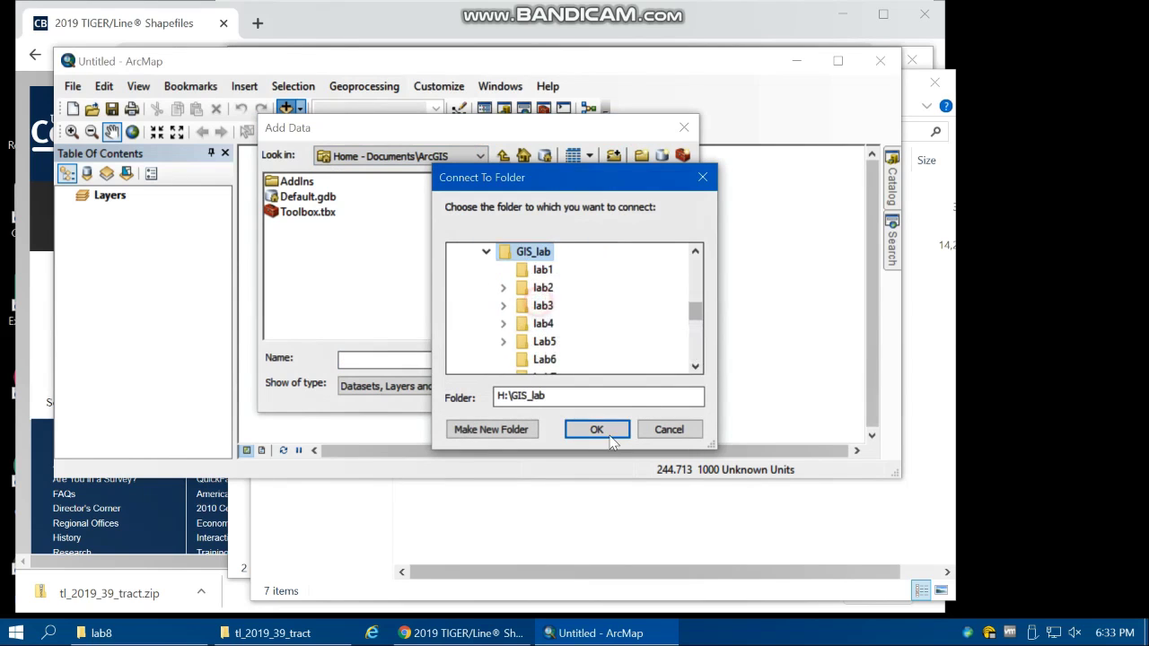
pyautogui.click(600, 430)
# Add the pm_2018_oh and aqi_2018_oh rasters from Lab7
pyautogui.doubleClick(292, 273)
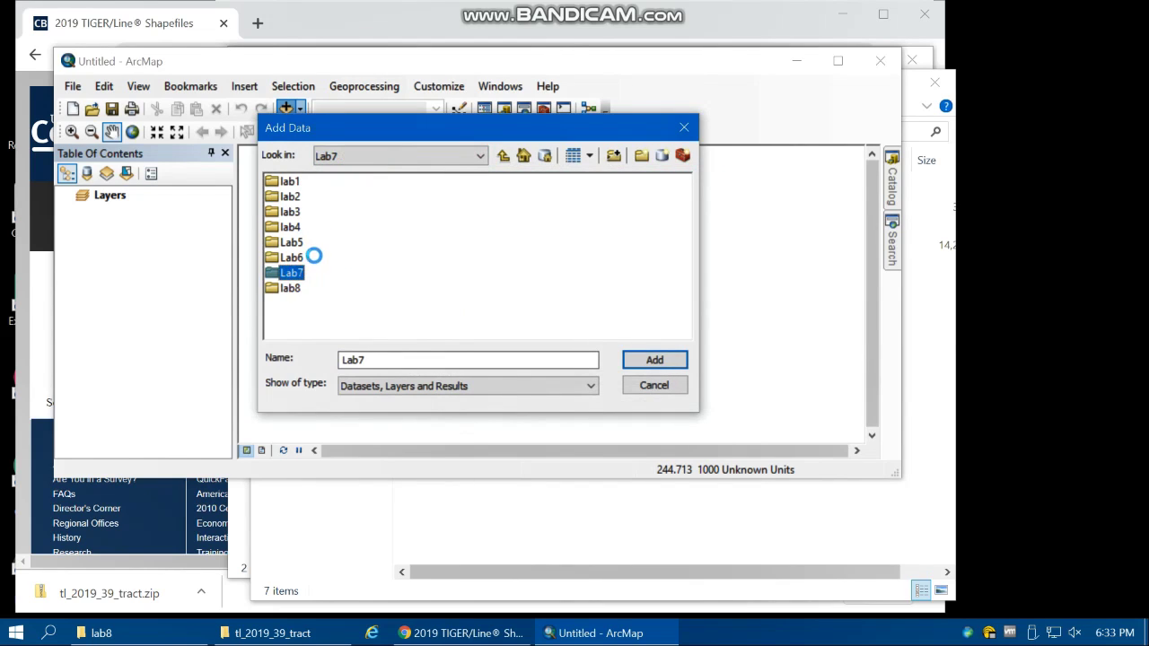
pyautogui.click(307, 197)
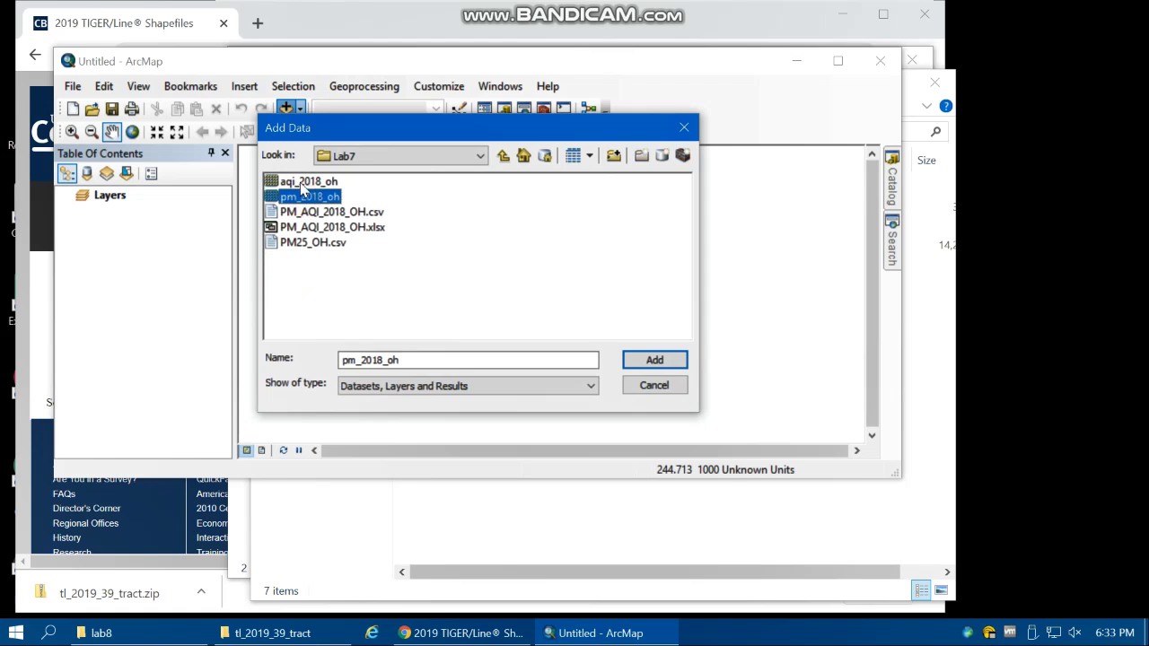
pyautogui.keyDown('ctrl'); pyautogui.click(308, 181); pyautogui.keyUp('ctrl')
pyautogui.click(654, 360)
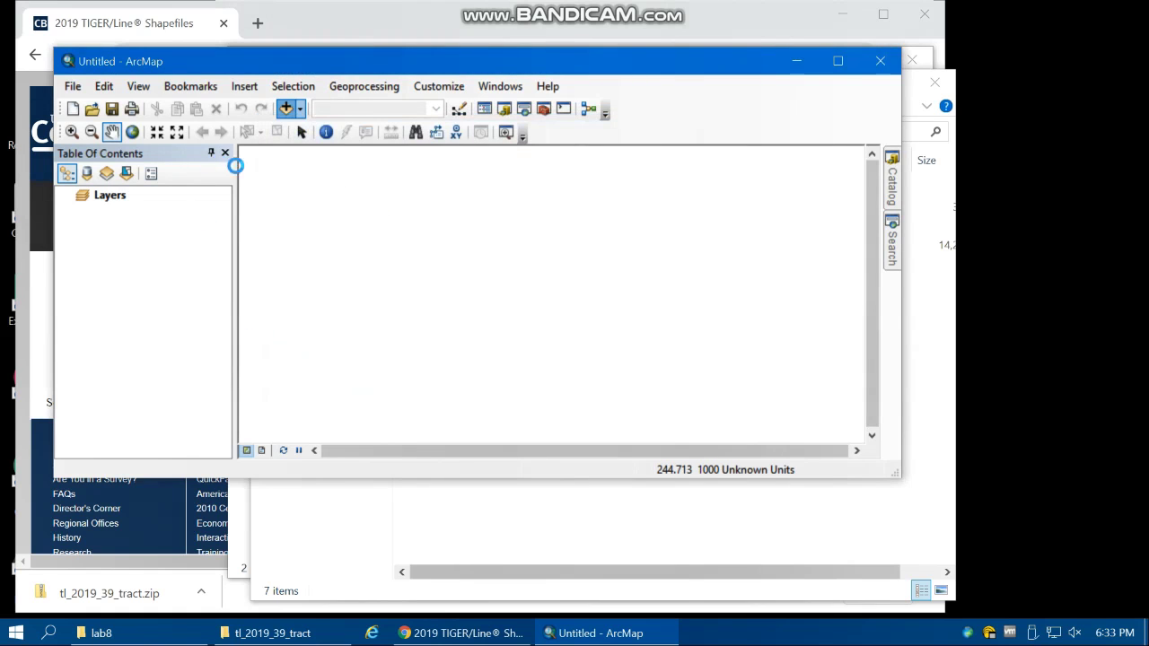
# Add tl_2019_39_tract.shp from lab8 to the map
pyautogui.click(286, 108)
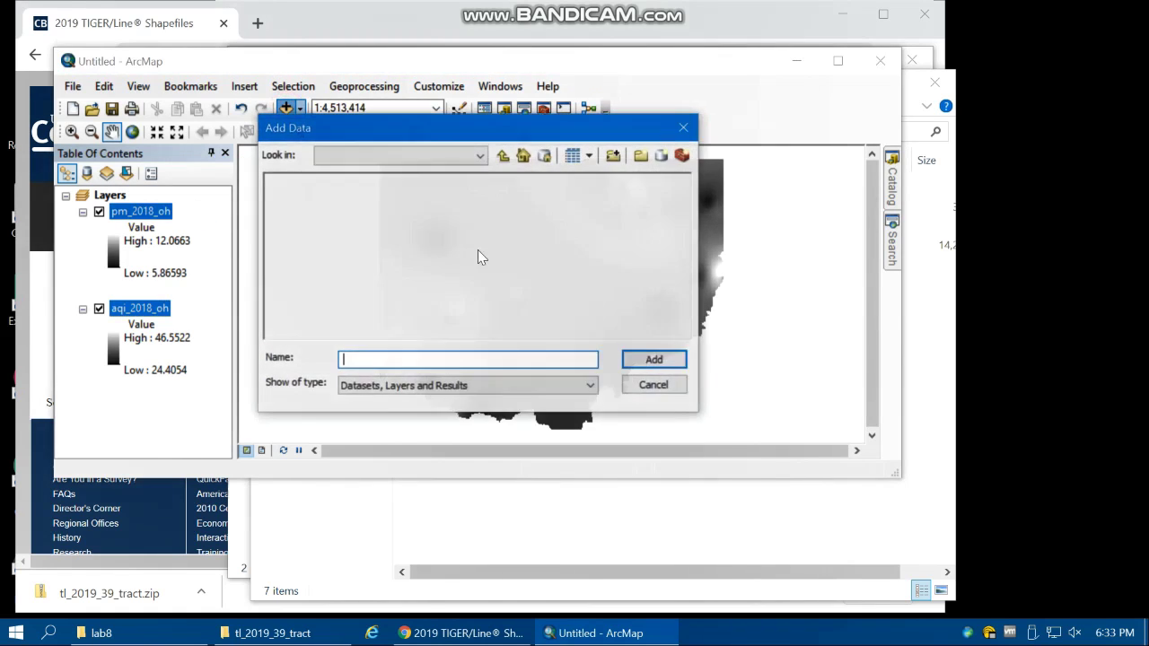
pyautogui.click(503, 155)
pyautogui.click(289, 285)
pyautogui.doubleClick(289, 285)
pyautogui.doubleClick(308, 181)
pyautogui.doubleClick(310, 182)
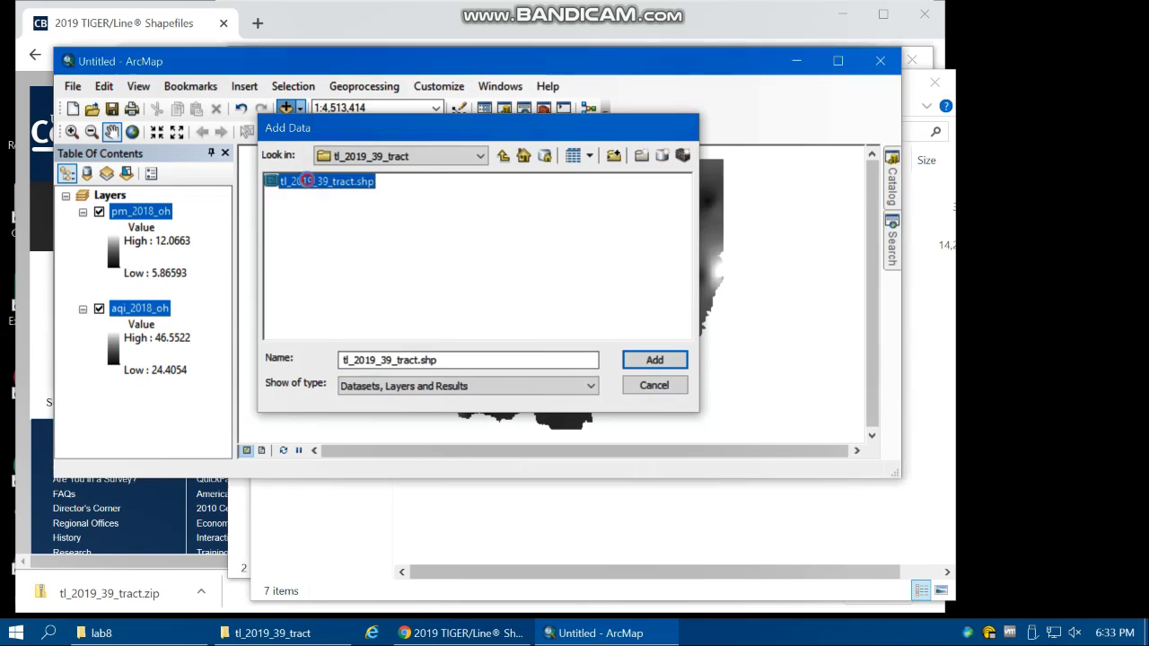
pyautogui.moveTo(762, 318); pyautogui.dragTo(762, 371)
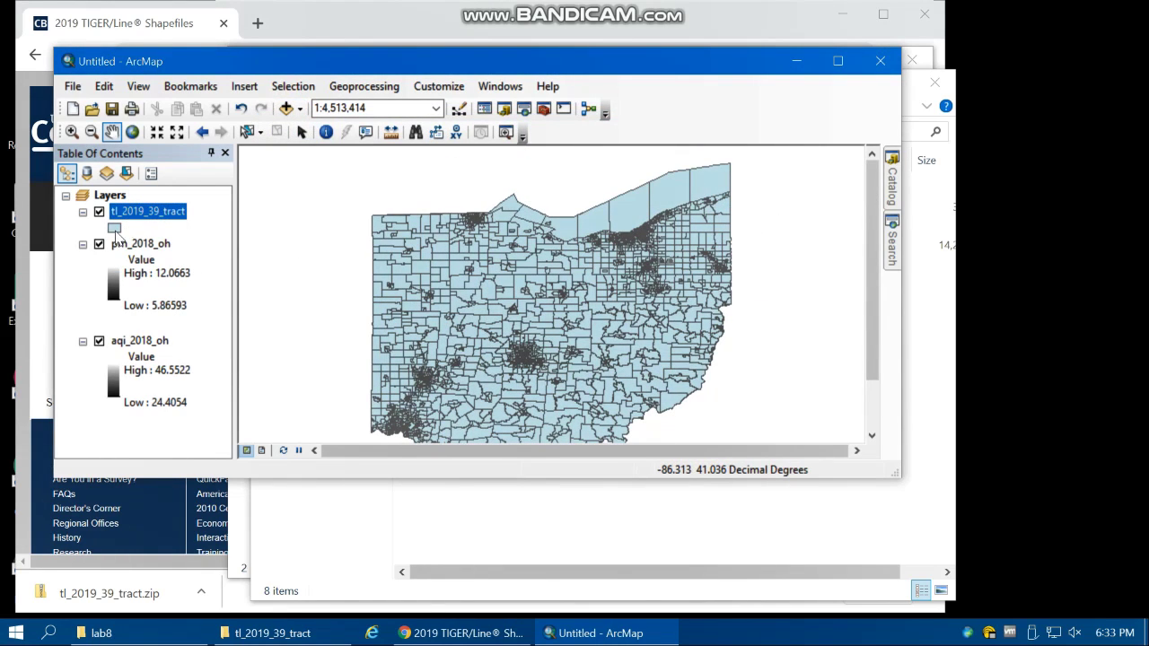
# Give the tract layer a Hollow symbol and hide the pm_2018_oh raster
pyautogui.click(114, 228)
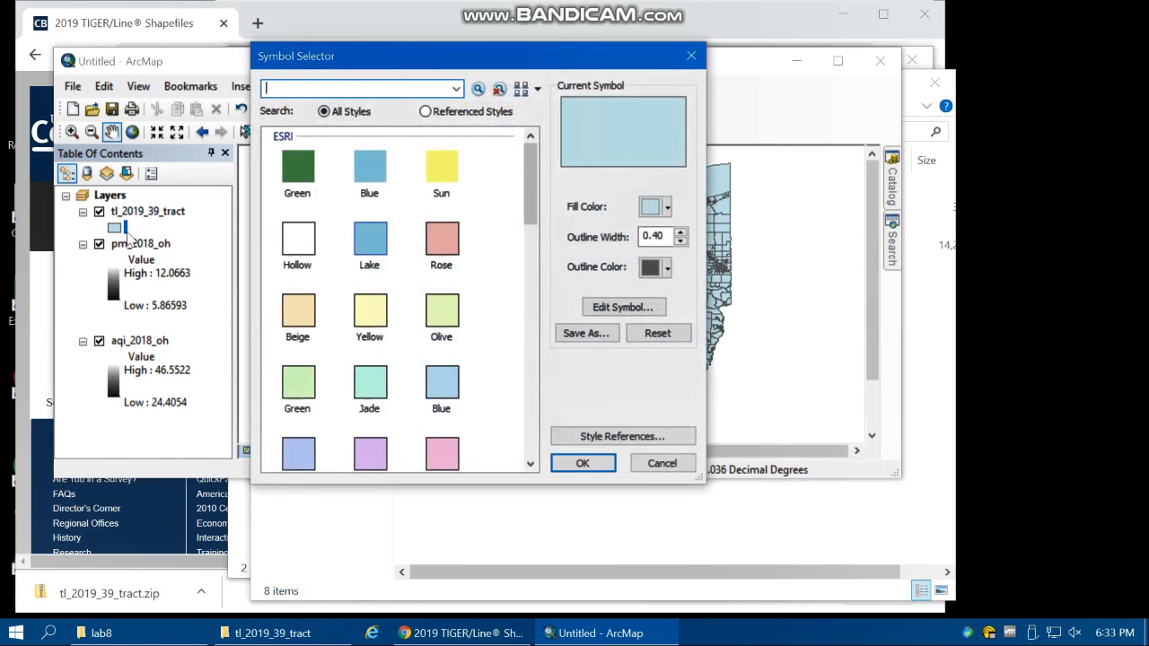
pyautogui.click(299, 256)
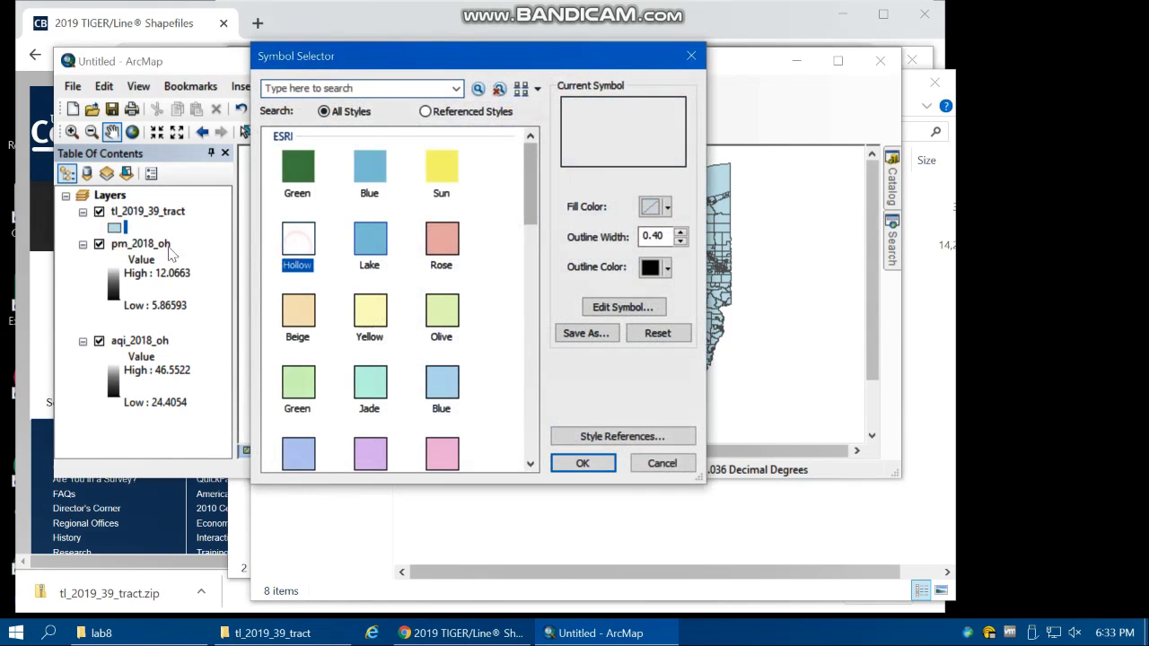
pyautogui.click(596, 464)
pyautogui.click(98, 244)
# Zoom in and identify Census Tract 9701 (FID 150, county 005)
pyautogui.moveTo(705, 305); pyautogui.dragTo(691, 355)
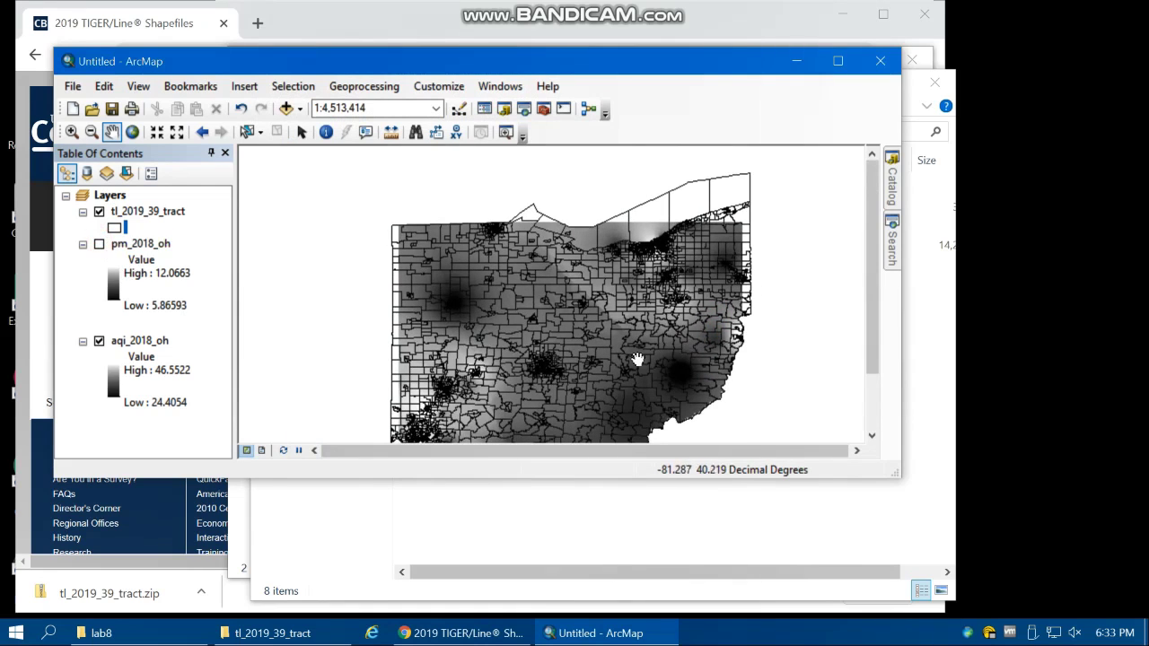
pyautogui.scroll(-3, 611, 292)
pyautogui.scroll(-4, 605, 241)
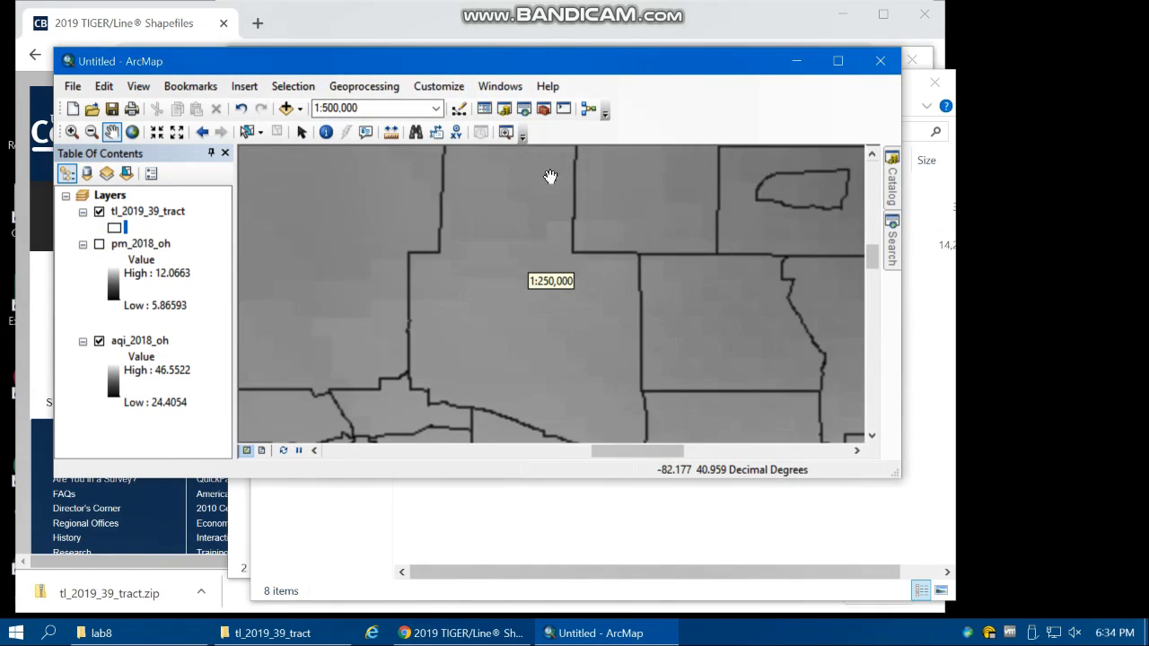
pyautogui.scroll(1, 553, 289)
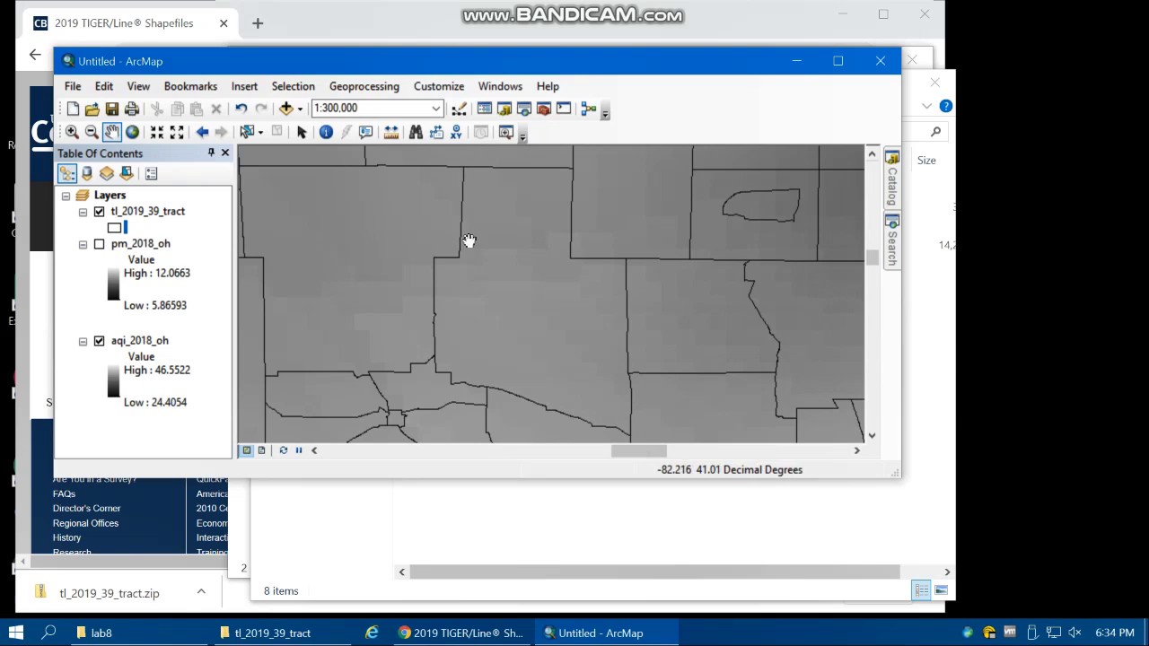
pyautogui.click(327, 133)
pyautogui.click(551, 309)
pyautogui.moveTo(596, 28); pyautogui.dragTo(359, 72)
pyautogui.click(569, 295)
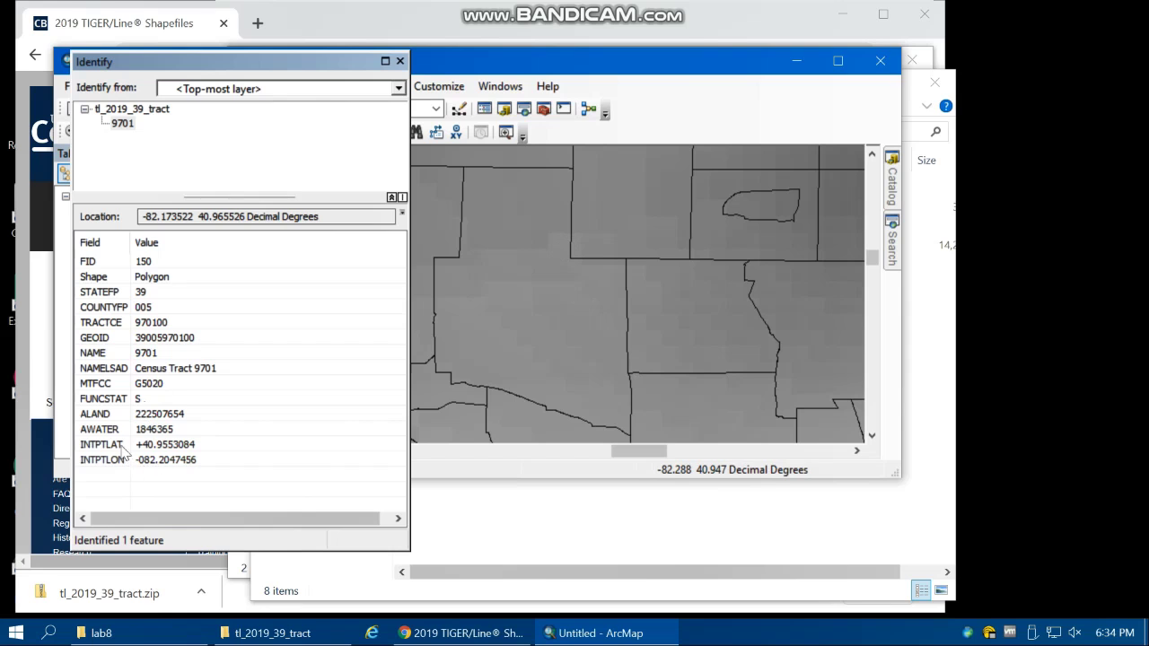
# Close Identify, hide the tract outlines and show the pm_2018_oh raster
pyautogui.click(401, 61)
pyautogui.click(98, 212)
pyautogui.click(99, 244)
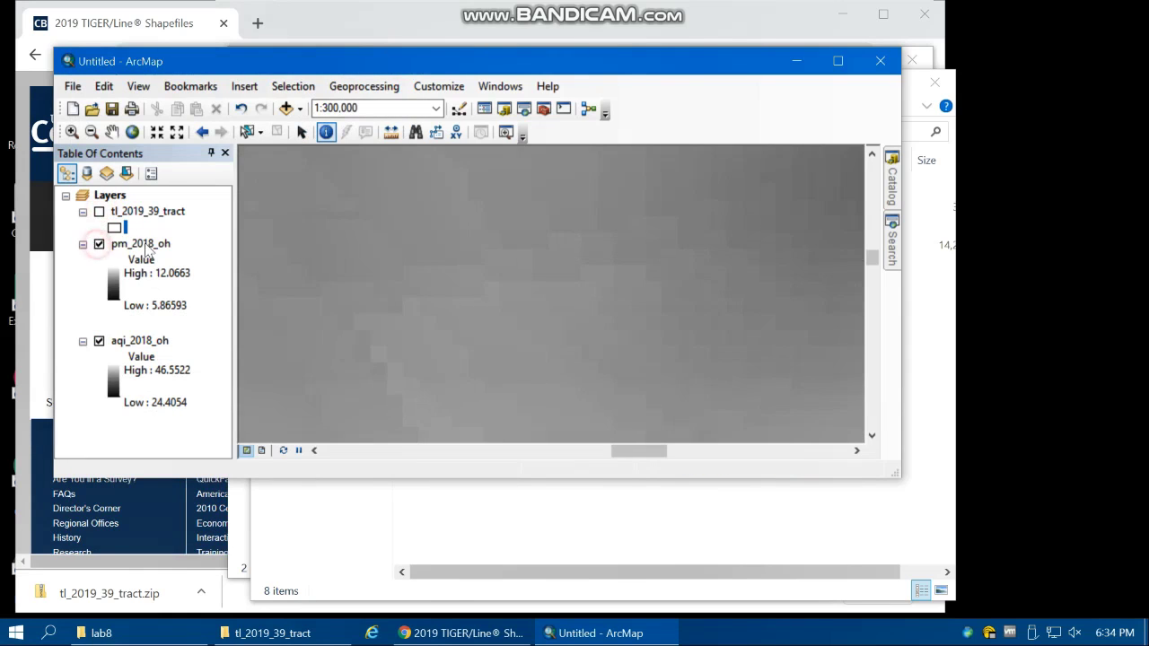
pyautogui.click(99, 213)
pyautogui.click(99, 213)
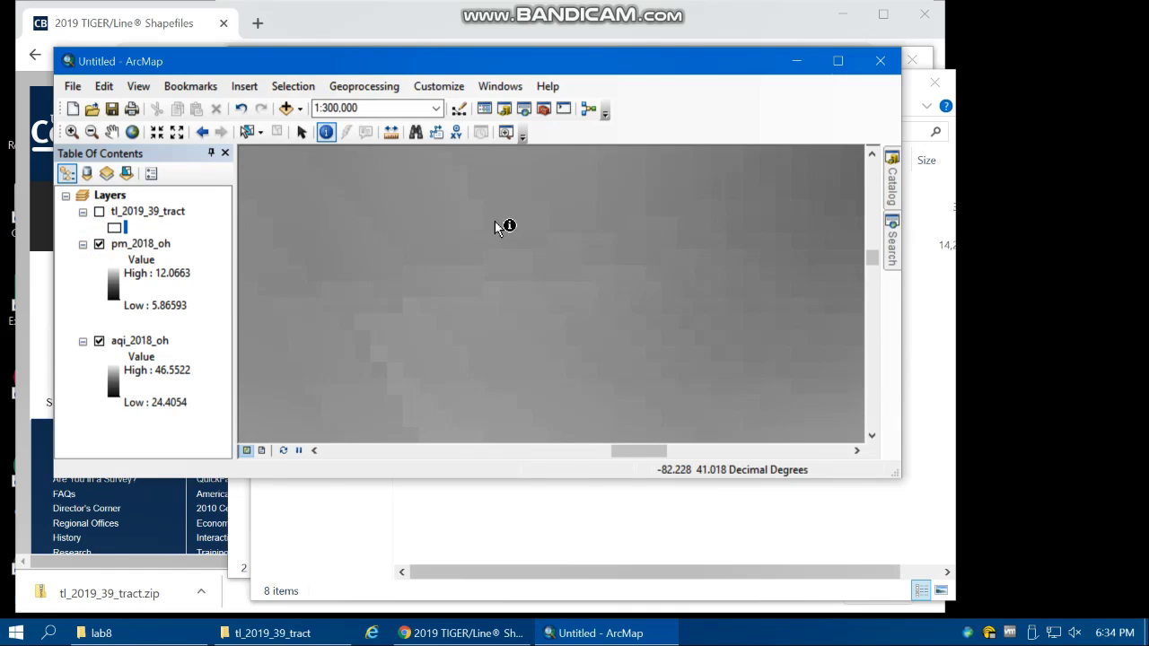
# Sample five pm_2018_oh pixel values near 8.4, then restore the tract outlines
pyautogui.click(495, 224)
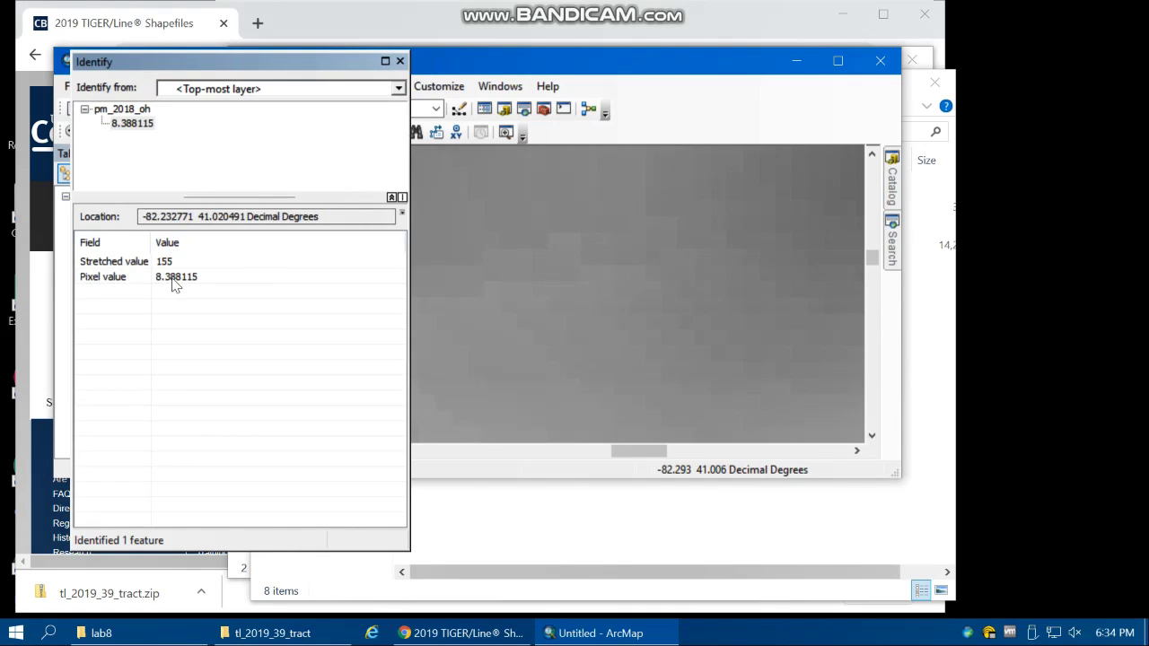
pyautogui.click(499, 261)
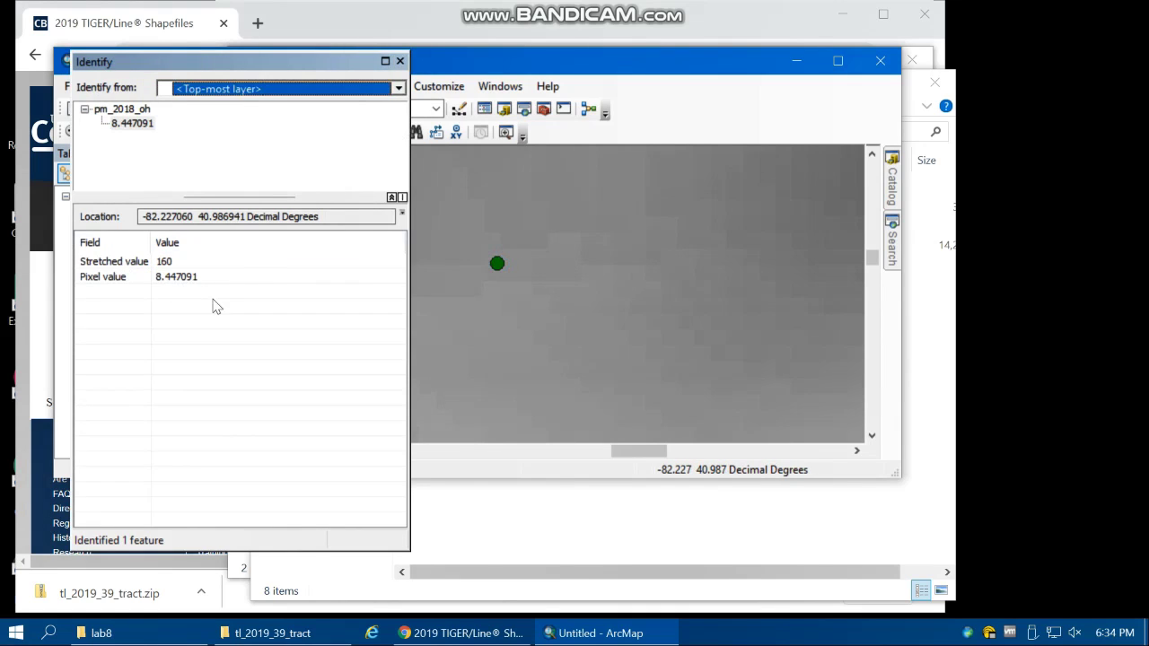
pyautogui.click(508, 242)
pyautogui.click(514, 270)
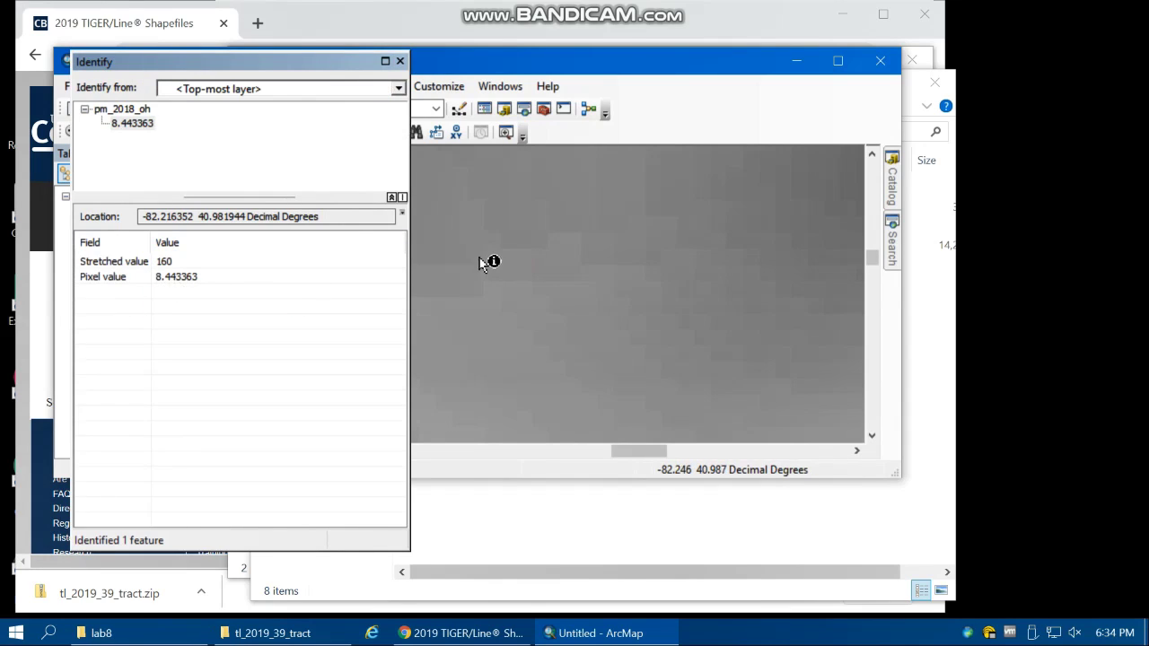
pyautogui.click(483, 246)
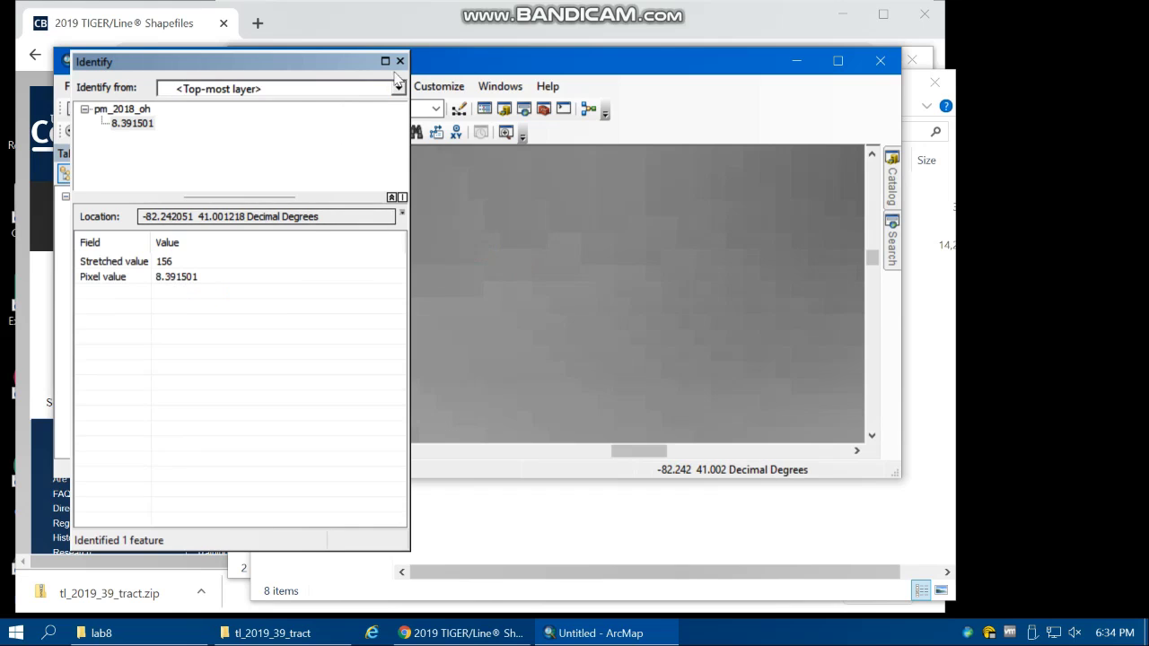
pyautogui.click(399, 61)
pyautogui.click(100, 212)
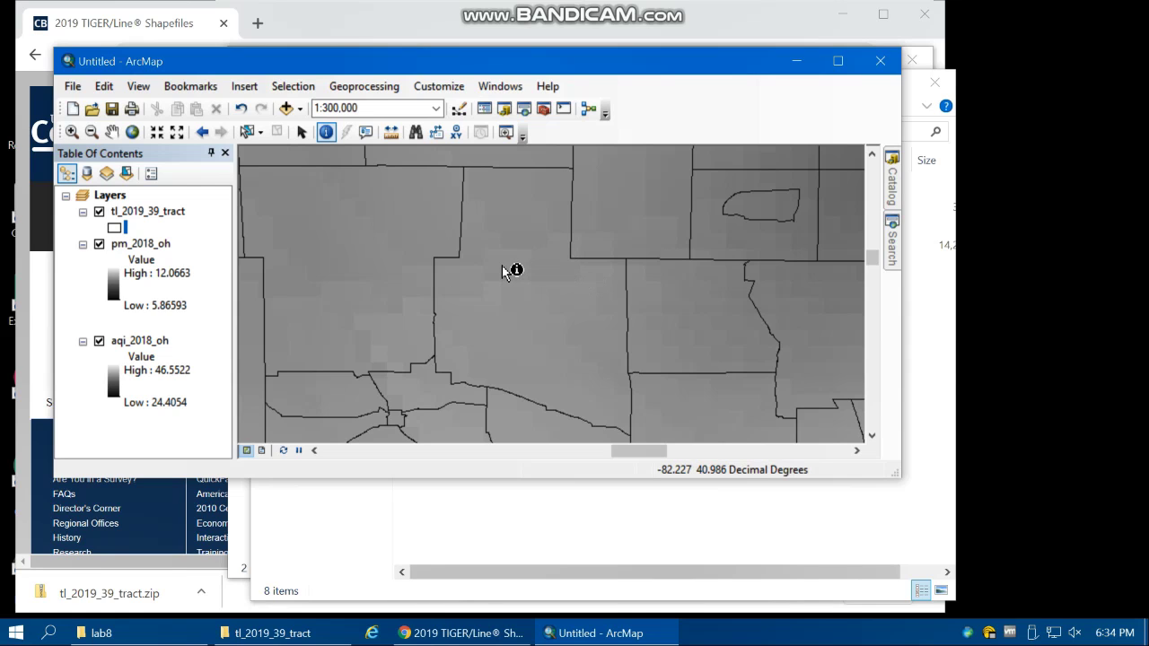
# Maximize ArcMap and try Spatial Analyst > Zonal > Zonal Statistics as Table, hitting a licence error
pyautogui.press('super+Up')
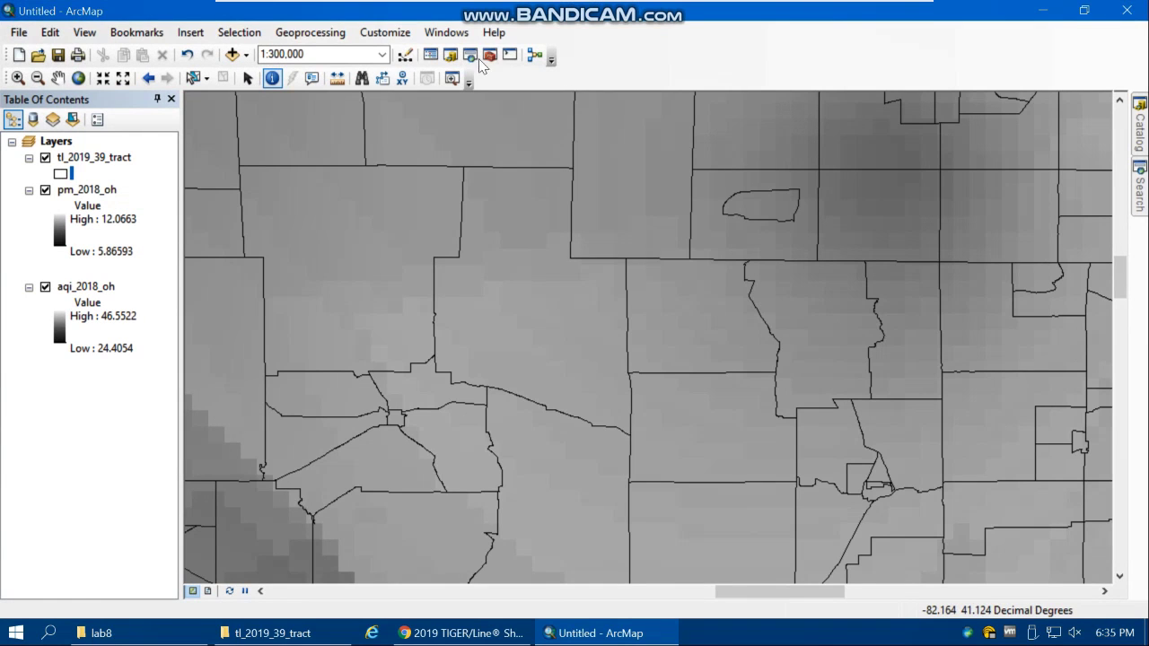
pyautogui.click(490, 56)
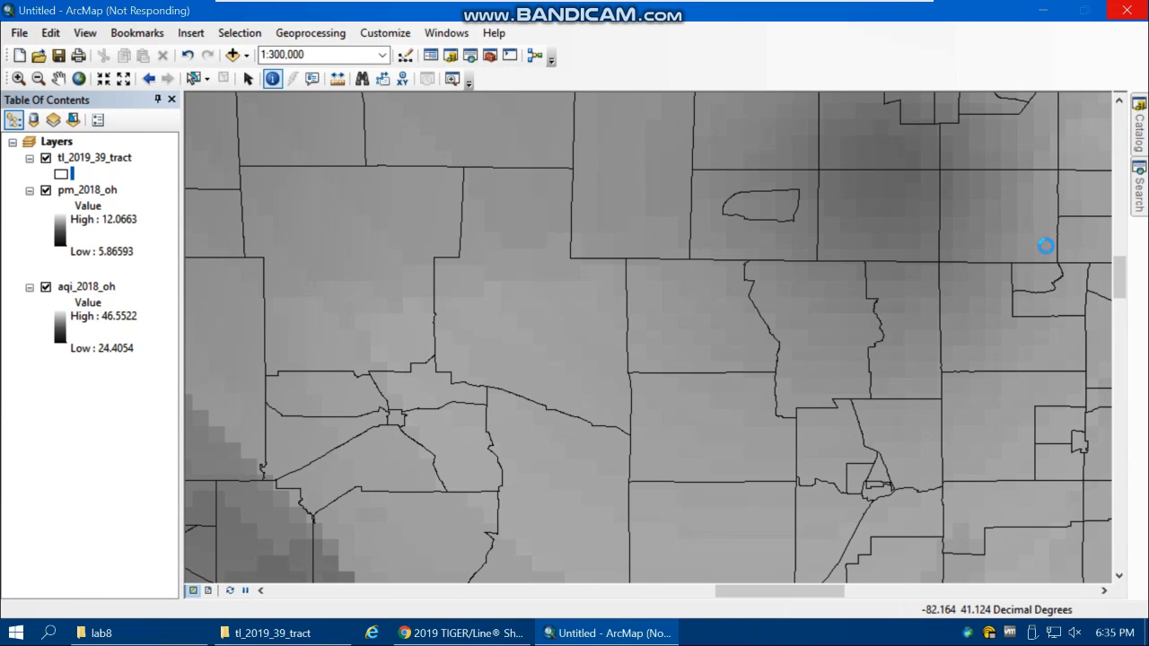
pyautogui.moveTo(503, 45); pyautogui.dragTo(815, 50)
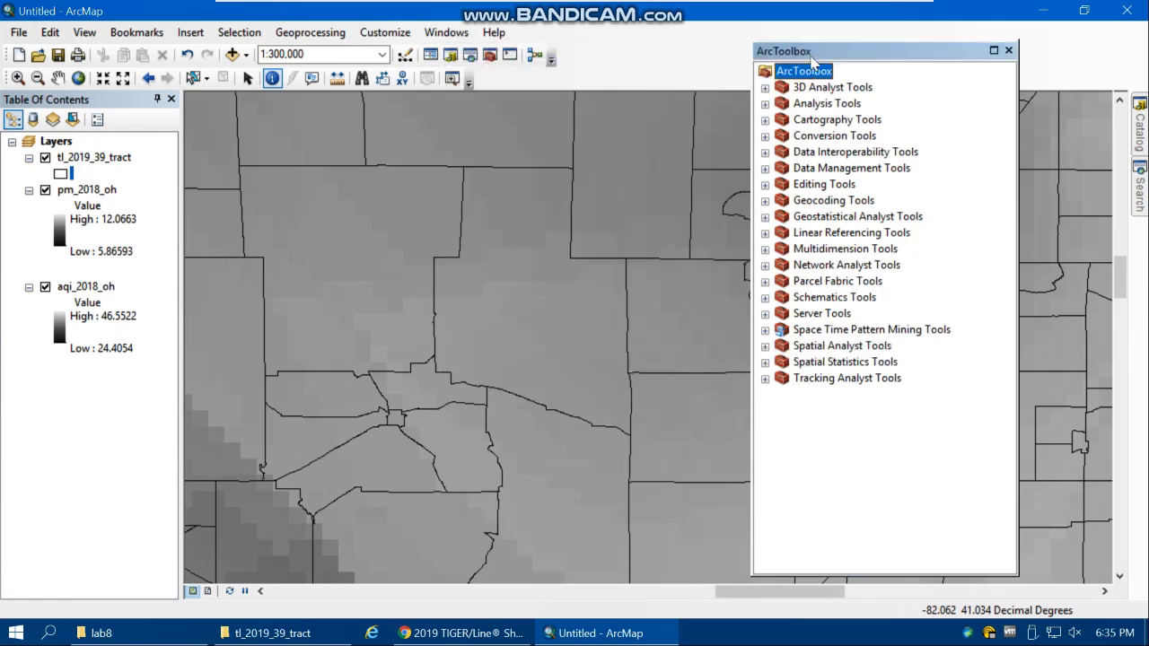
pyautogui.doubleClick(844, 349)
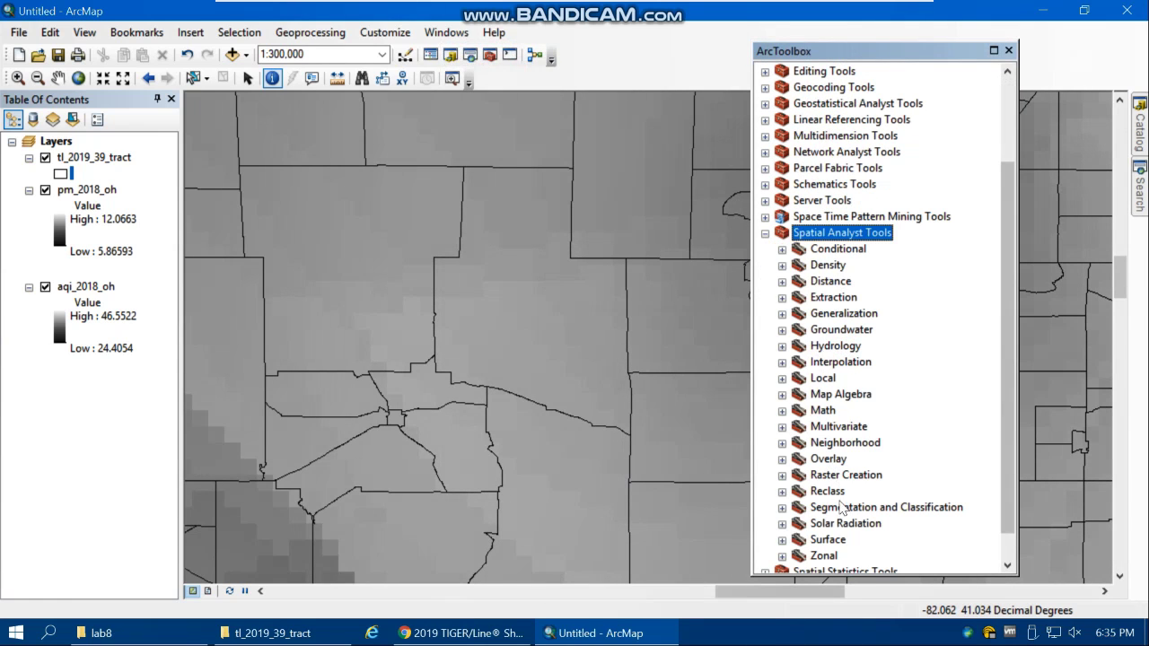
pyautogui.doubleClick(824, 555)
pyautogui.scroll(-1, 880, 550)
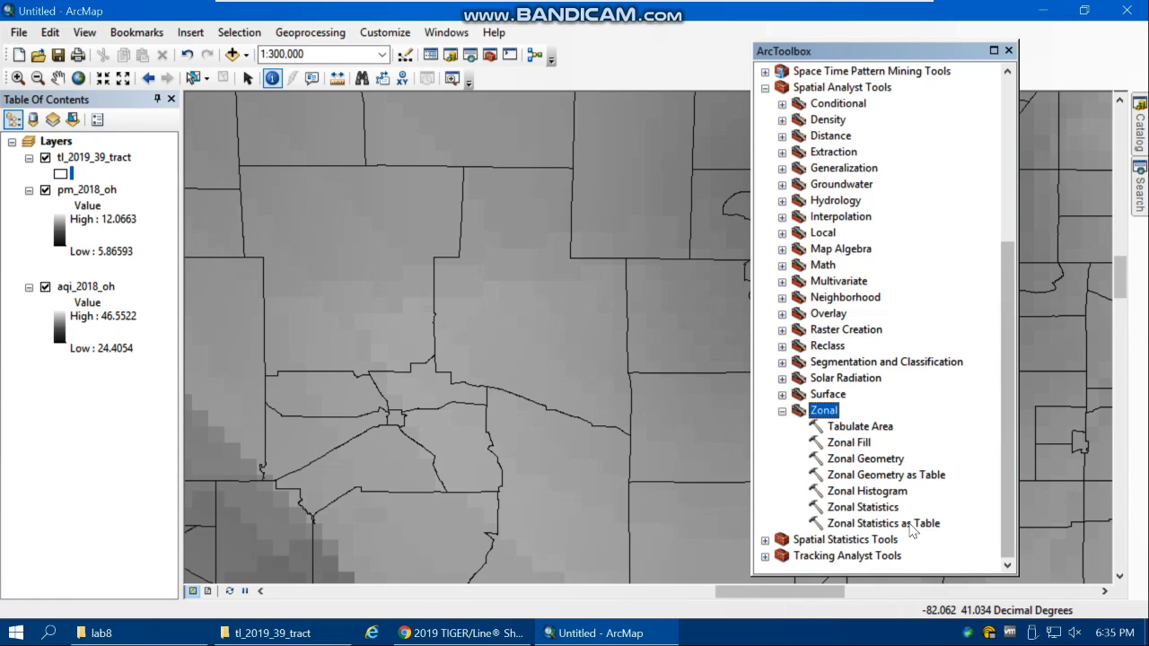
pyautogui.doubleClick(909, 523)
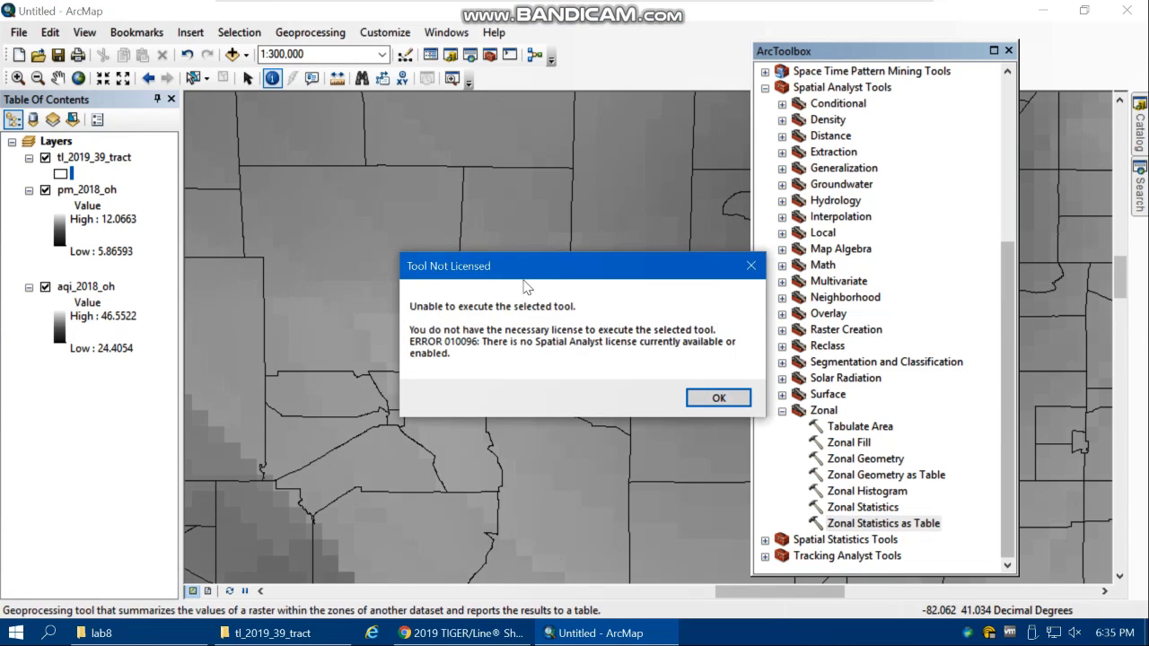
pyautogui.click(715, 399)
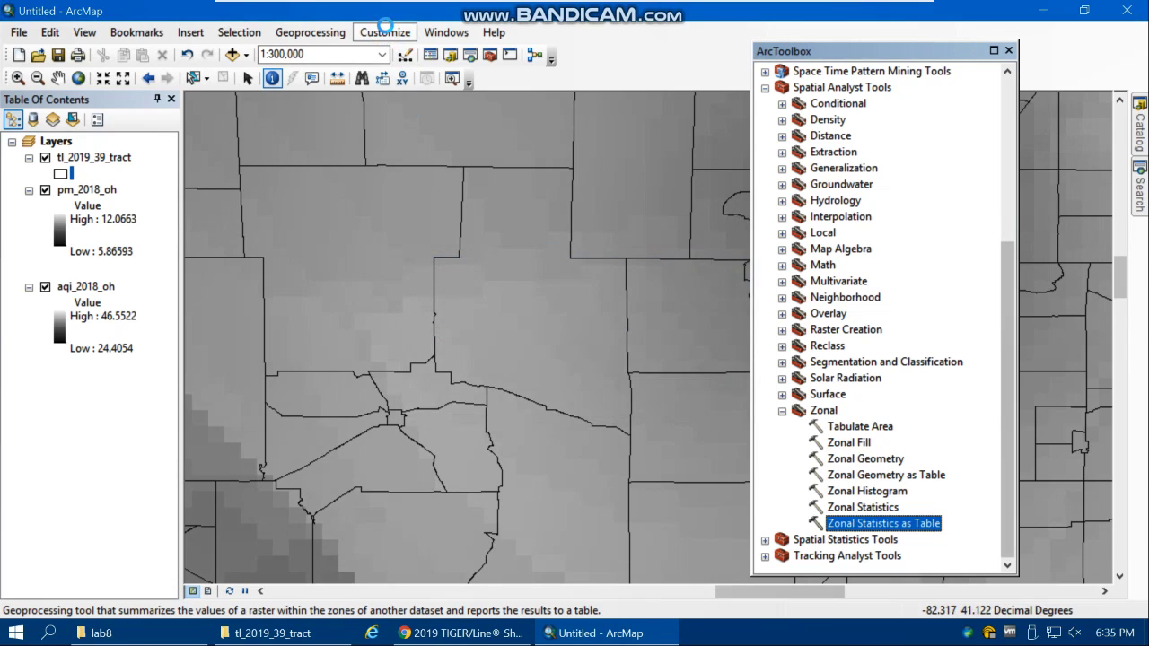
# Enable Spatial Analyst under Customize > Extensions and reopen Zonal Statistics as Table
pyautogui.click(391, 32)
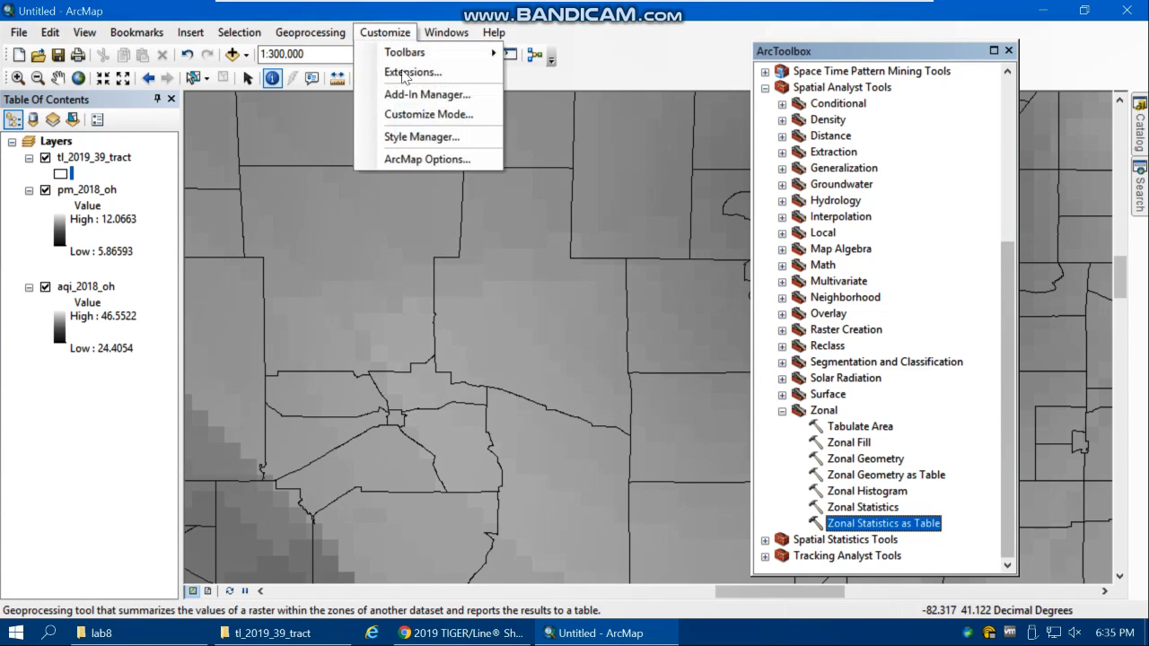
pyautogui.click(413, 70)
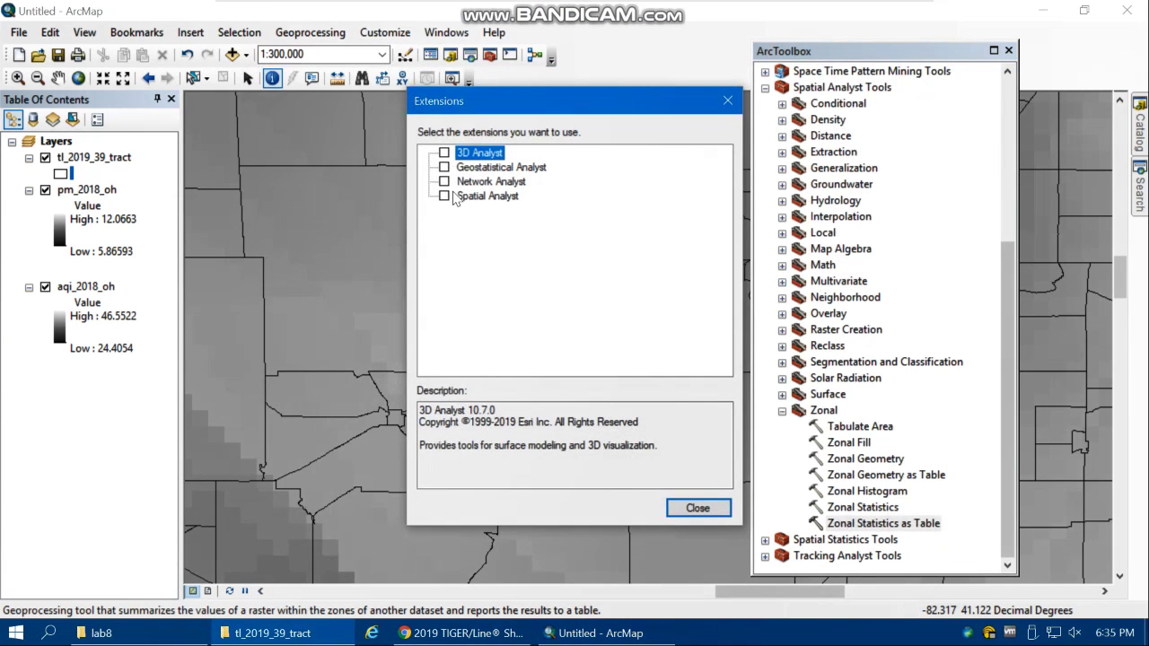
pyautogui.click(444, 196)
pyautogui.click(698, 508)
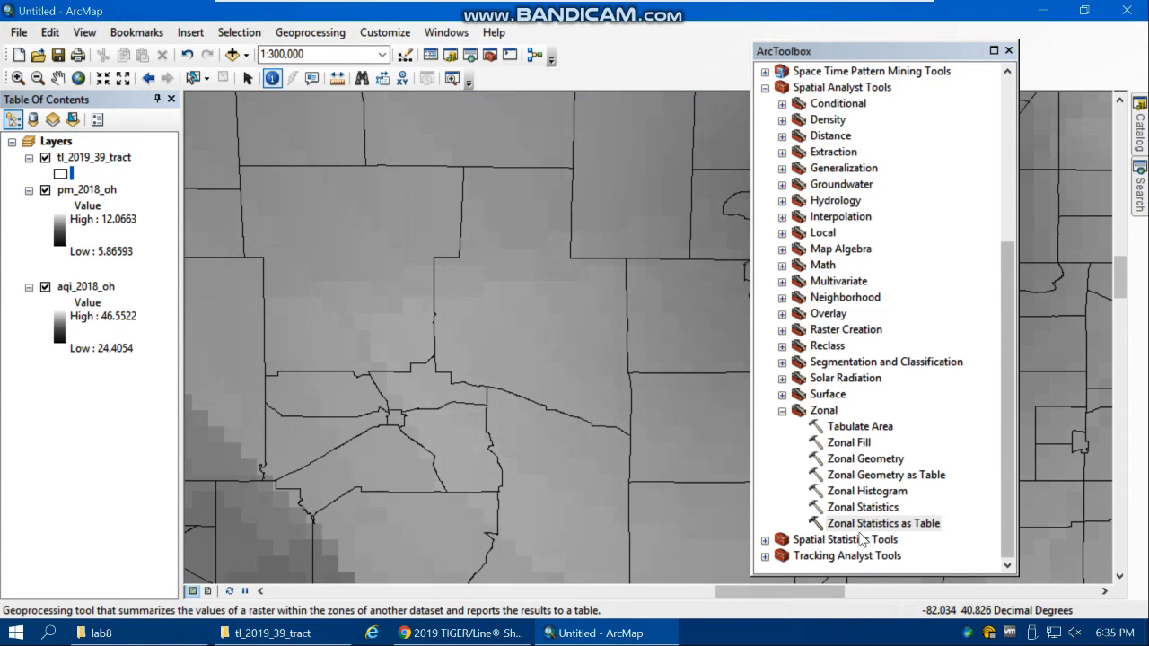
pyautogui.doubleClick(858, 524)
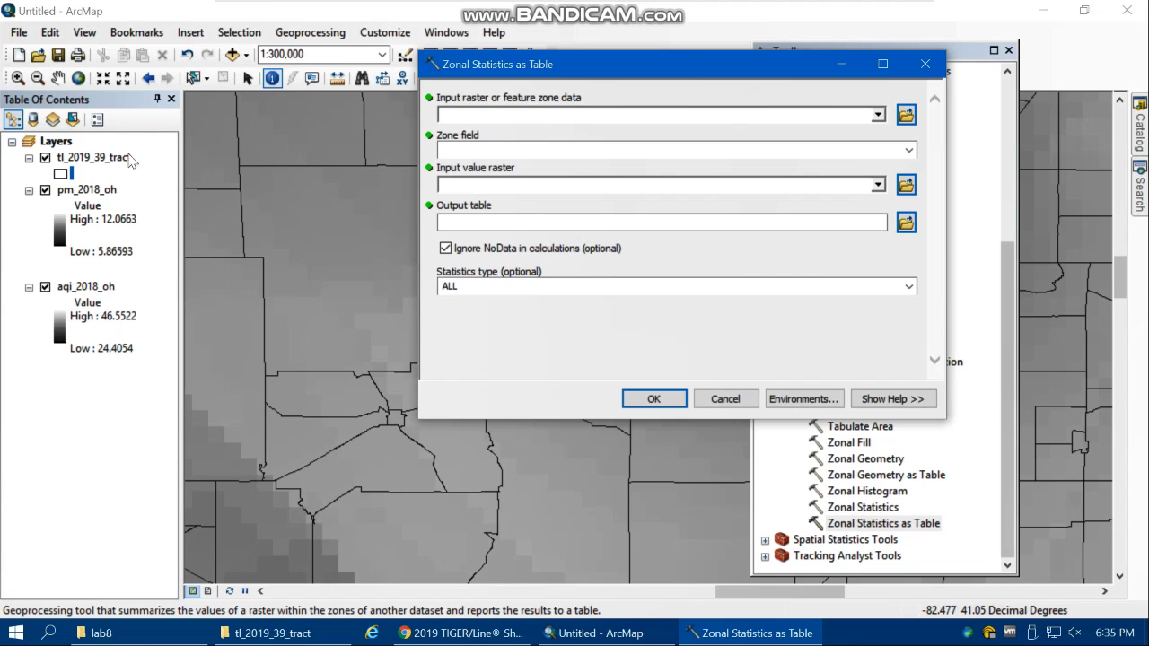
# Set tl_2019_39_tract as zone data and inspect its attribute table's GEOID field
pyautogui.moveTo(97, 164); pyautogui.dragTo(489, 119)
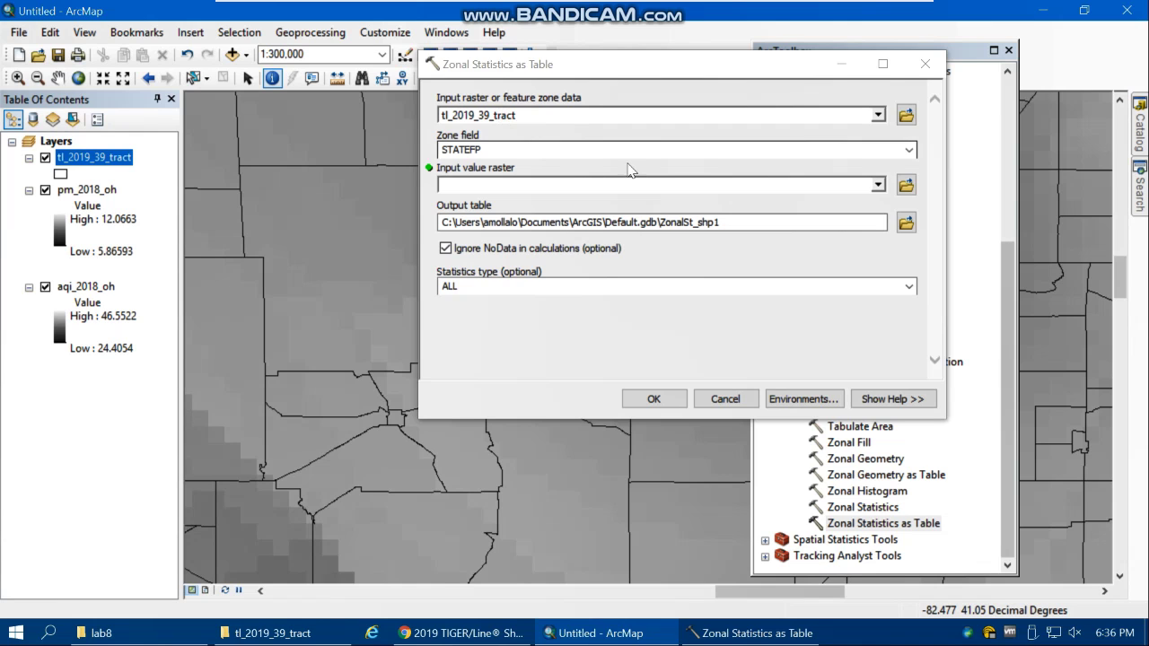
pyautogui.click(99, 157)
pyautogui.rightClick(94, 157)
pyautogui.click(175, 208)
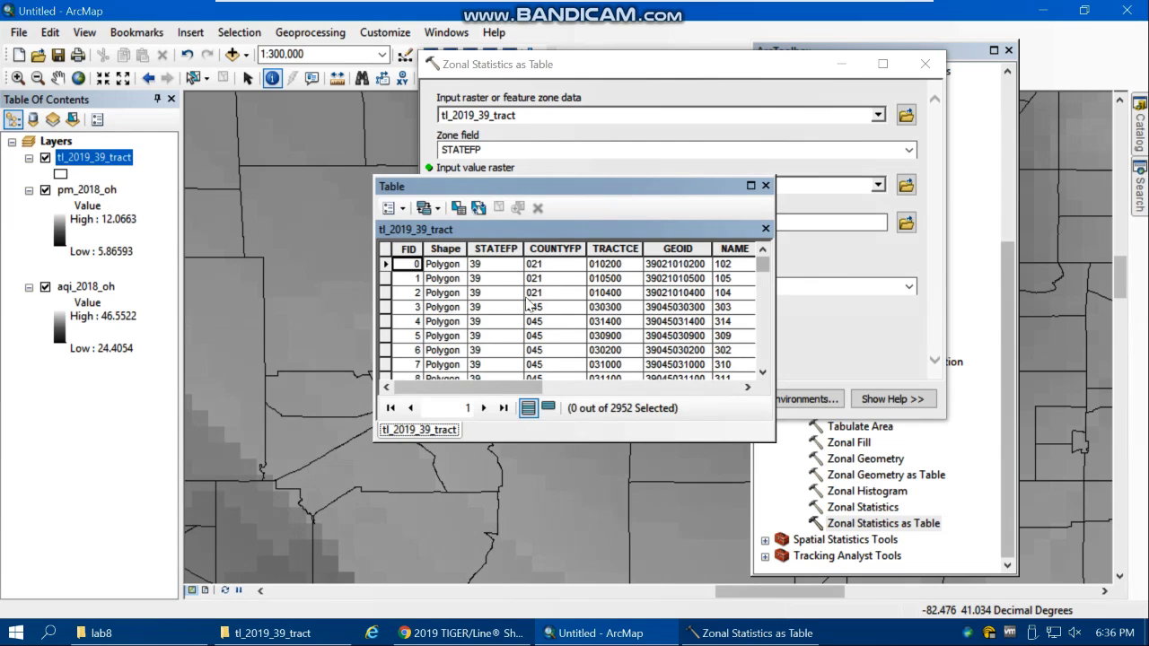
pyautogui.moveTo(550, 386); pyautogui.dragTo(579, 388)
pyautogui.click(601, 265)
pyautogui.moveTo(760, 267)
pyautogui.mouseDown()
pyautogui.moveTo(768, 364)
pyautogui.moveTo(763, 262)
pyautogui.mouseUp()
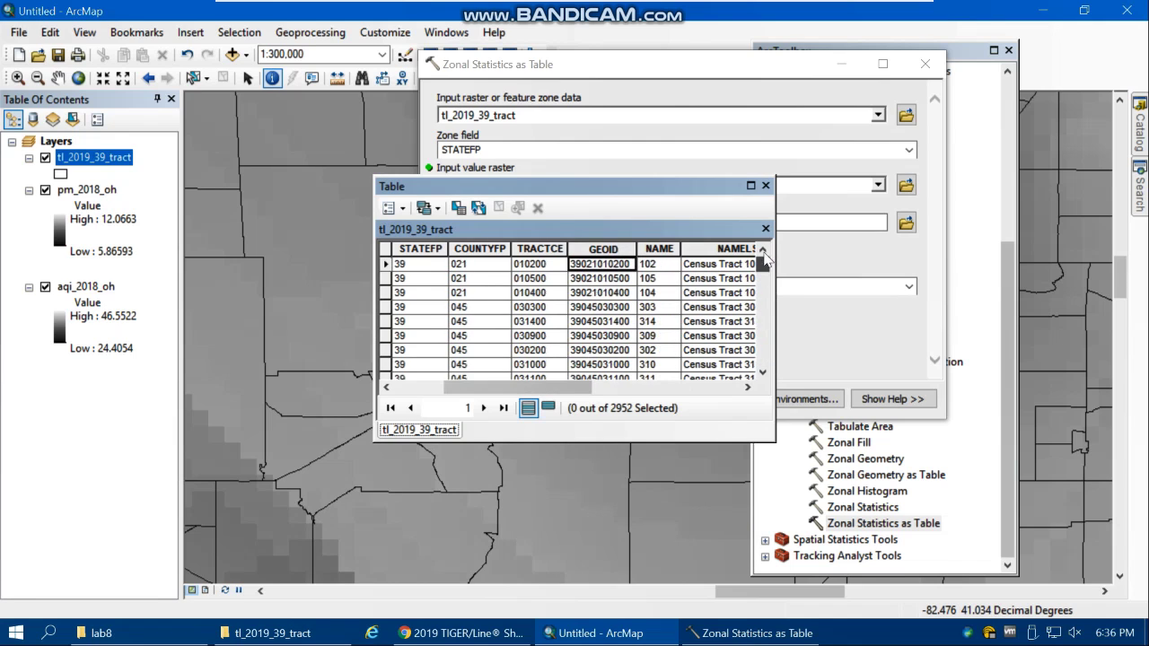
pyautogui.click(764, 186)
# Set GEOID as the zone field and pm_2018_oh as the input value raster
pyautogui.click(909, 150)
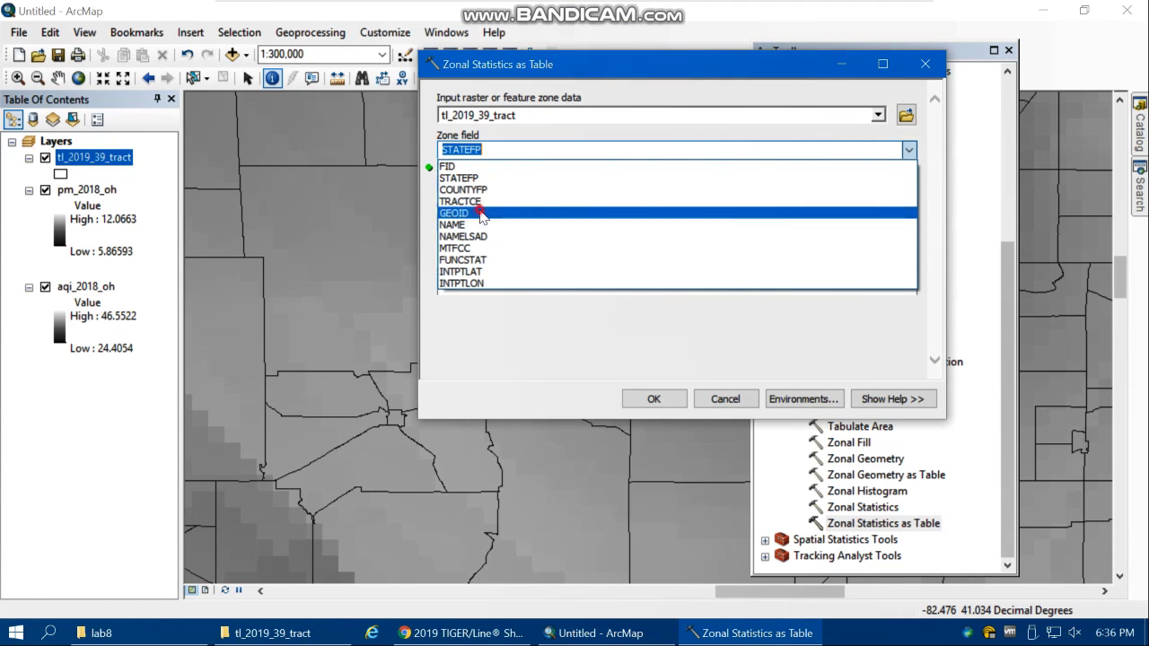
pyautogui.click(503, 213)
pyautogui.click(500, 187)
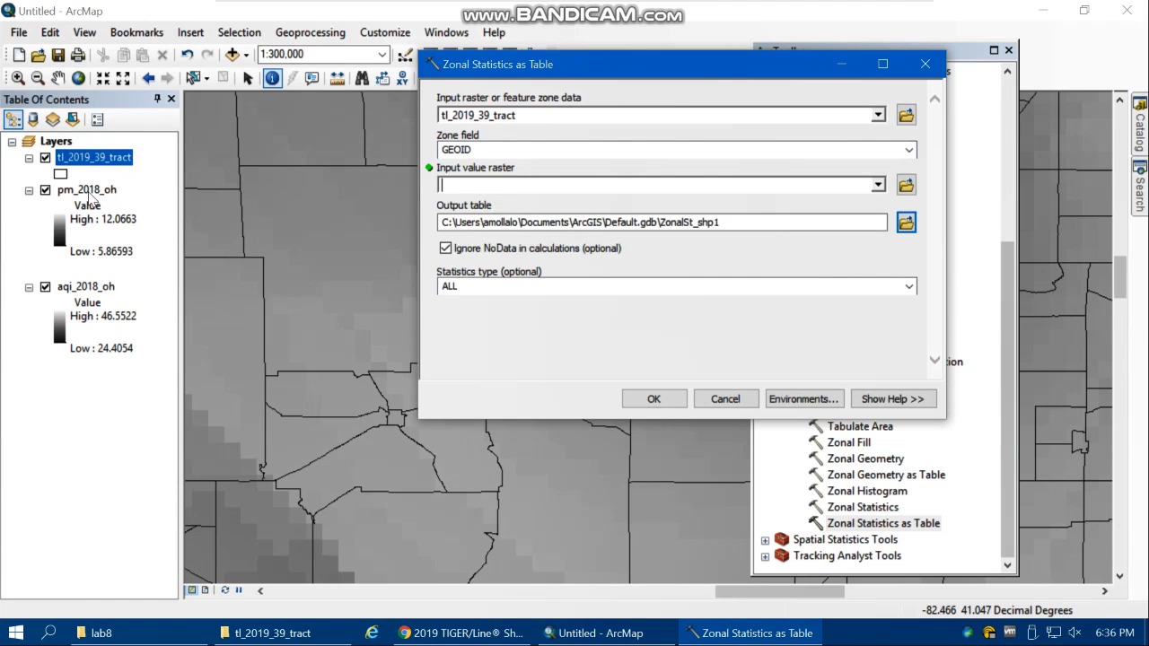
pyautogui.moveTo(90, 197); pyautogui.dragTo(484, 199)
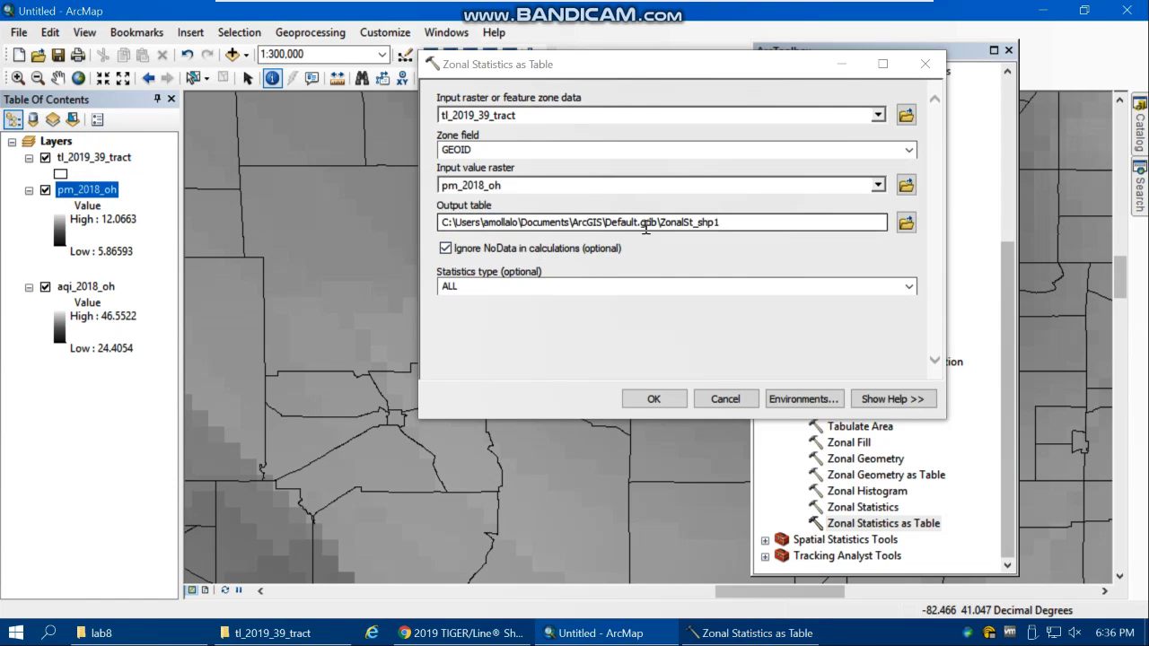
# Save the output table as census_pm_2018 in H:\GIS_lab\lab8
pyautogui.click(905, 221)
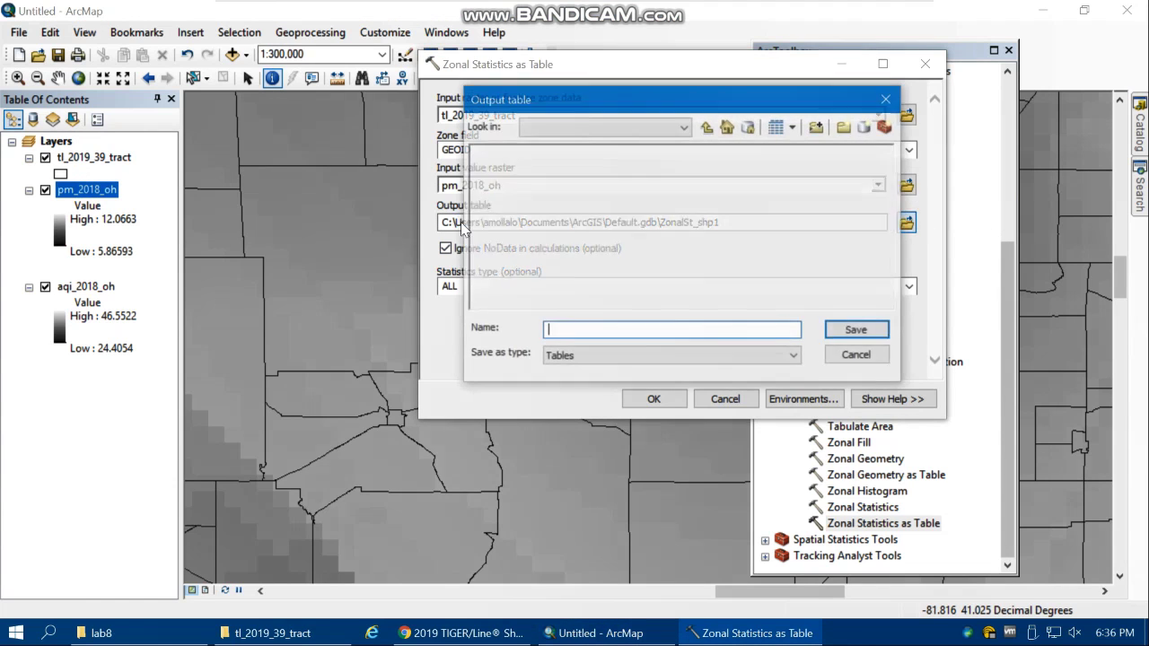
pyautogui.click(683, 126)
pyautogui.click(574, 188)
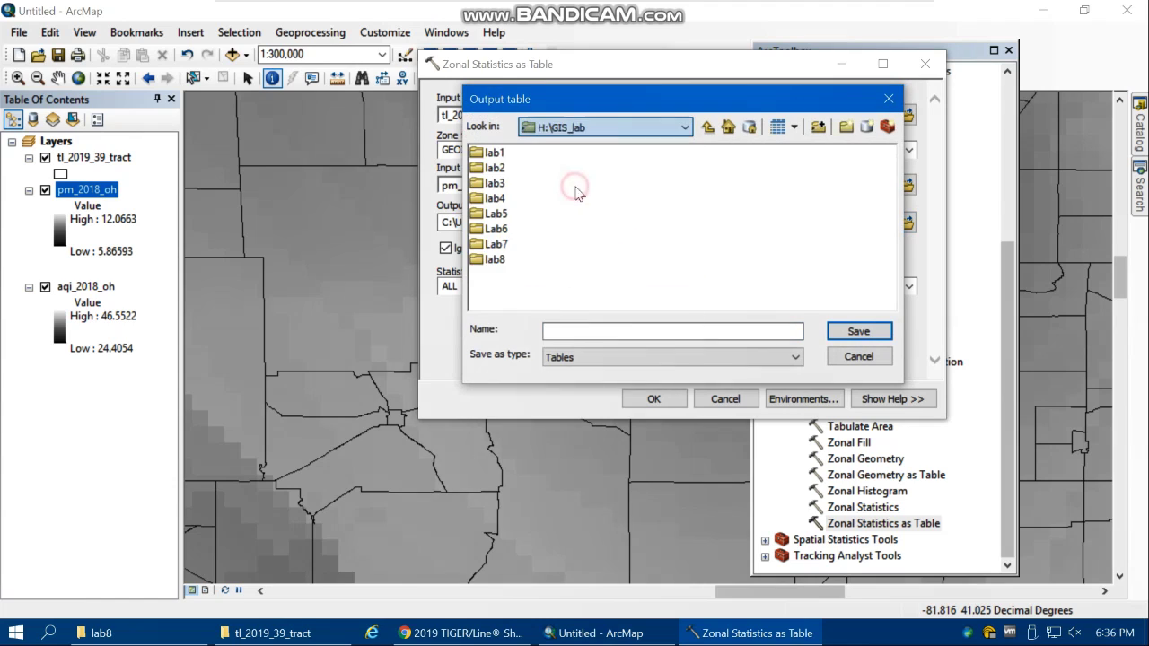
pyautogui.doubleClick(494, 264)
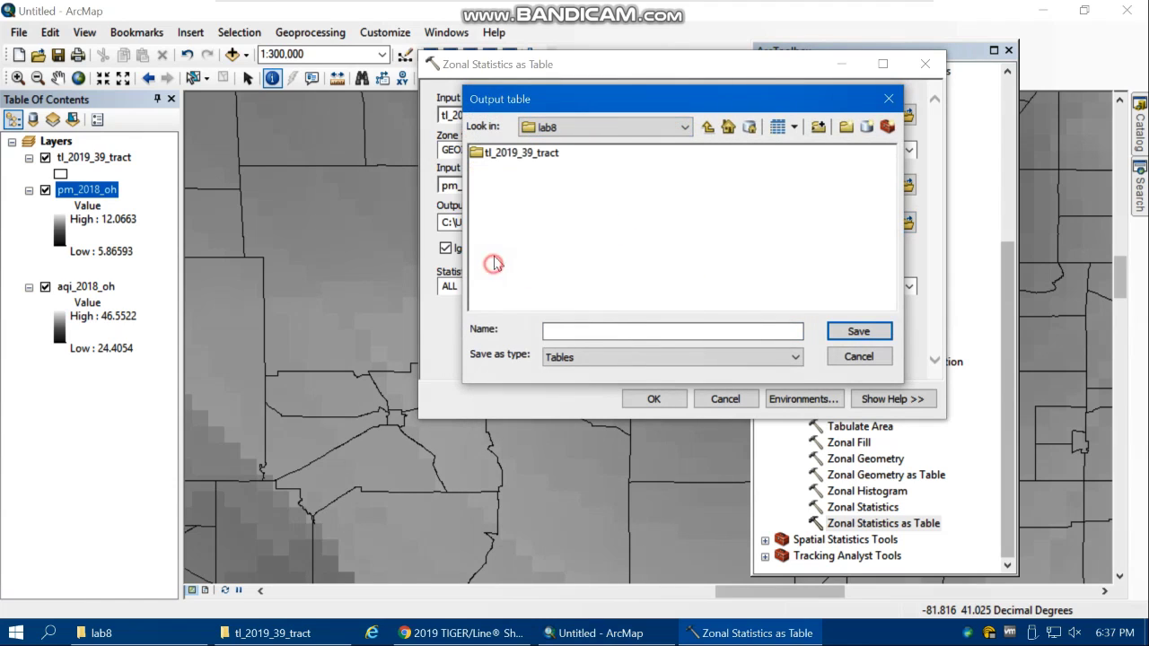
pyautogui.click(576, 331)
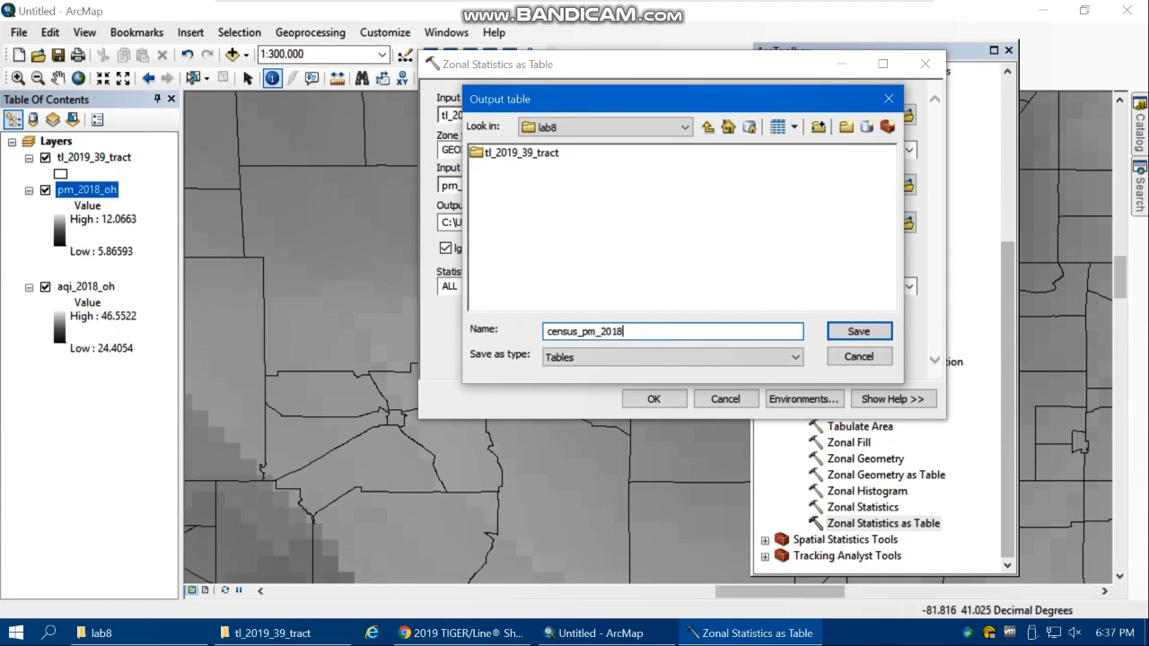
pyautogui.click(855, 332)
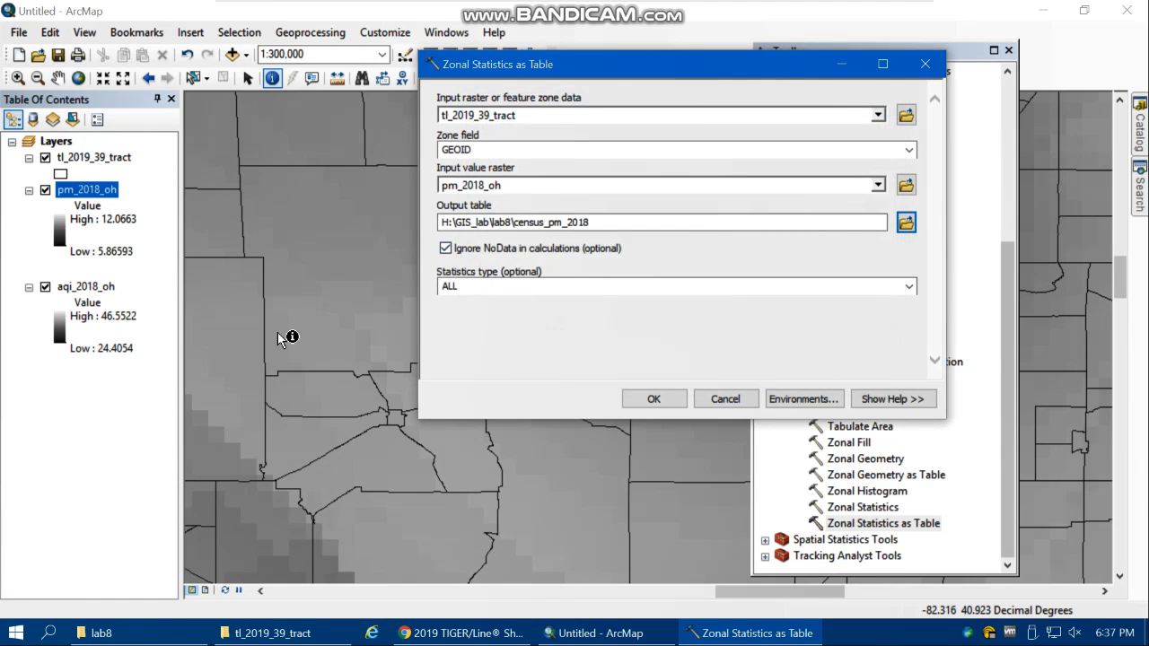
# Move the tool dialog and toolbox aside and zoom to the Cleveland tracts along Lake Erie
pyautogui.scroll(1, 341, 380)
pyautogui.moveTo(785, 76); pyautogui.dragTo(101, 132)
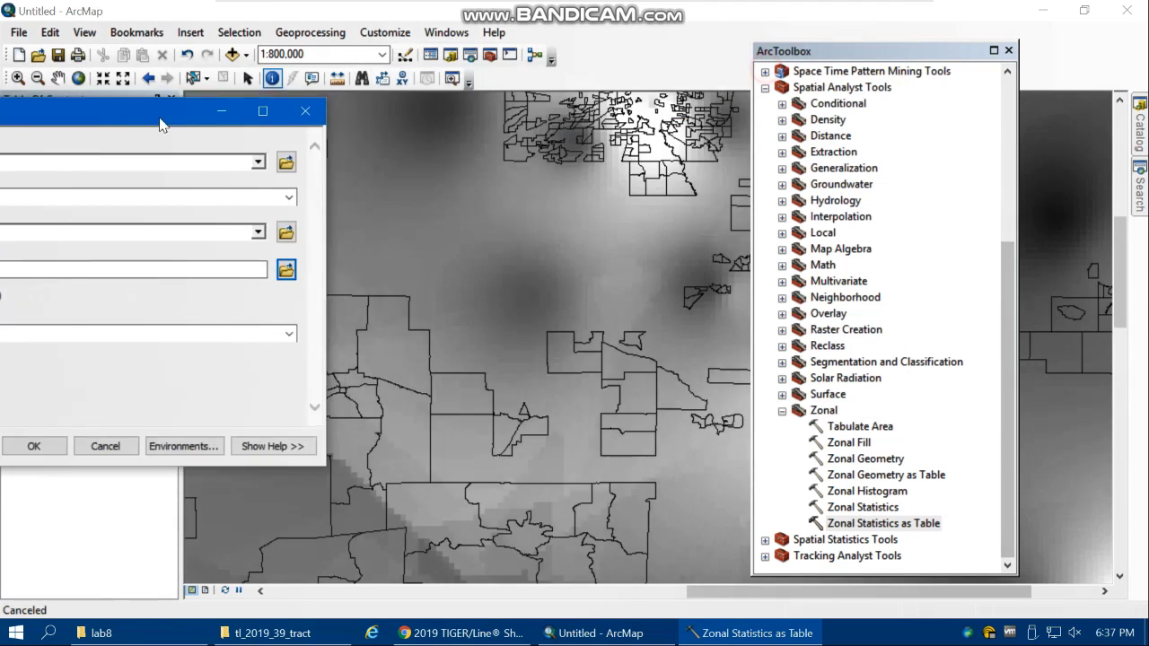
pyautogui.scroll(4, 685, 367)
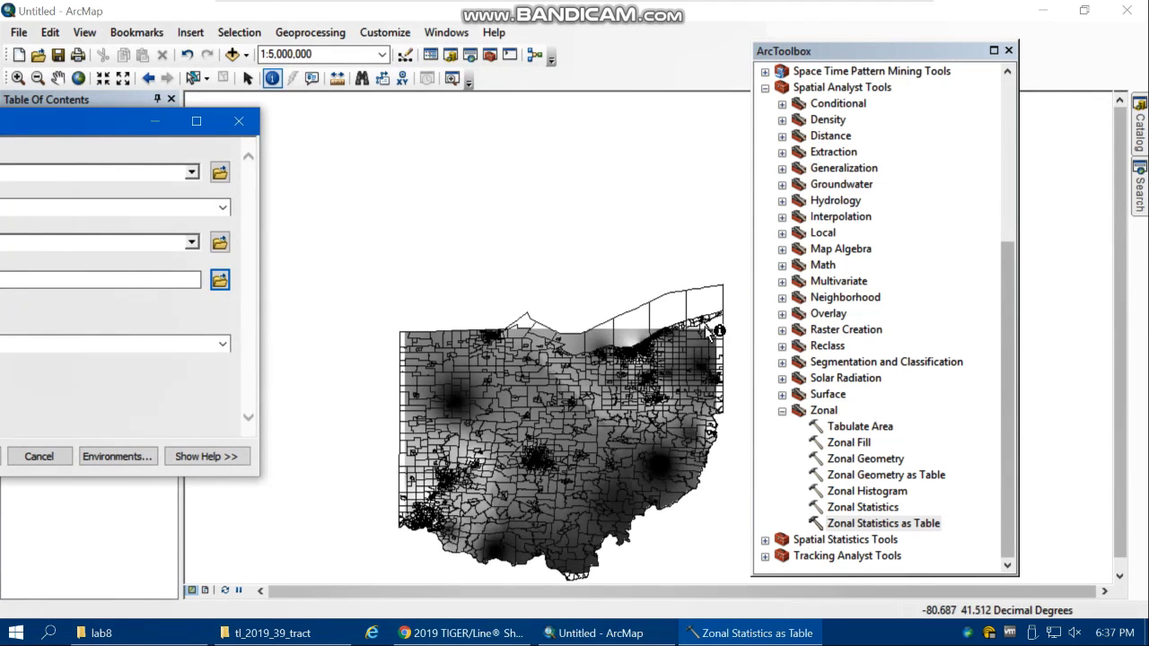
pyautogui.scroll(-3, 696, 314)
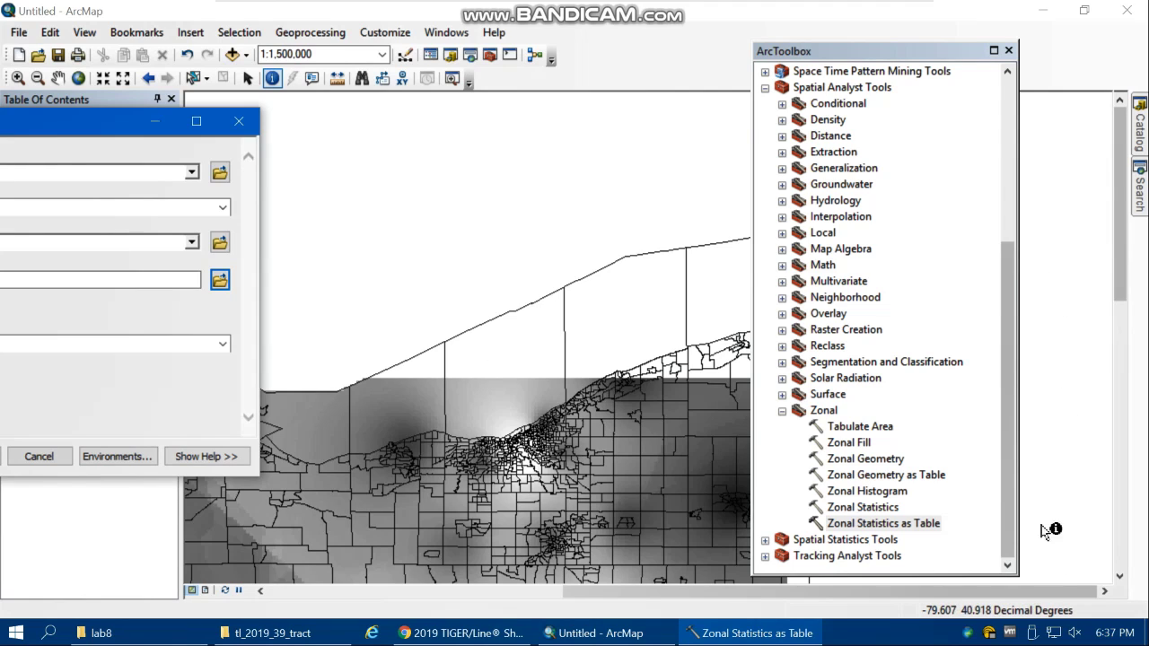
pyautogui.moveTo(853, 51); pyautogui.dragTo(364, 107)
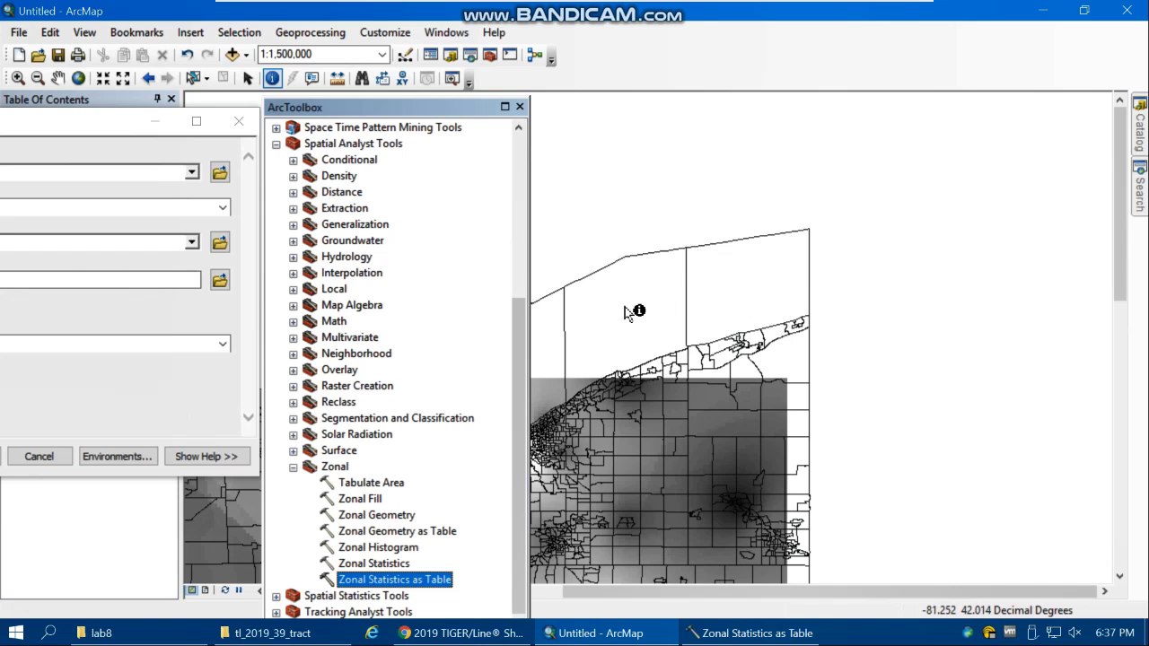
pyautogui.moveTo(465, 112); pyautogui.dragTo(855, 68)
pyautogui.moveTo(84, 130); pyautogui.dragTo(645, 114)
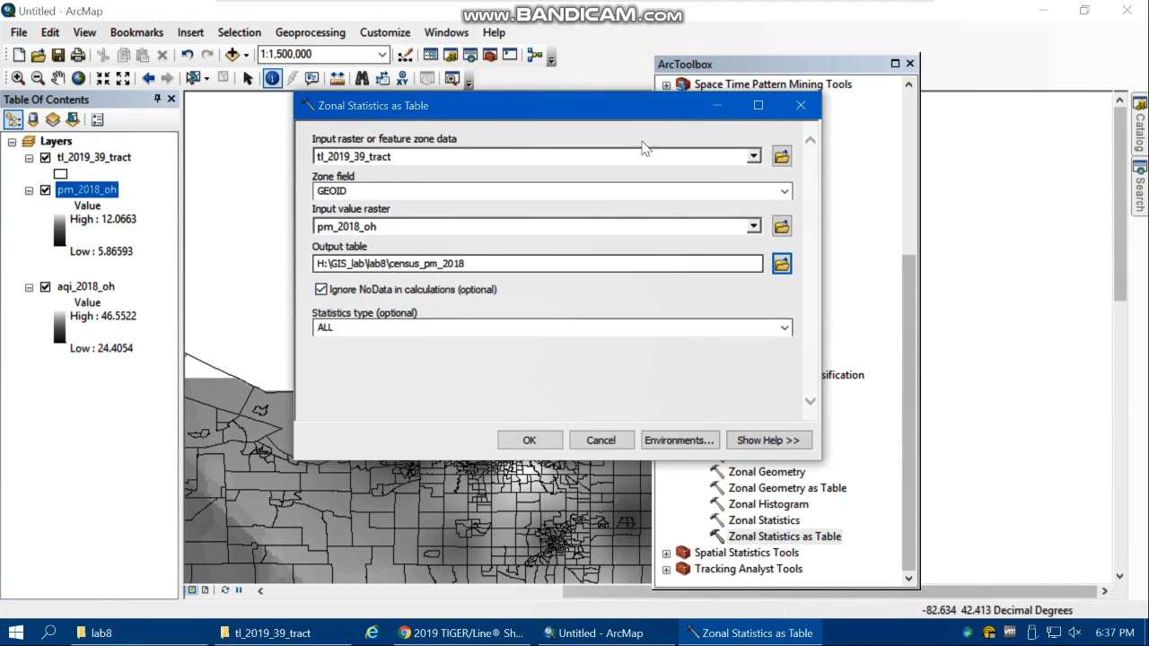
pyautogui.moveTo(626, 118); pyautogui.dragTo(291, 56)
pyautogui.scroll(-3, 560, 369)
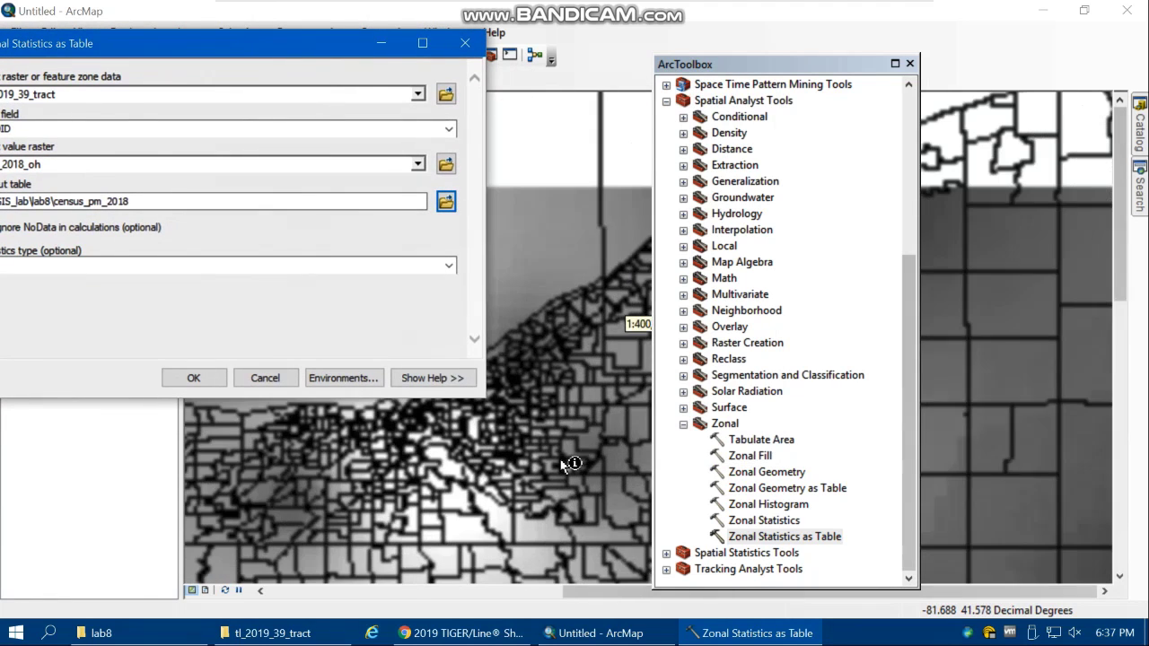
pyautogui.scroll(-2, 590, 353)
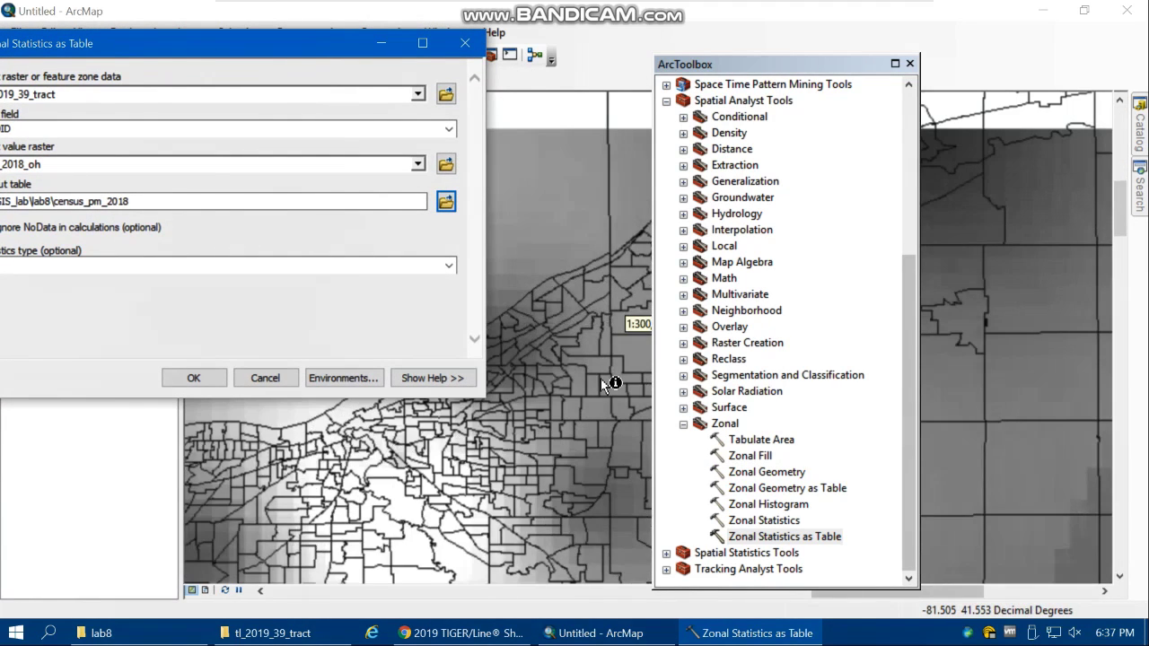
pyautogui.scroll(-2, 582, 353)
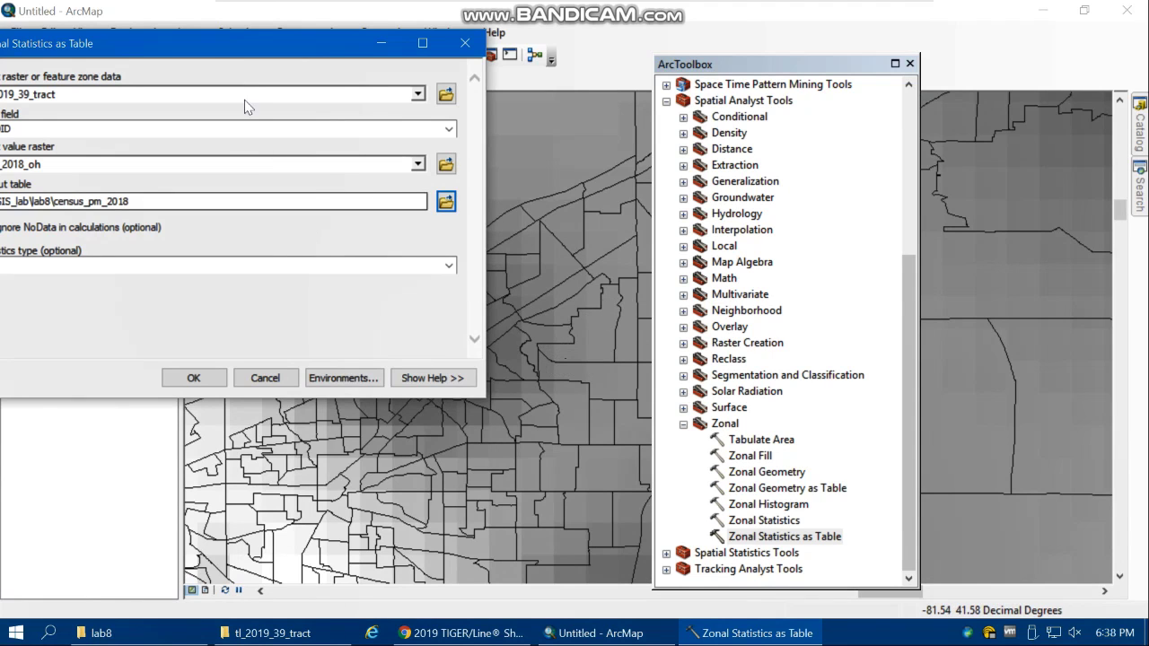
# Set the zonal statistics type to MIN_MAX_MEAN
pyautogui.moveTo(205, 53); pyautogui.dragTo(516, 60)
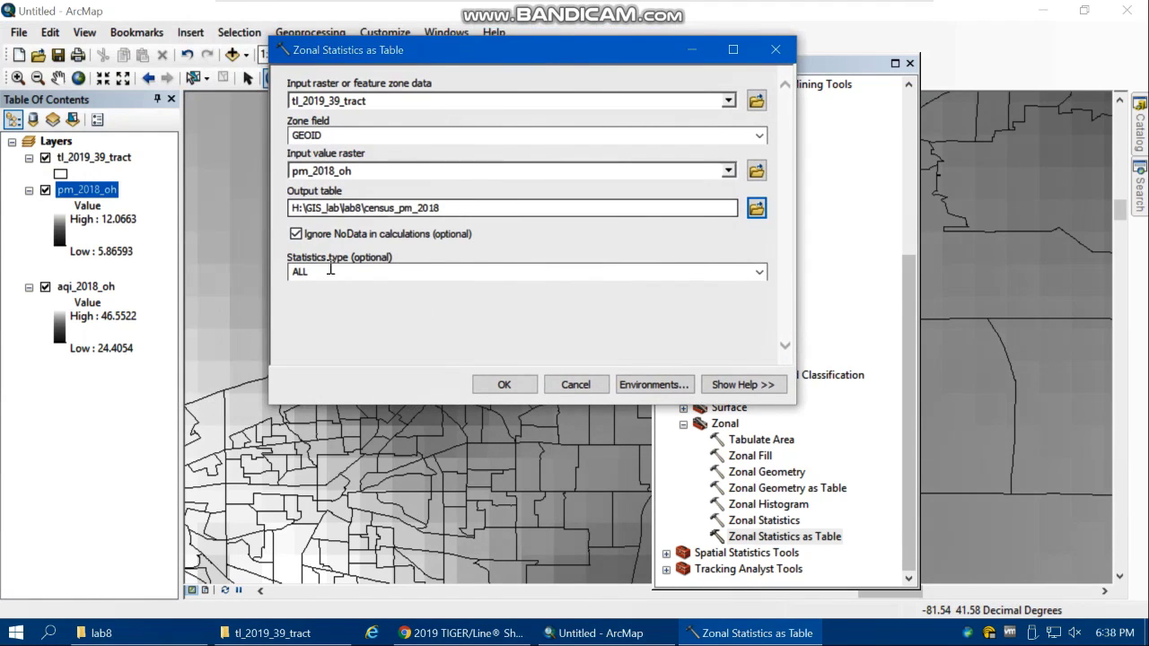
pyautogui.click(759, 272)
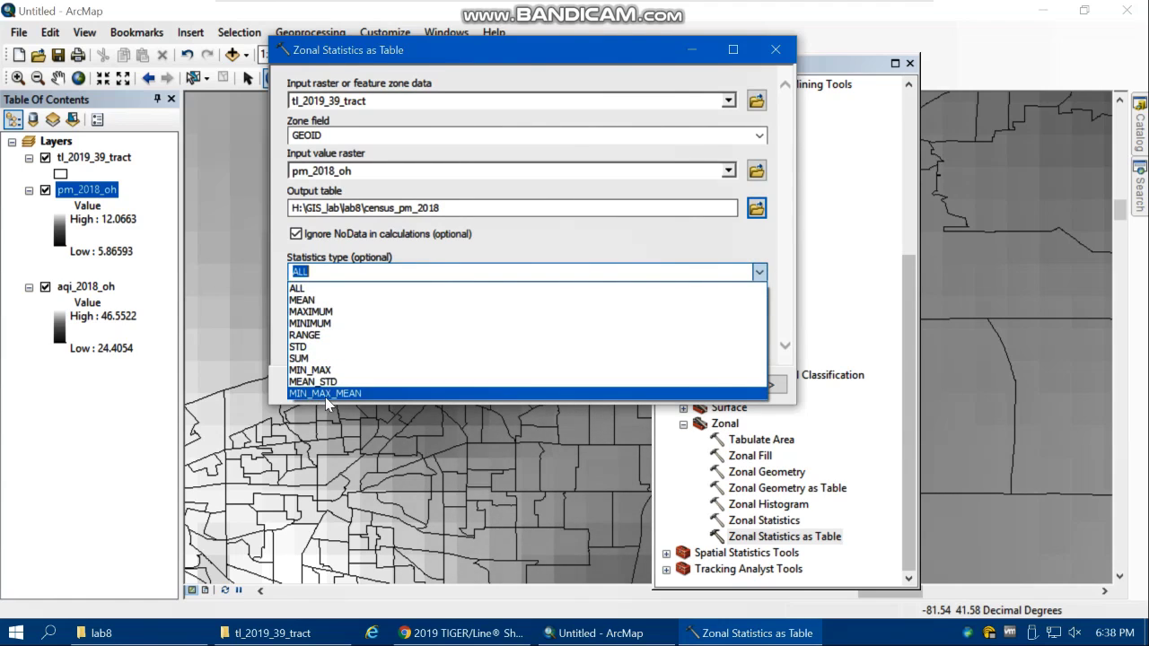
pyautogui.click(308, 394)
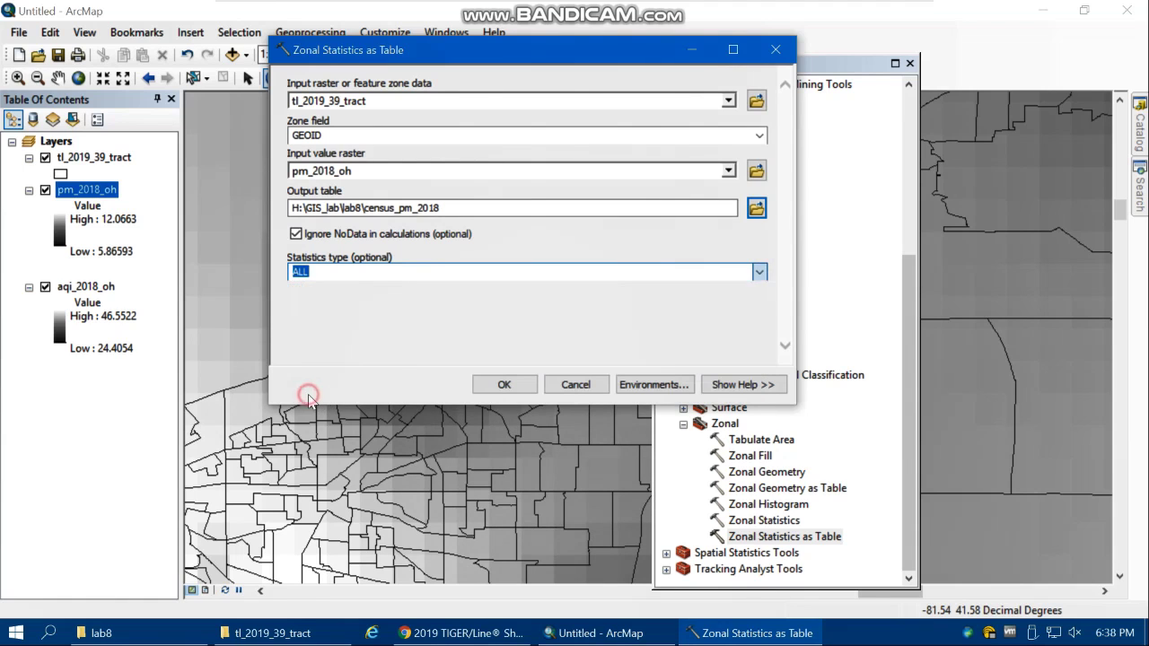
# Set the Raster Analysis mask to tl_2019_39_tract and run the zonal statistics tool
pyautogui.click(642, 385)
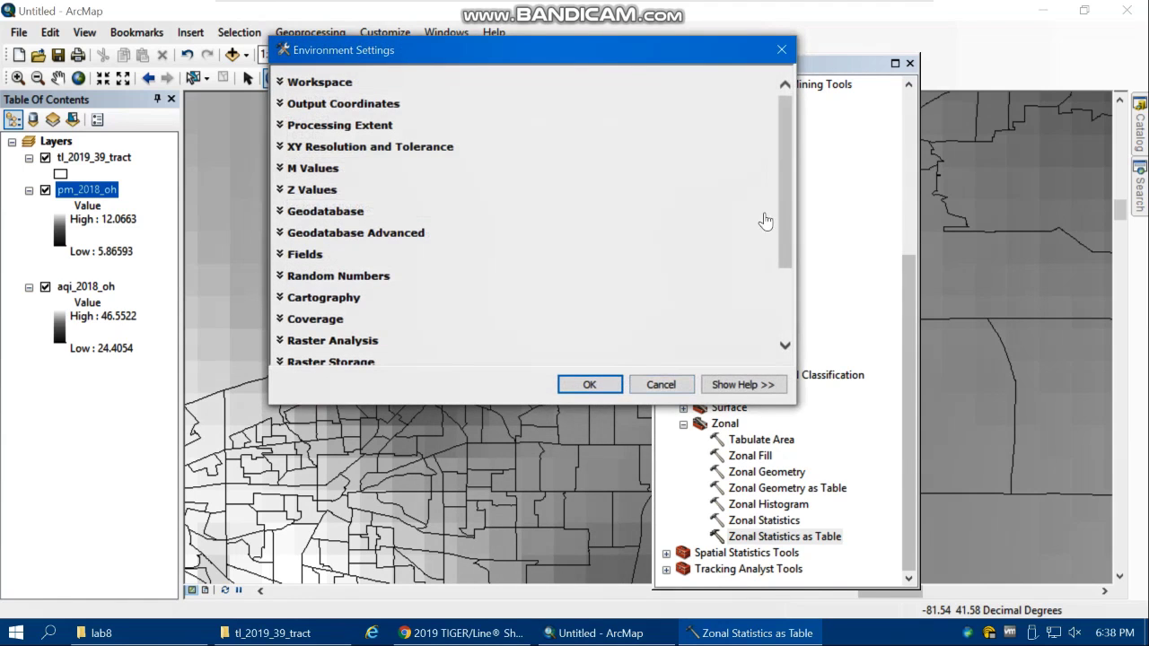
pyautogui.moveTo(782, 206); pyautogui.dragTo(781, 273)
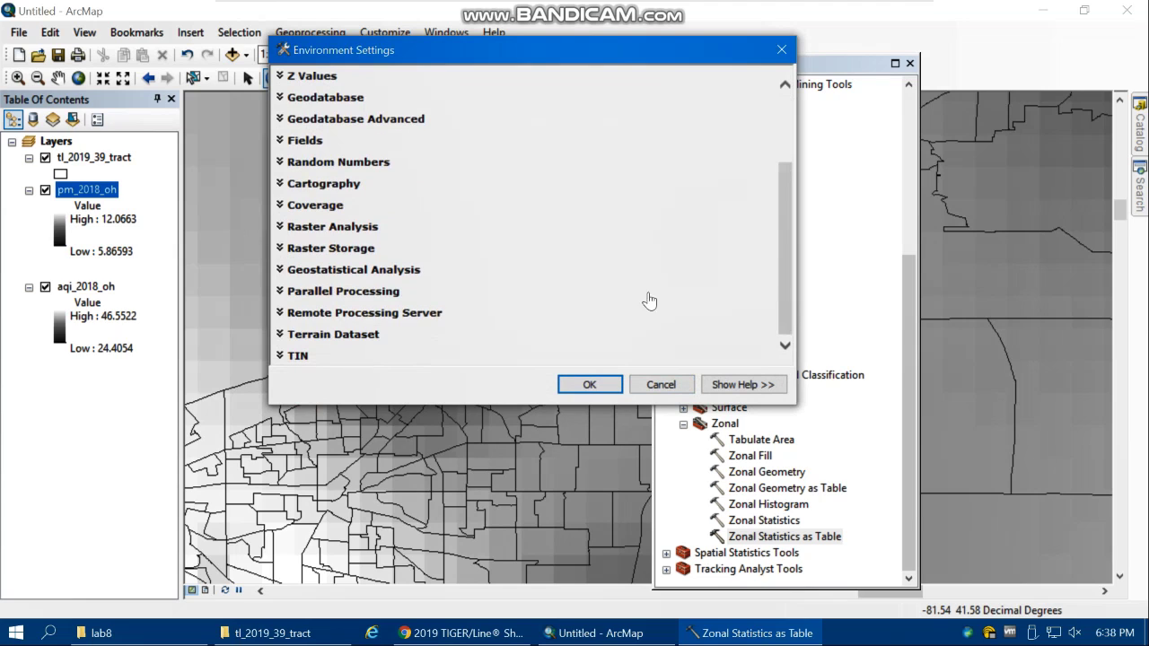
pyautogui.click(339, 228)
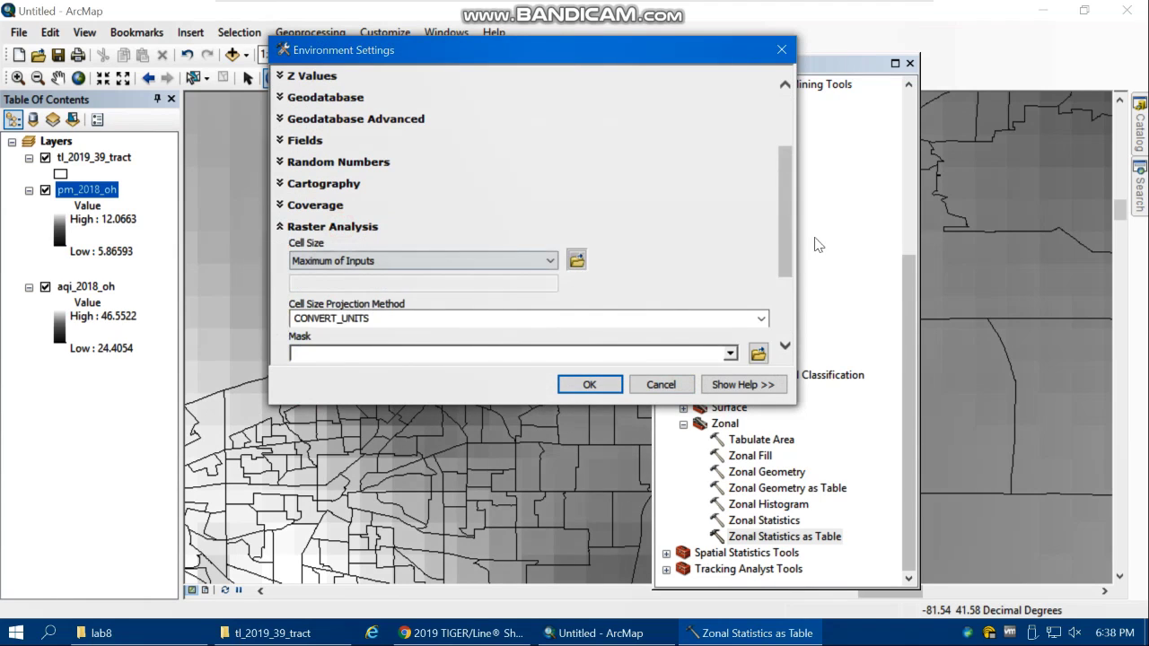
pyautogui.click(785, 230)
pyautogui.click(729, 224)
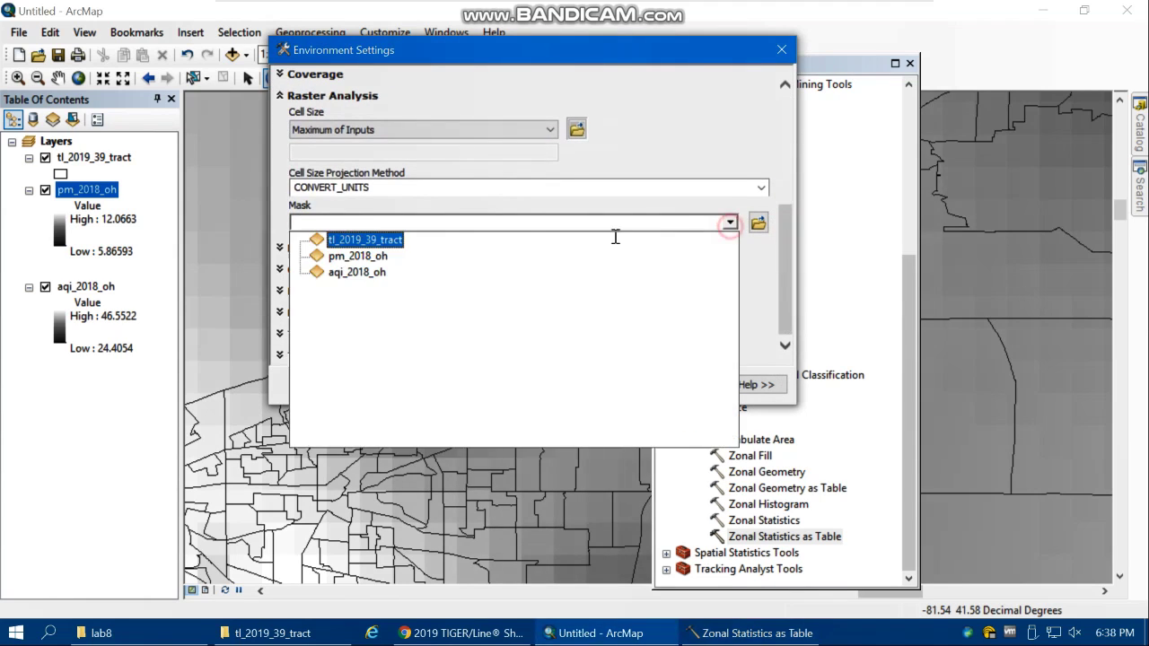
pyautogui.click(363, 240)
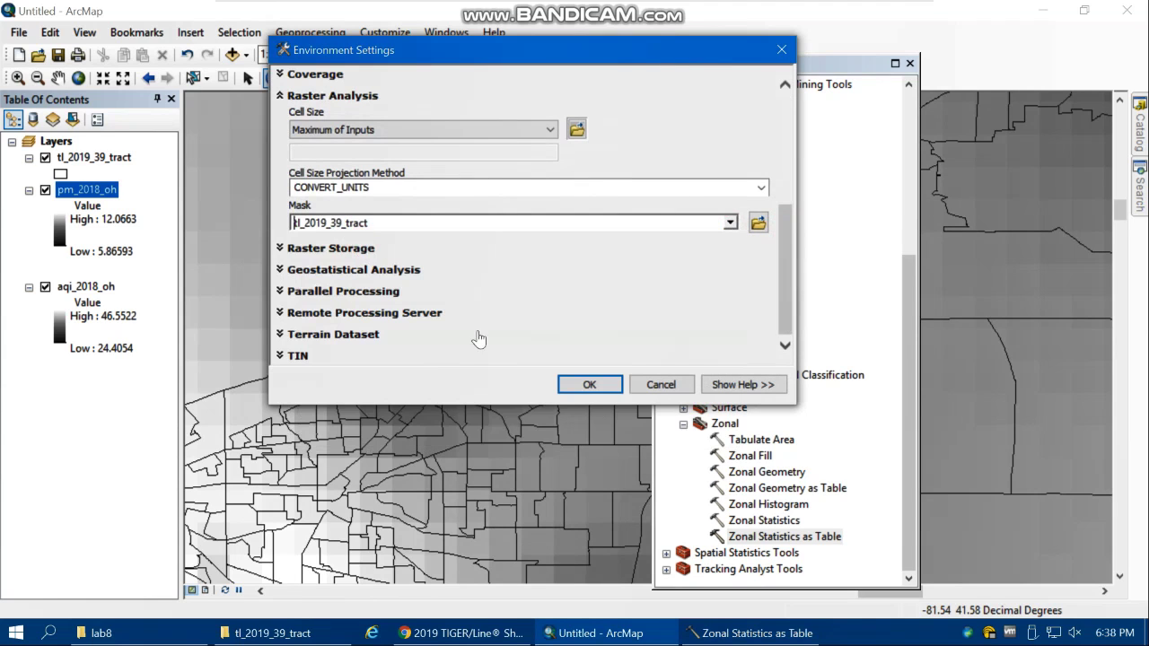
pyautogui.click(574, 385)
pyautogui.click(503, 384)
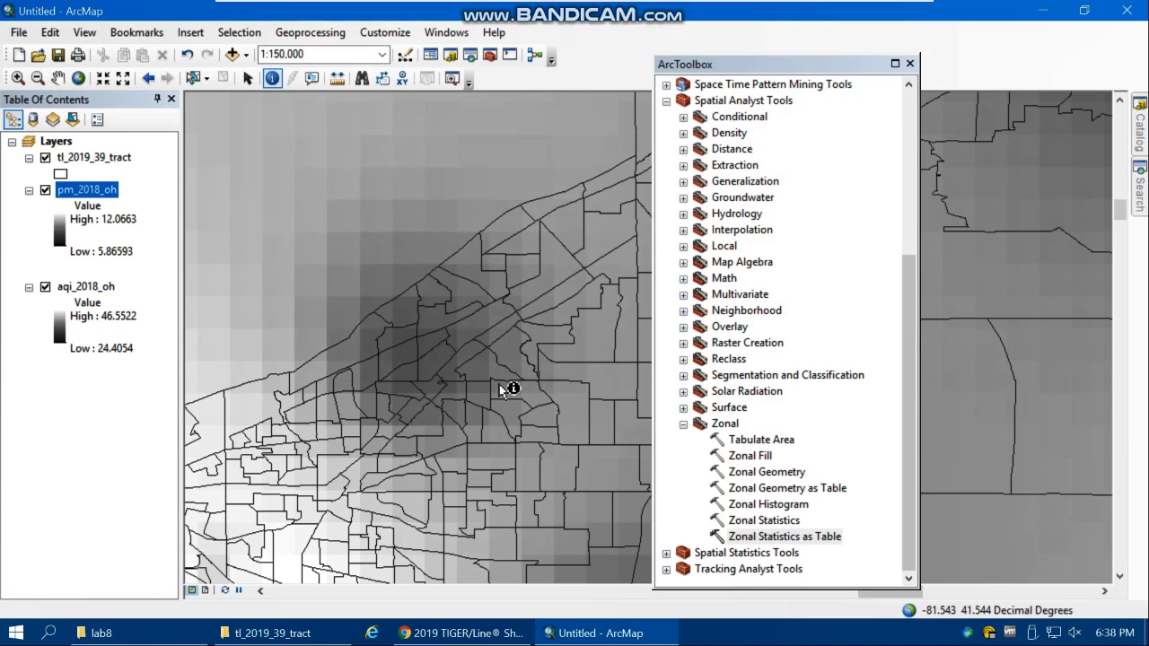
# Open the census_pm_2018 attribute table and scroll across to its MAX and MEAN columns
pyautogui.scroll(-5, 505, 389)
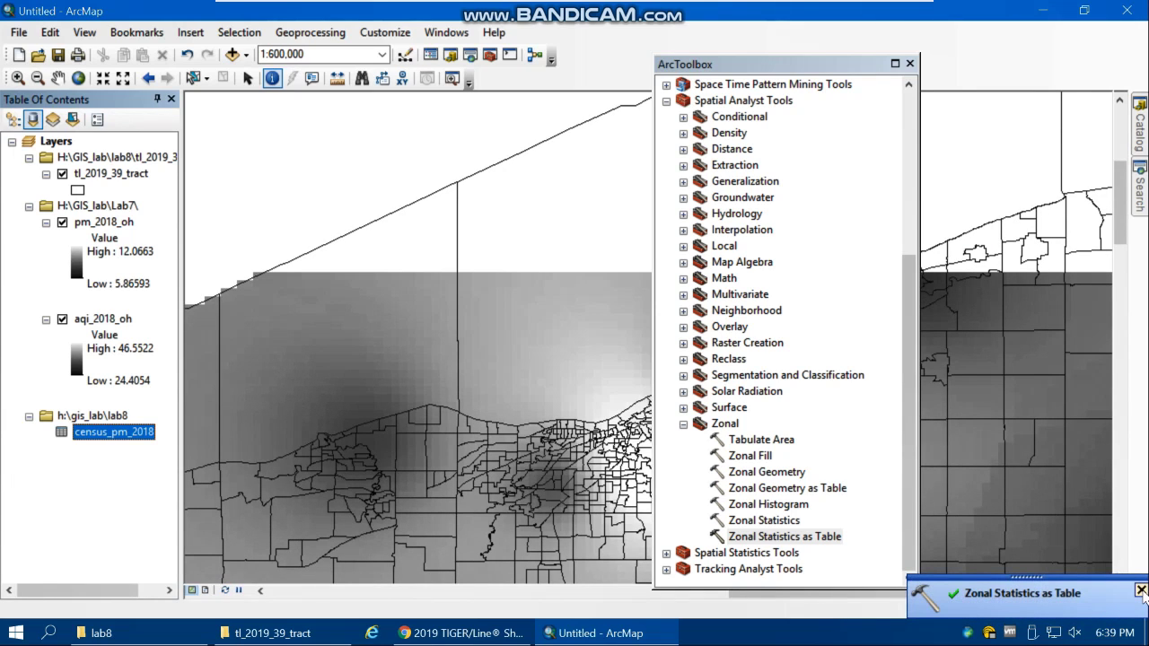
pyautogui.click(1141, 590)
pyautogui.rightClick(115, 431)
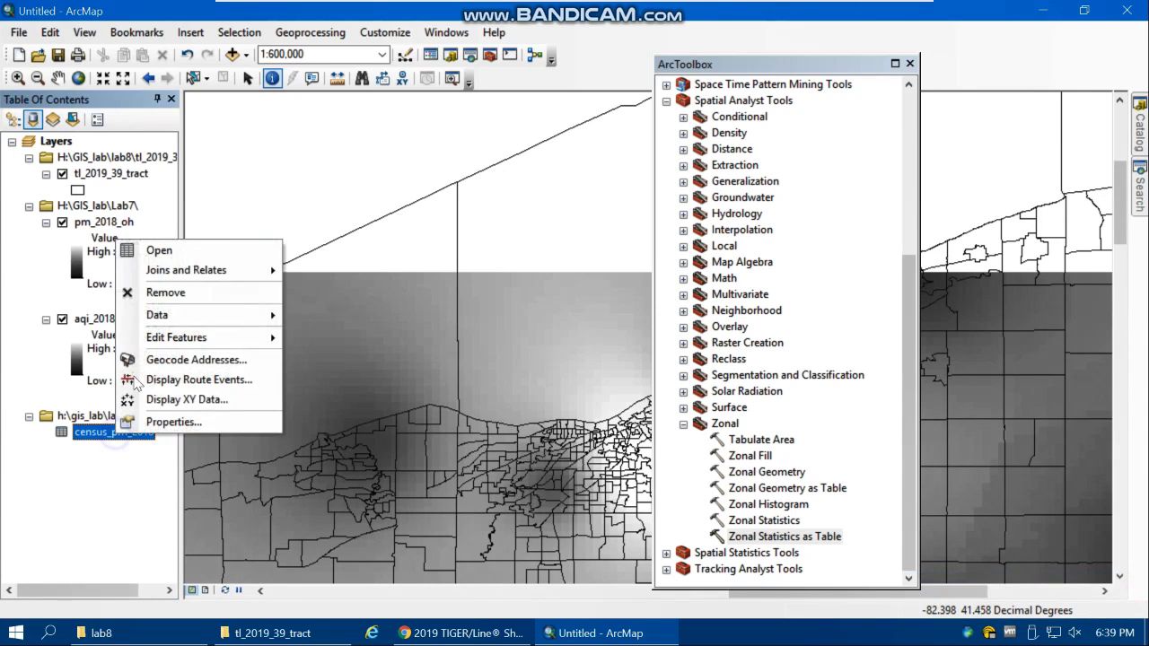
pyautogui.click(158, 251)
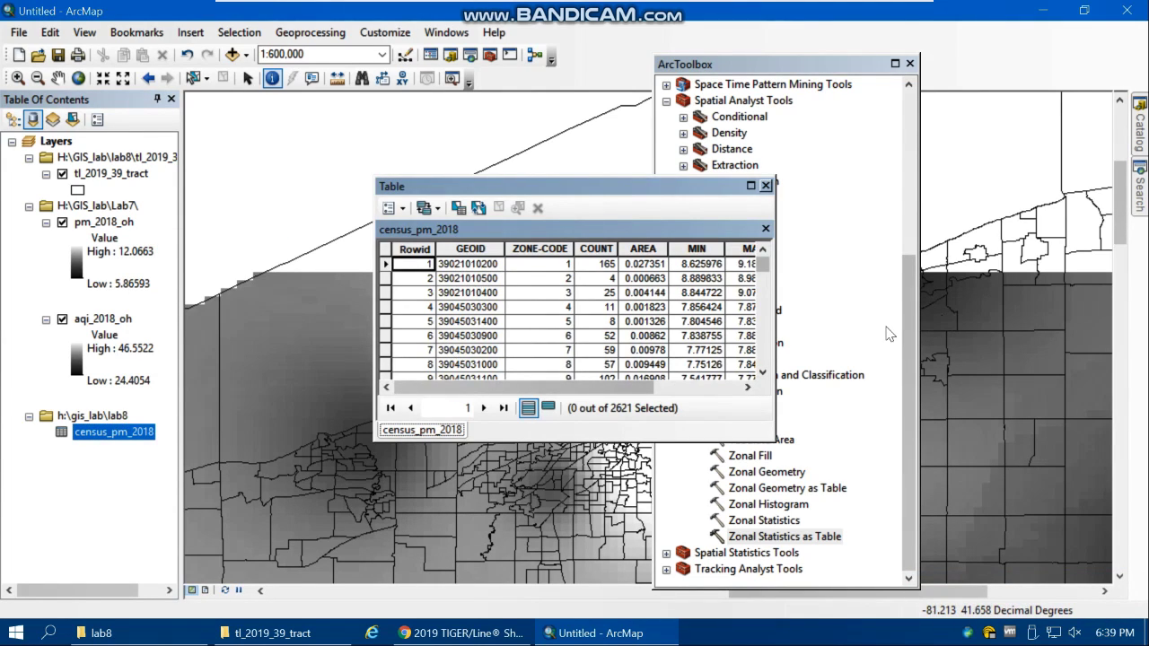
pyautogui.moveTo(520, 387); pyautogui.dragTo(608, 387)
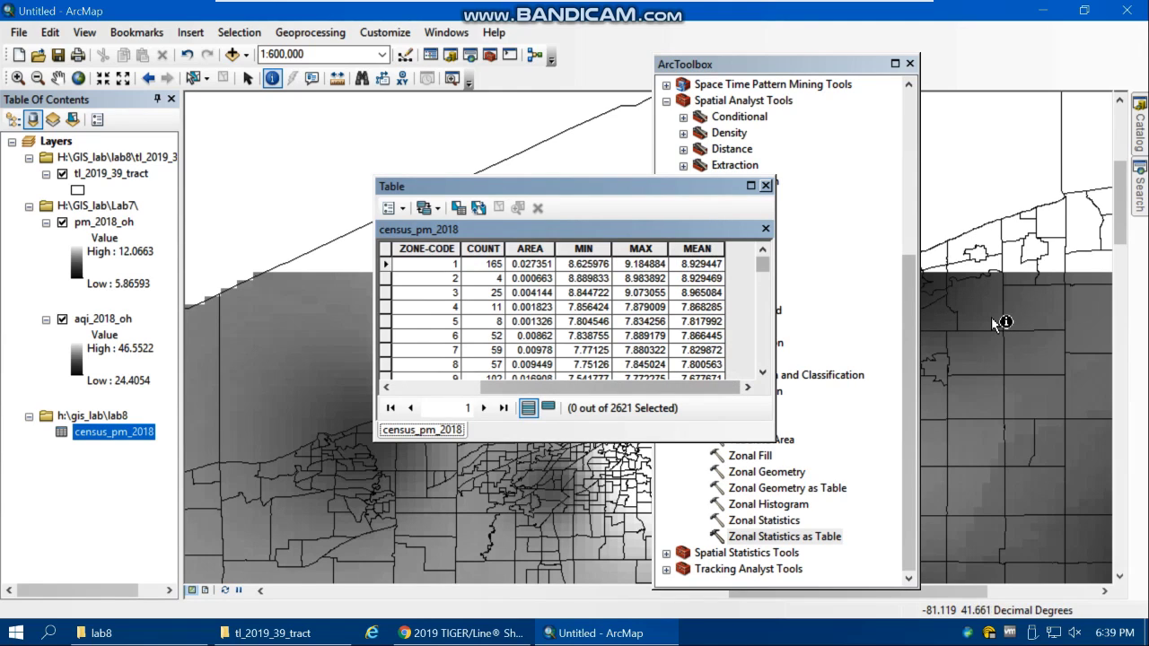
pyautogui.moveTo(718, 393); pyautogui.dragTo(631, 392)
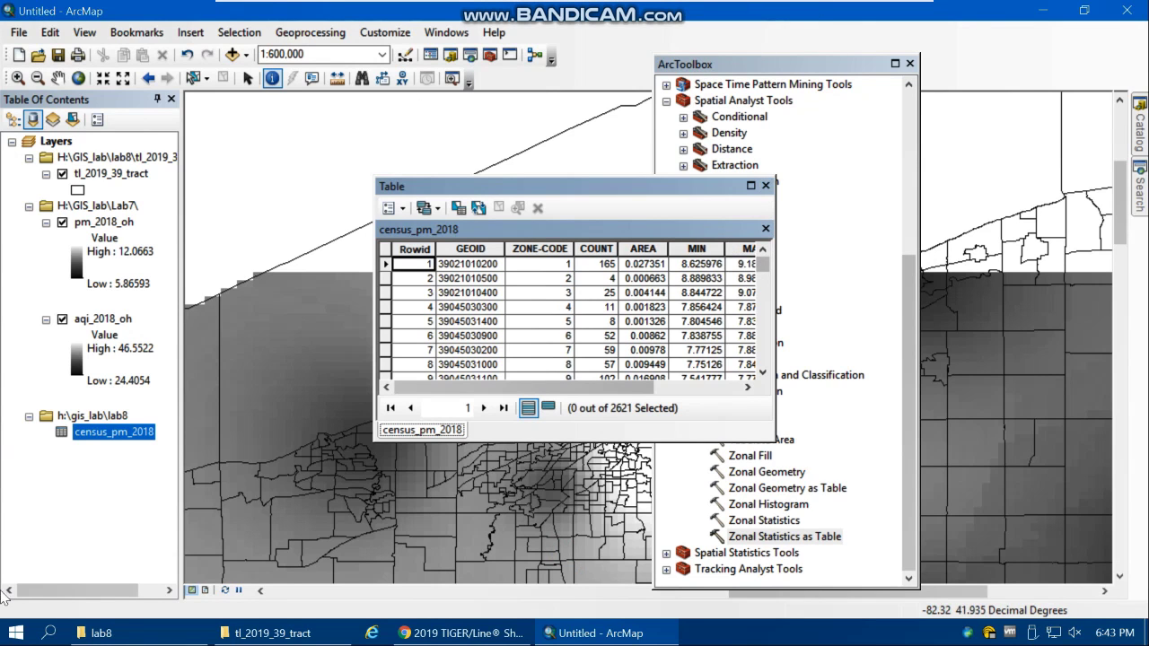
# Launch ArcScene 10.7 from the ArcGIS program group in the Start menu
pyautogui.click(16, 633)
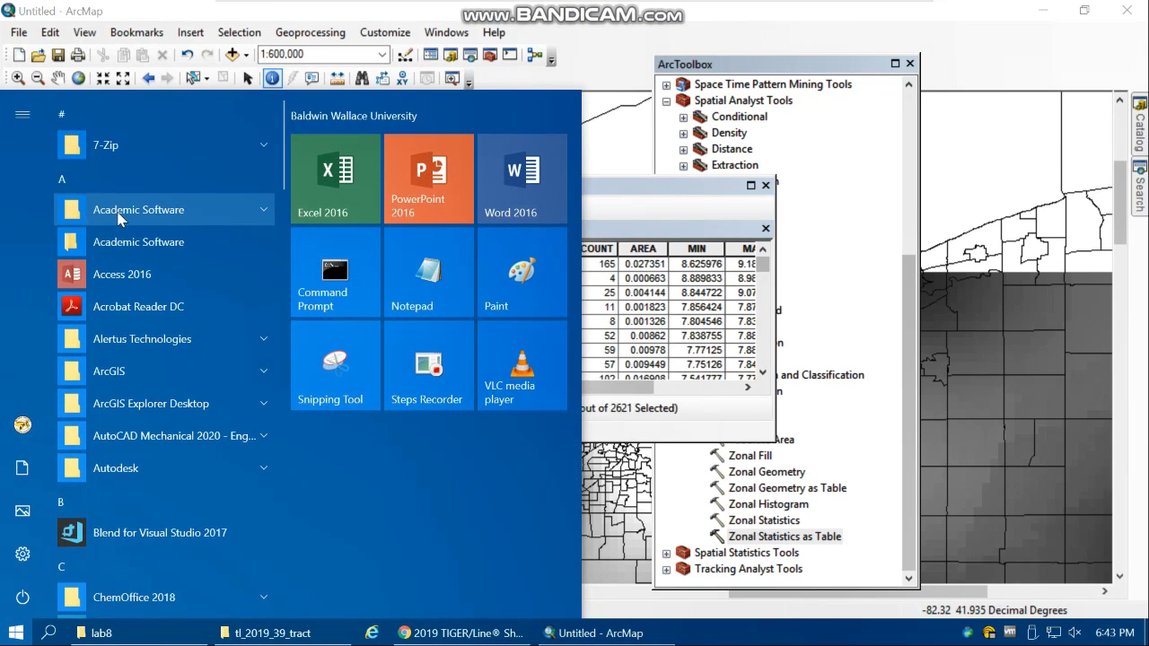
pyautogui.click(120, 212)
pyautogui.scroll(-3, 165, 444)
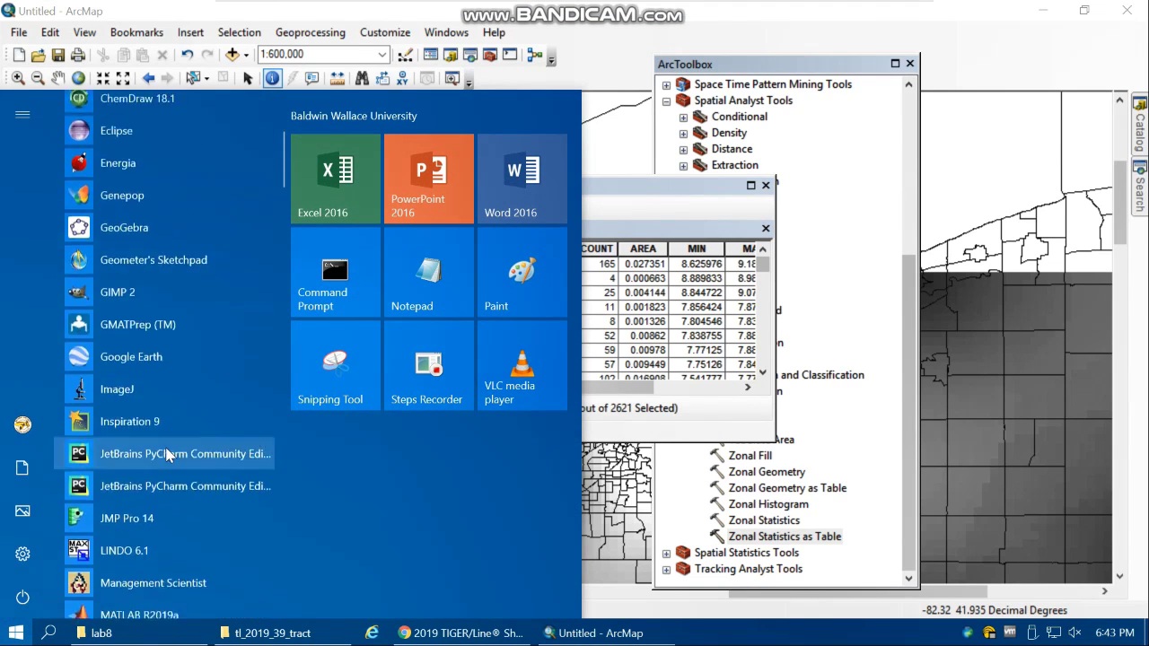
pyautogui.scroll(5, 164, 455)
pyautogui.click(135, 210)
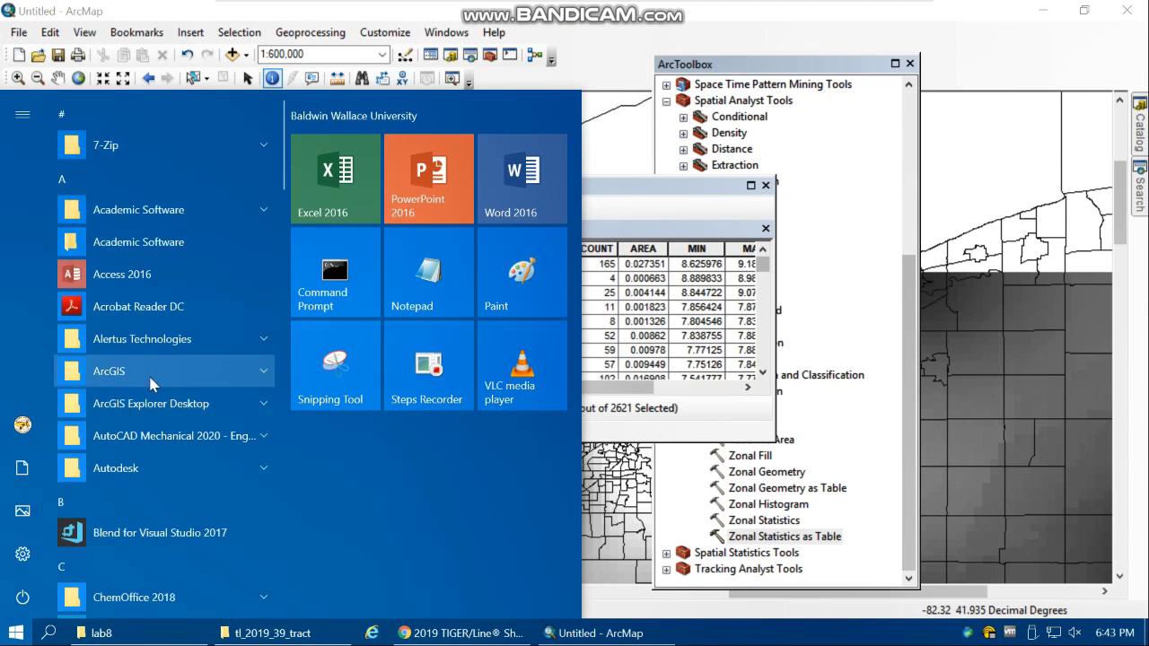
pyautogui.click(150, 377)
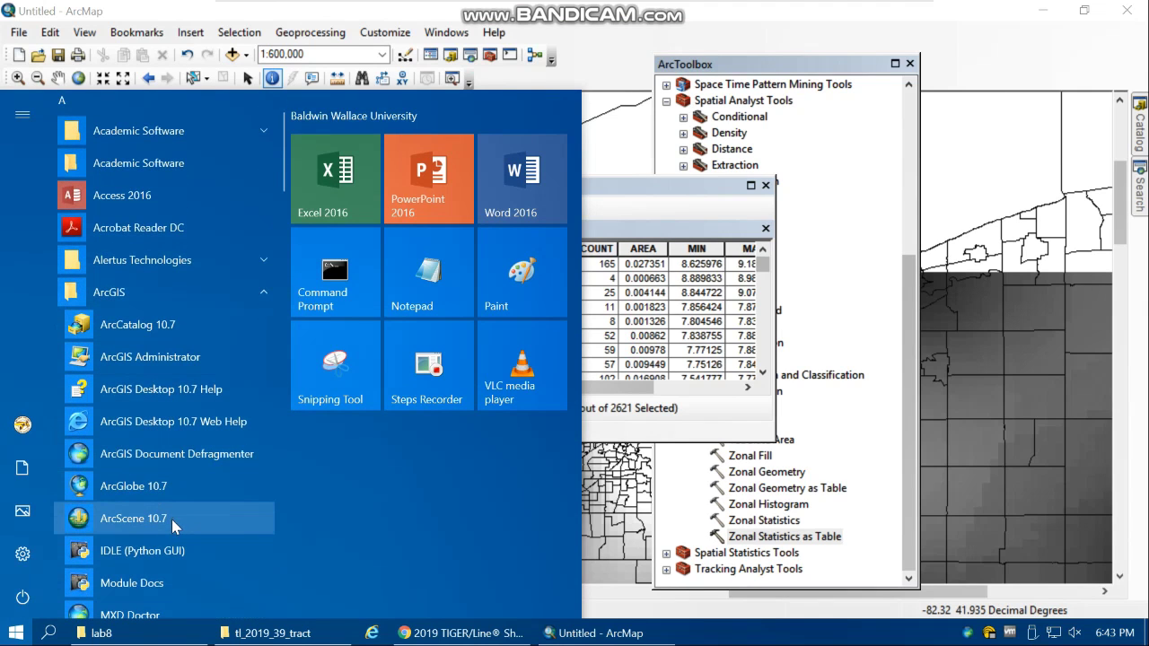
pyautogui.click(172, 519)
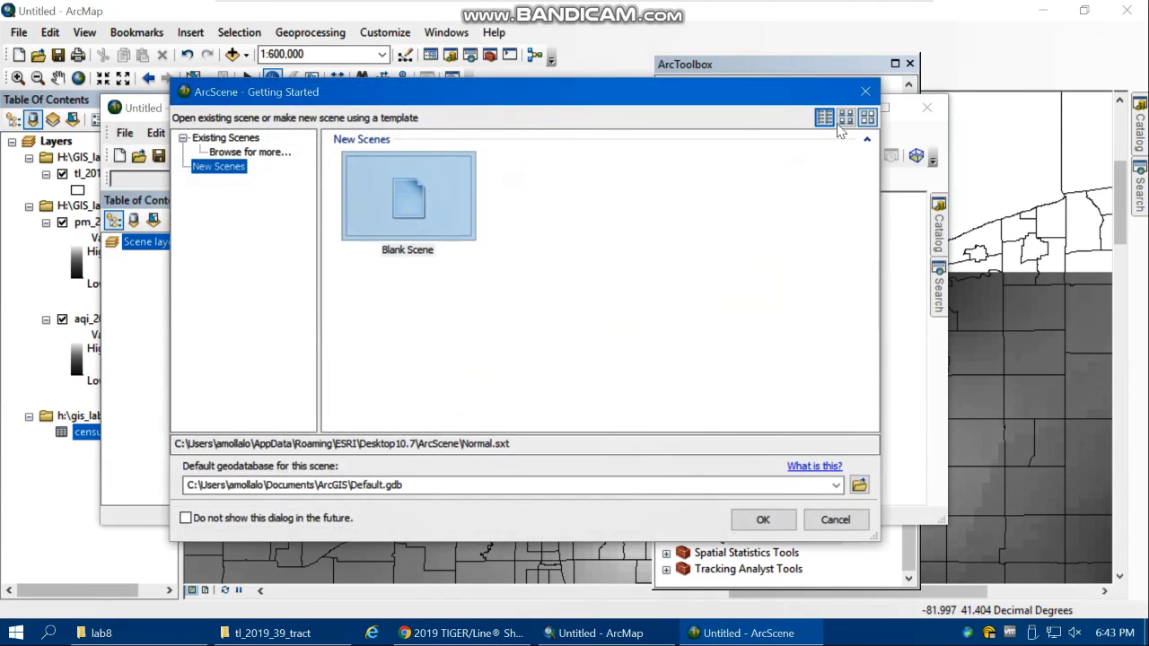
# Start a maximized blank scene and add the pm_2018_oh raster from H:\GIS_lab\Lab7
pyautogui.click(859, 91)
pyautogui.click(884, 107)
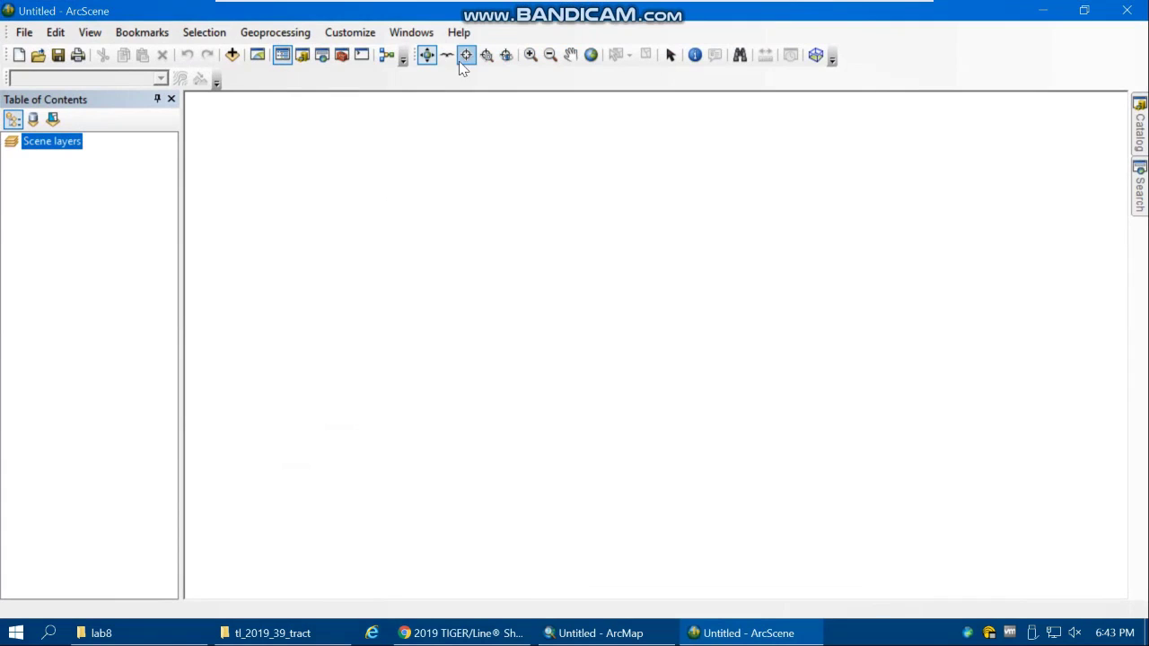
pyautogui.click(233, 55)
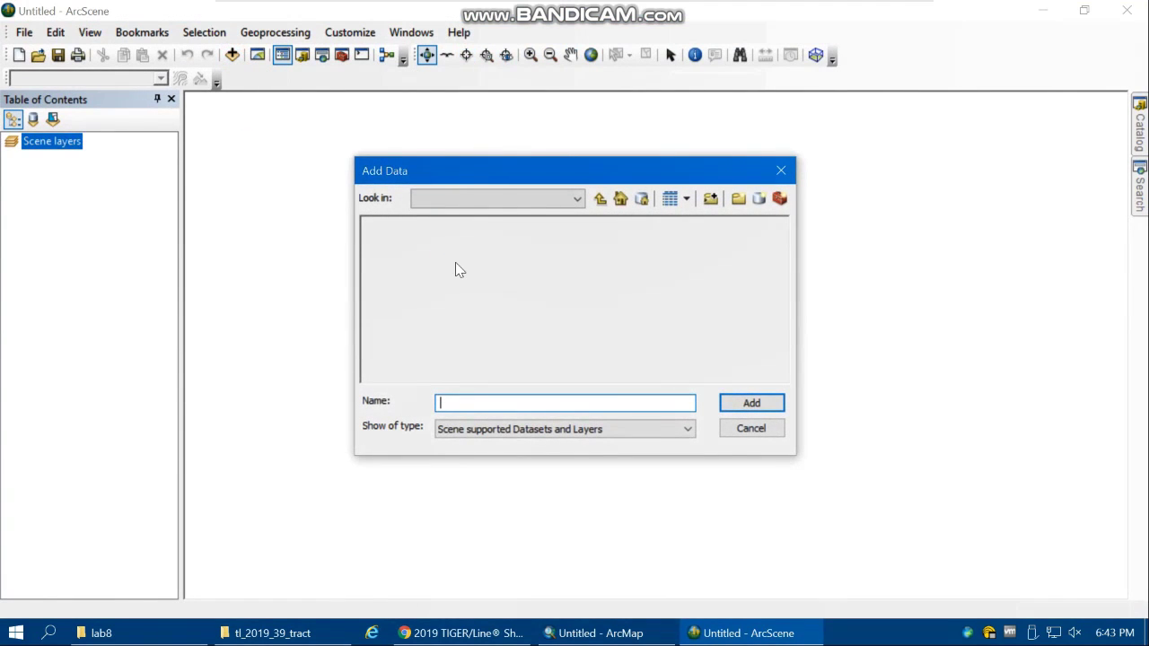
pyautogui.click(600, 198)
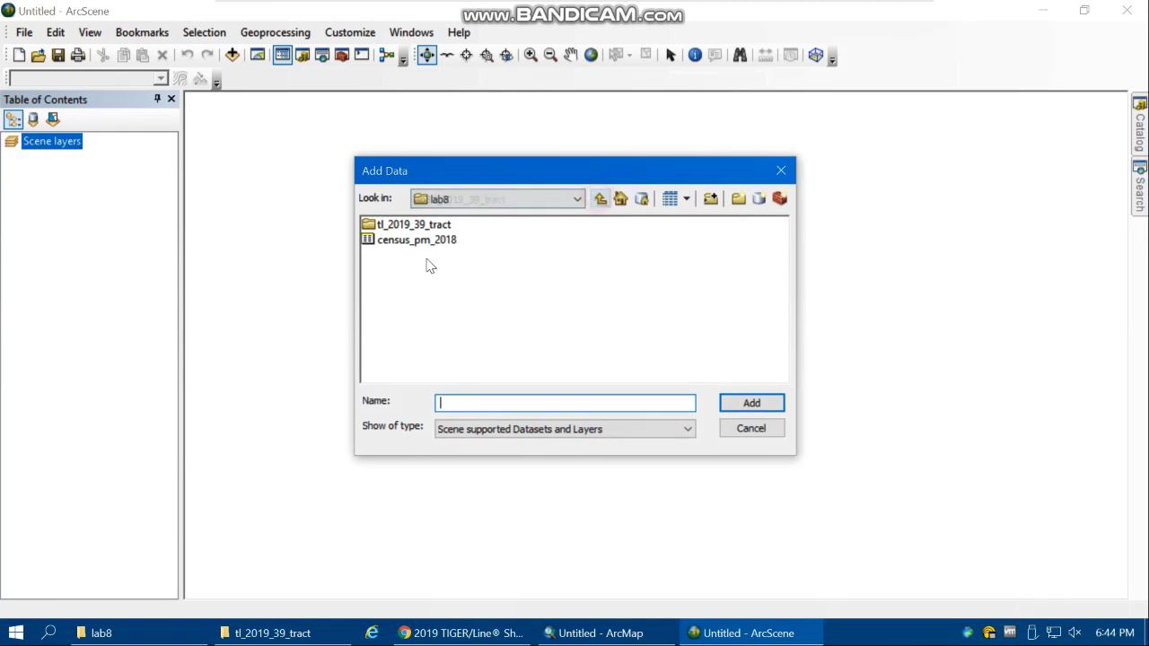
pyautogui.click(600, 198)
pyautogui.doubleClick(394, 316)
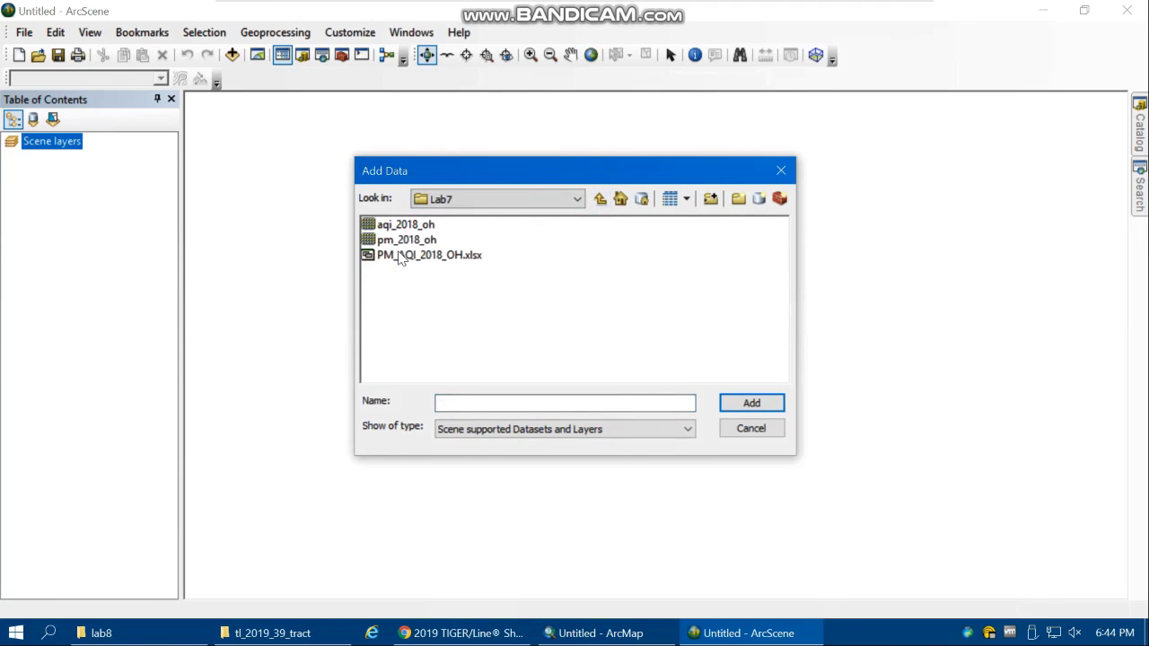
pyautogui.click(395, 241)
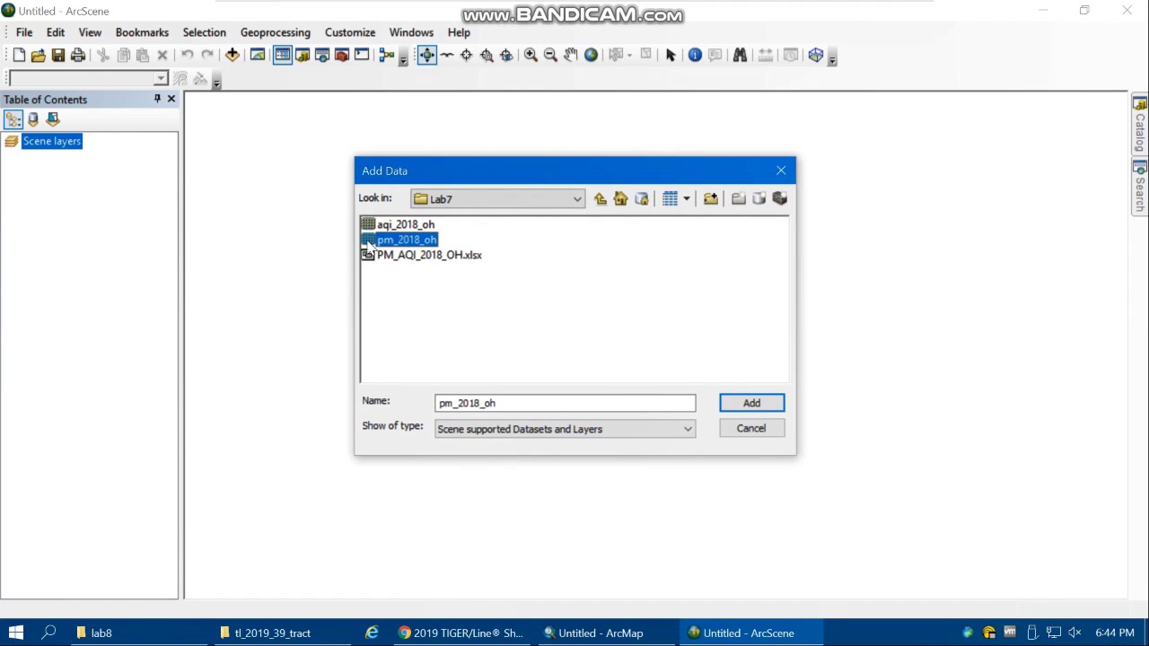
pyautogui.doubleClick(370, 242)
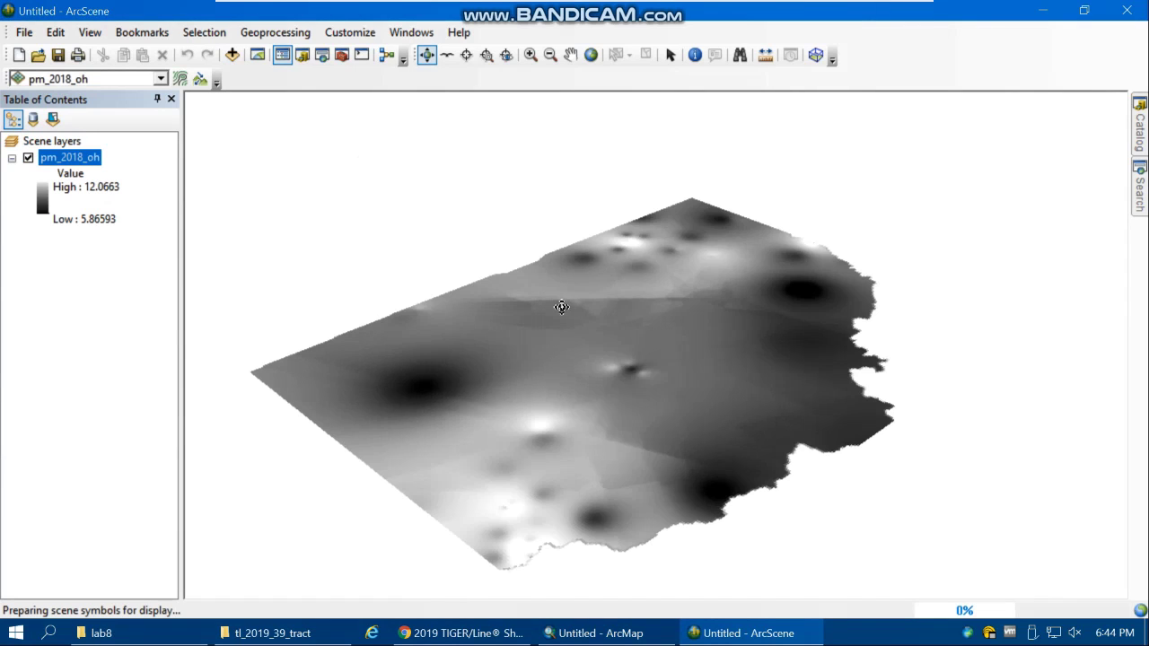
# Orbit and tilt the flat pm_2018_oh raster to view it from several angles
pyautogui.moveTo(816, 402); pyautogui.dragTo(610, 416)
pyautogui.moveTo(725, 441); pyautogui.dragTo(684, 449)
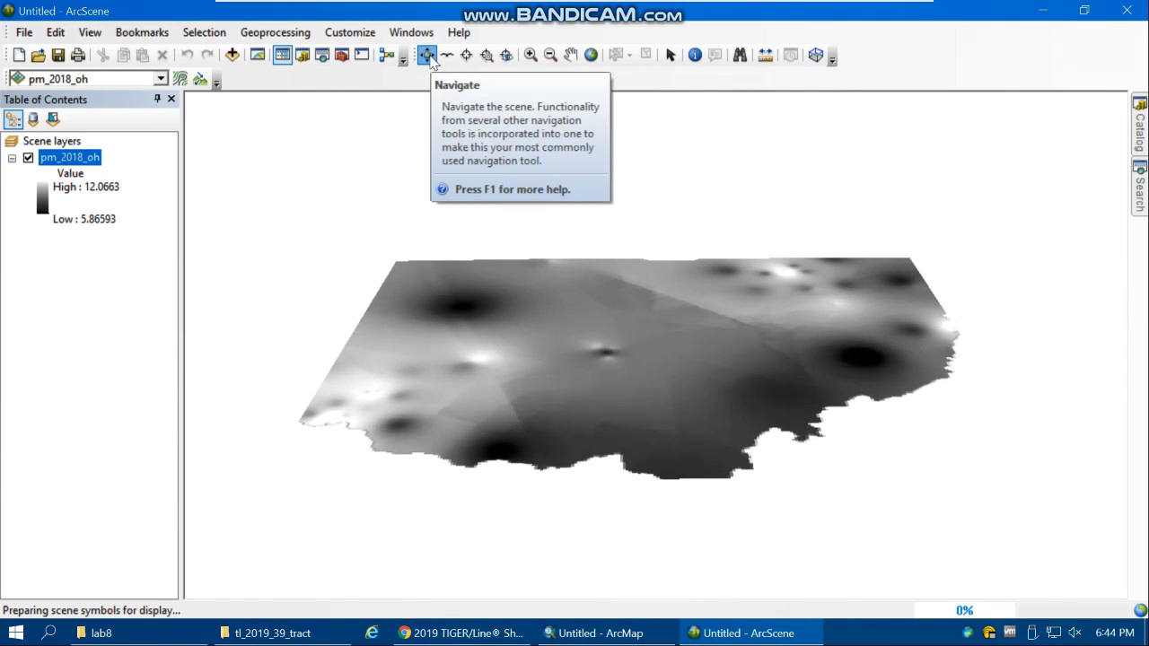
pyautogui.moveTo(787, 456); pyautogui.dragTo(729, 376)
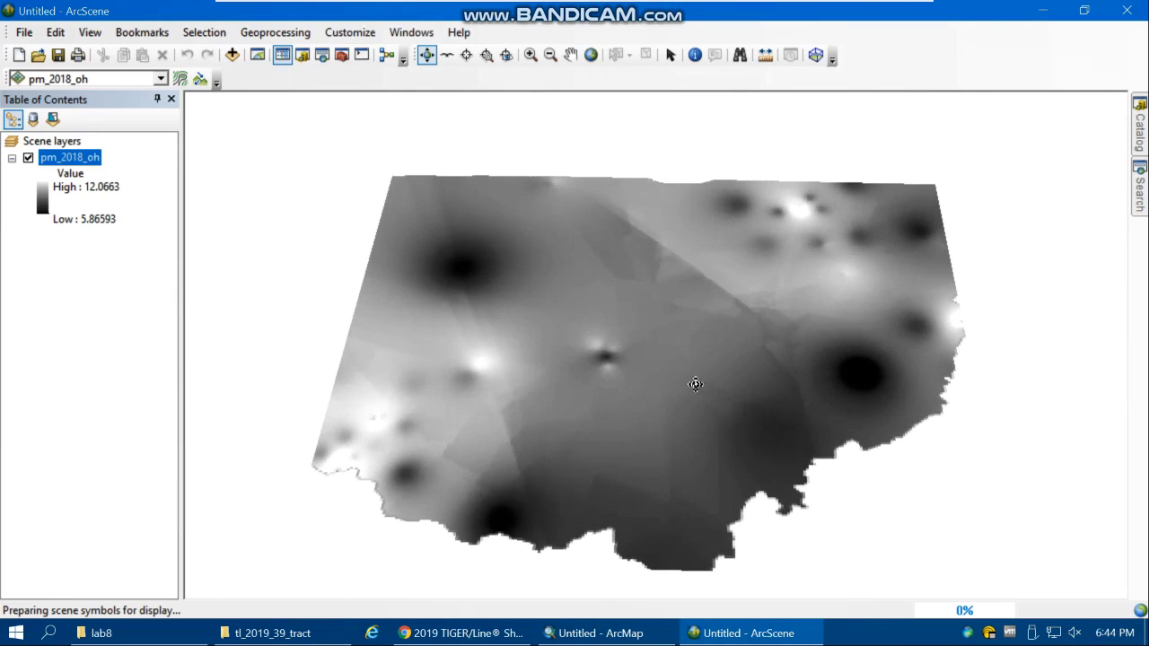
pyautogui.click(727, 406)
pyautogui.moveTo(728, 397); pyautogui.dragTo(611, 349)
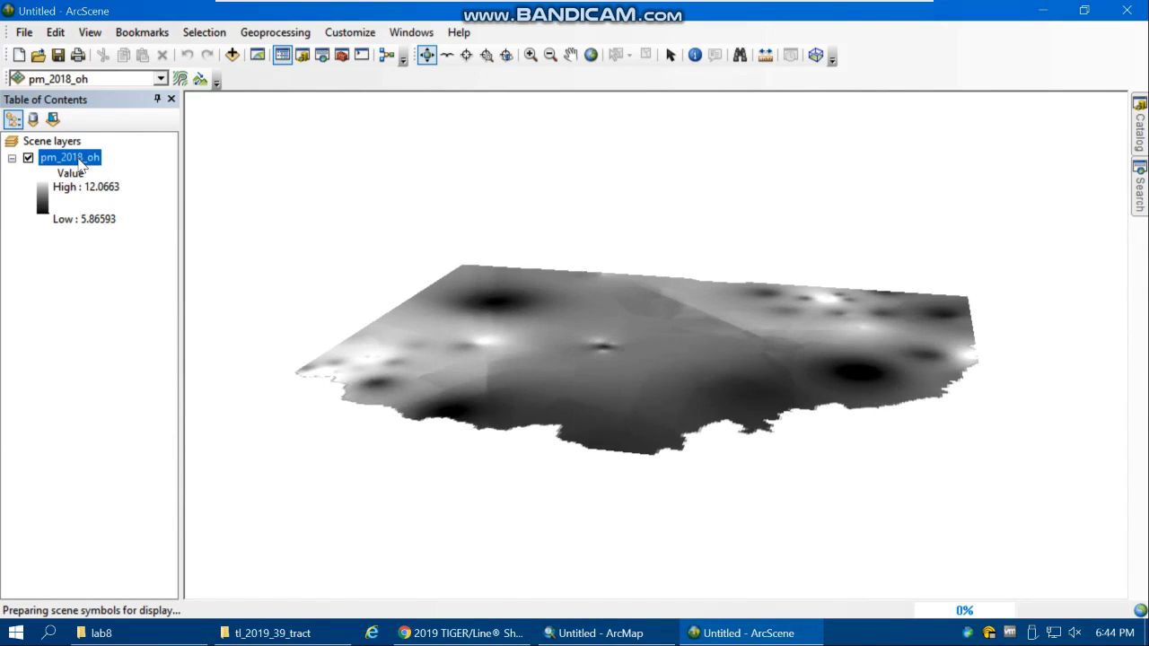
# Set pm_2018_oh's base heights to float on its own pm_2018_oh surface
pyautogui.rightClick(79, 162)
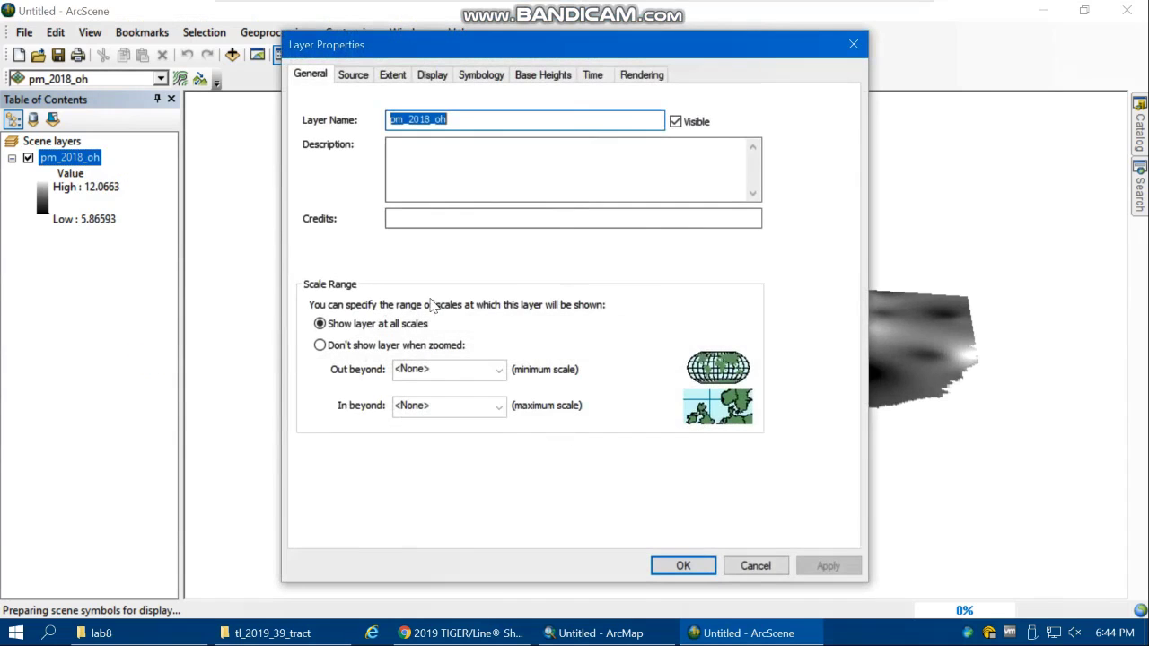
pyautogui.click(546, 76)
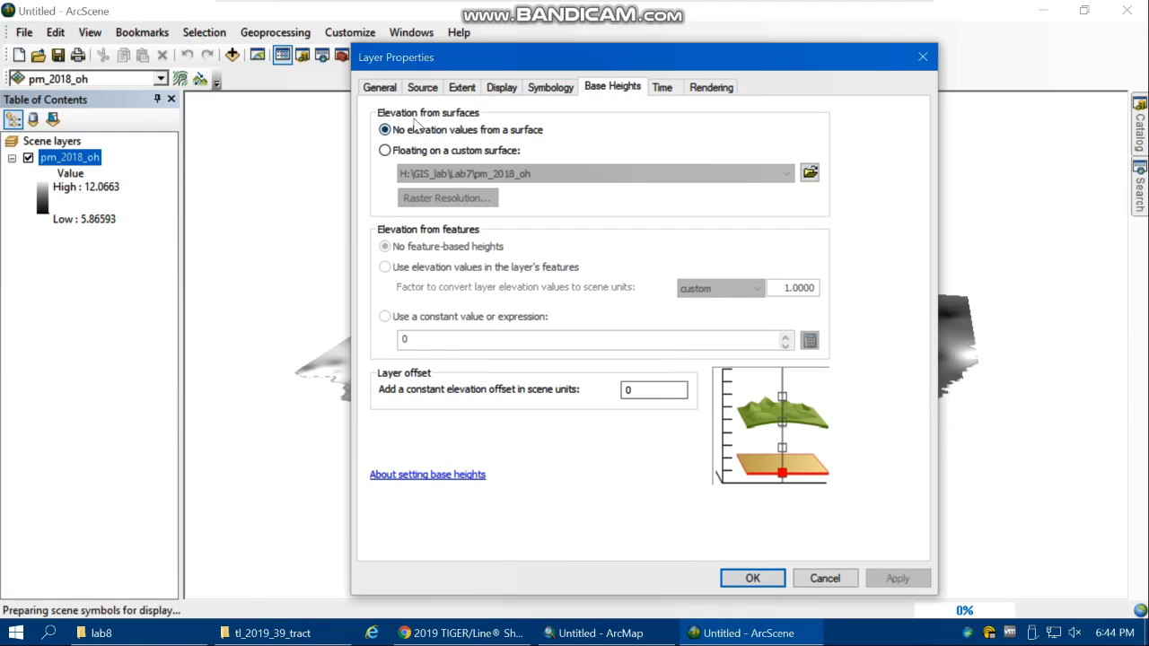
pyautogui.moveTo(725, 74); pyautogui.dragTo(503, 27)
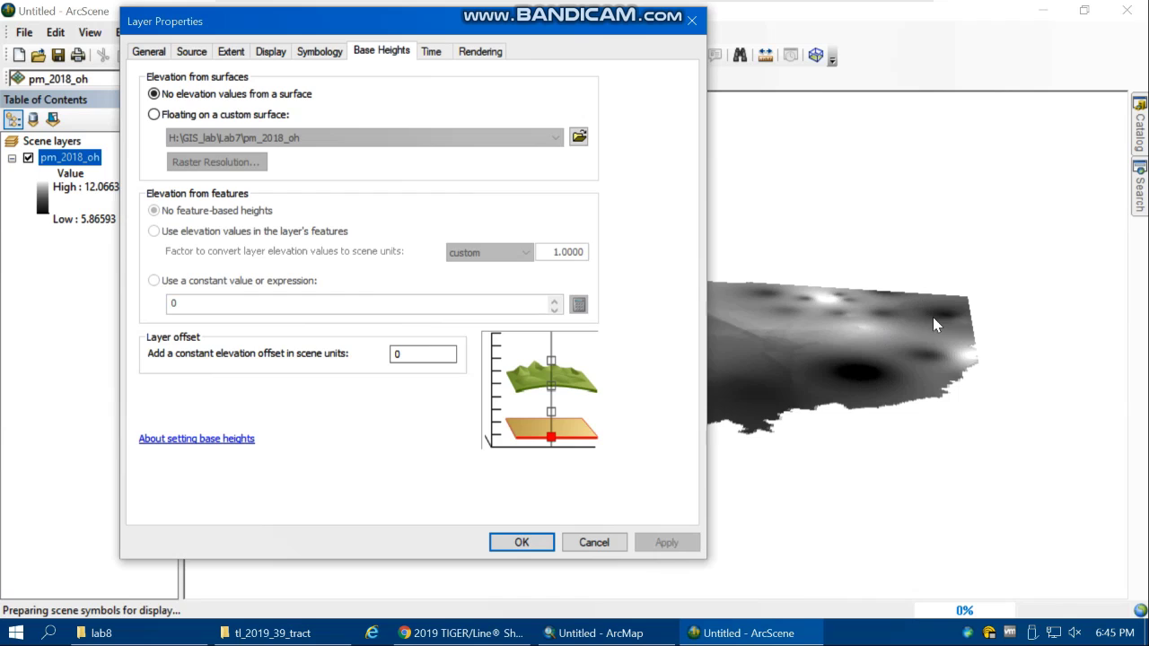
pyautogui.click(215, 95)
pyautogui.click(171, 116)
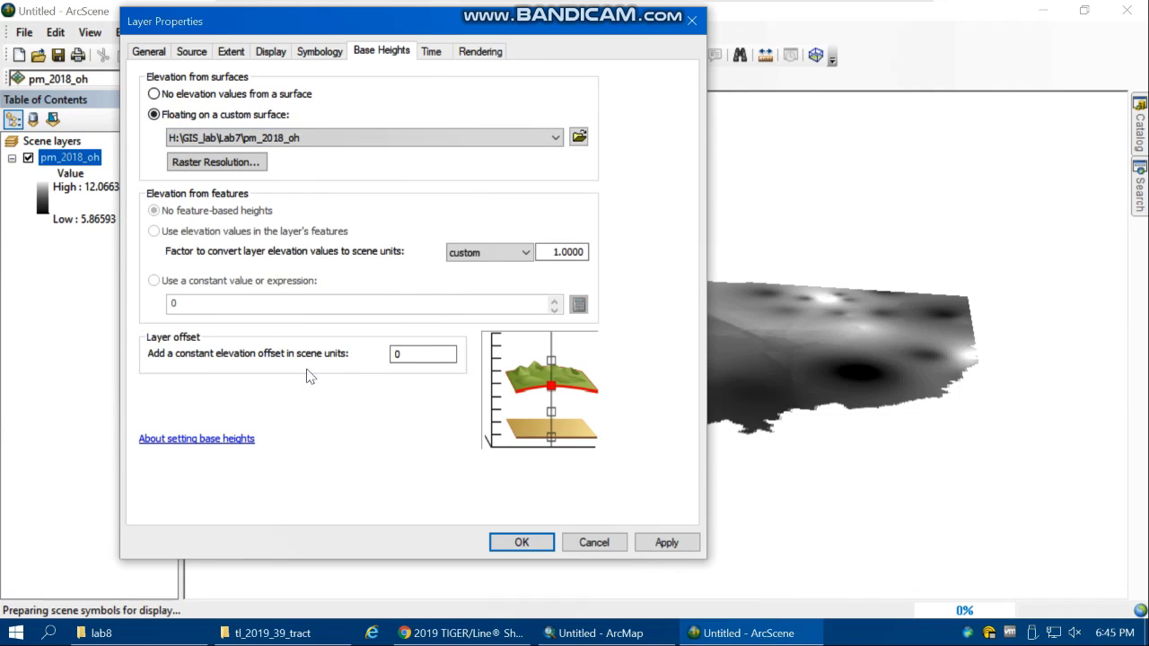
pyautogui.click(666, 543)
pyautogui.click(522, 542)
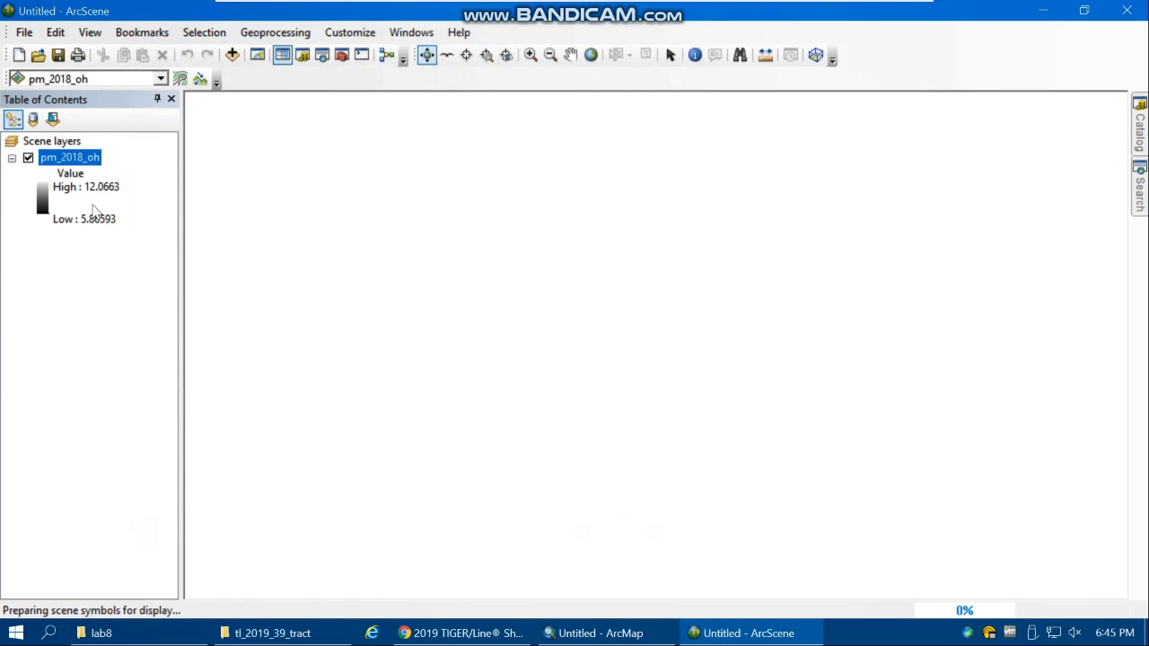
# Zoom to the pm_2018_oh layer to fit the raised surface in view
pyautogui.rightClick(88, 158)
pyautogui.click(136, 274)
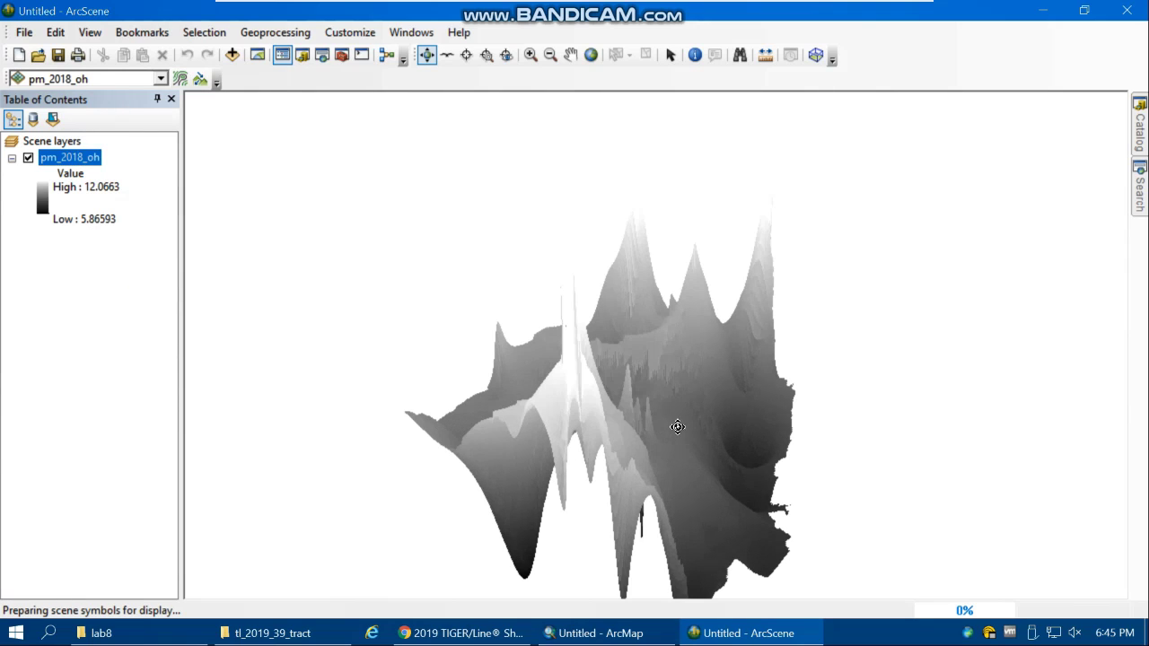
pyautogui.scroll(-2, 678, 427)
pyautogui.scroll(2, 677, 427)
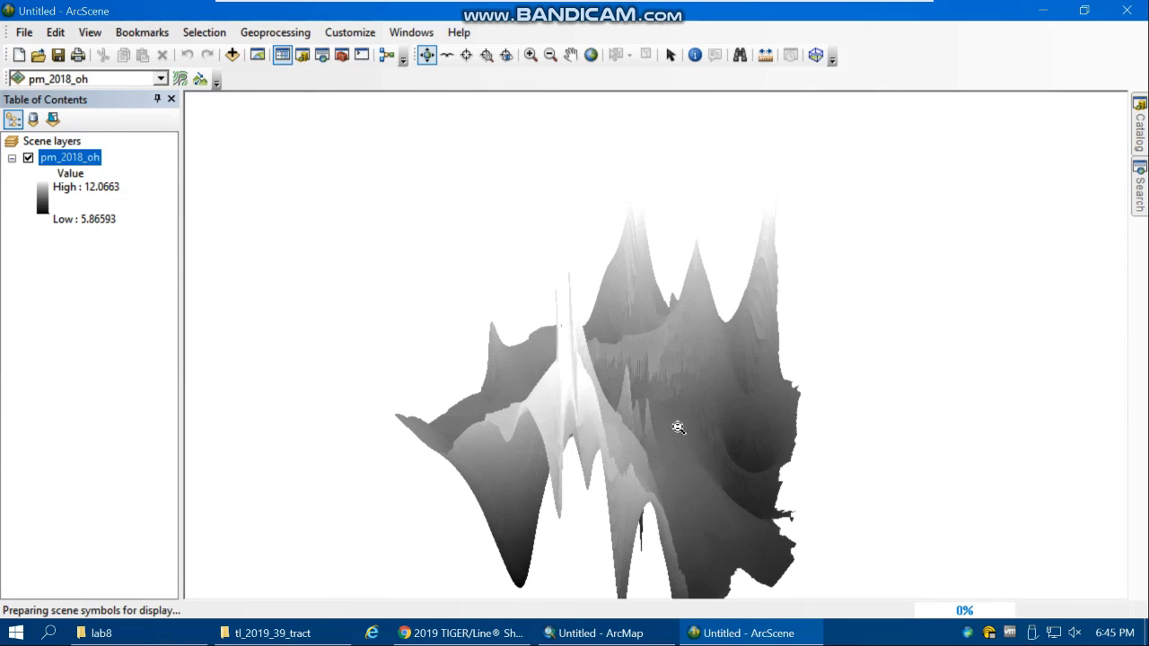
pyautogui.scroll(-4, 678, 427)
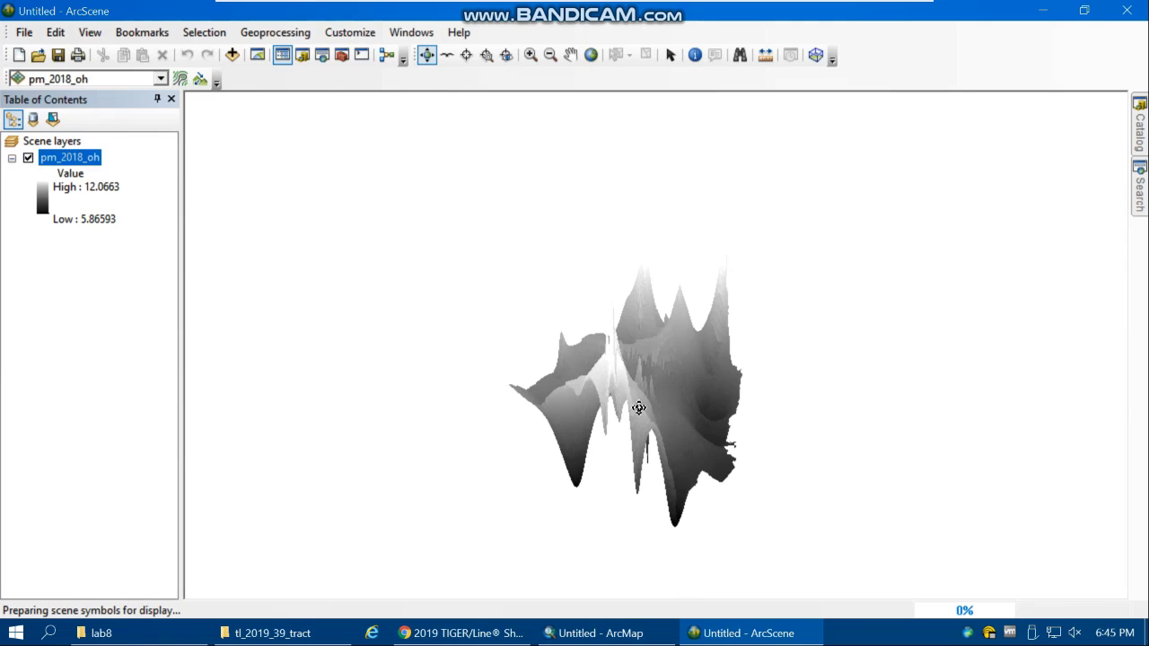
pyautogui.click(52, 143)
# Calculate vertical exaggeration from extent (0.0803716) in Scene Properties and apply it
pyautogui.rightClick(47, 144)
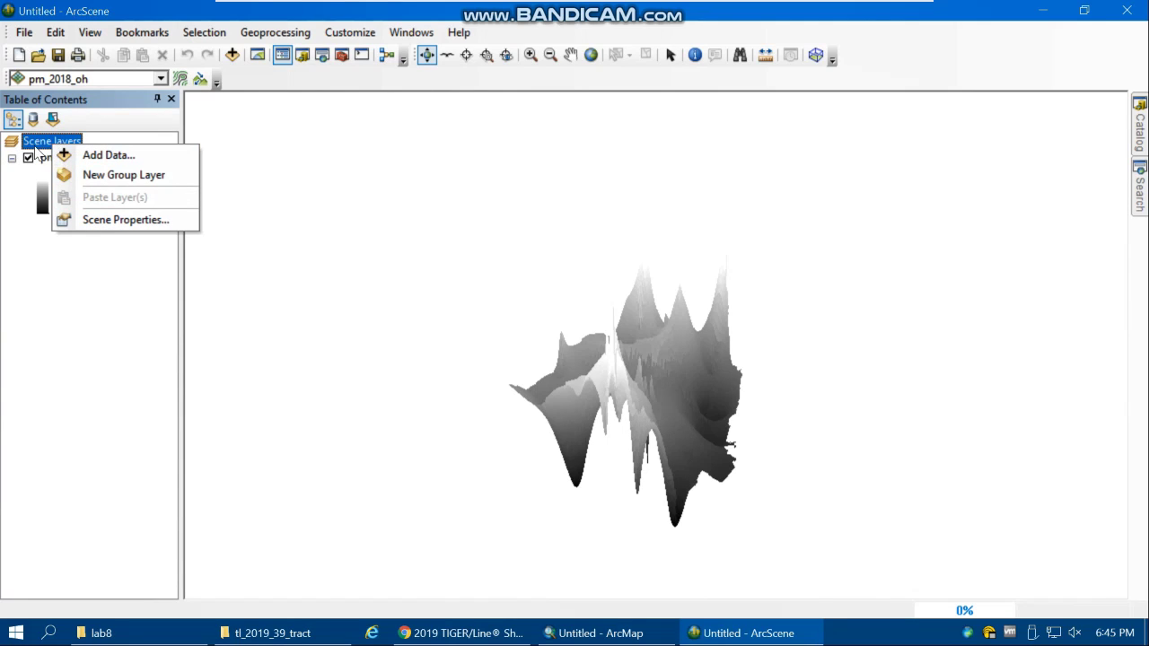
pyautogui.click(99, 220)
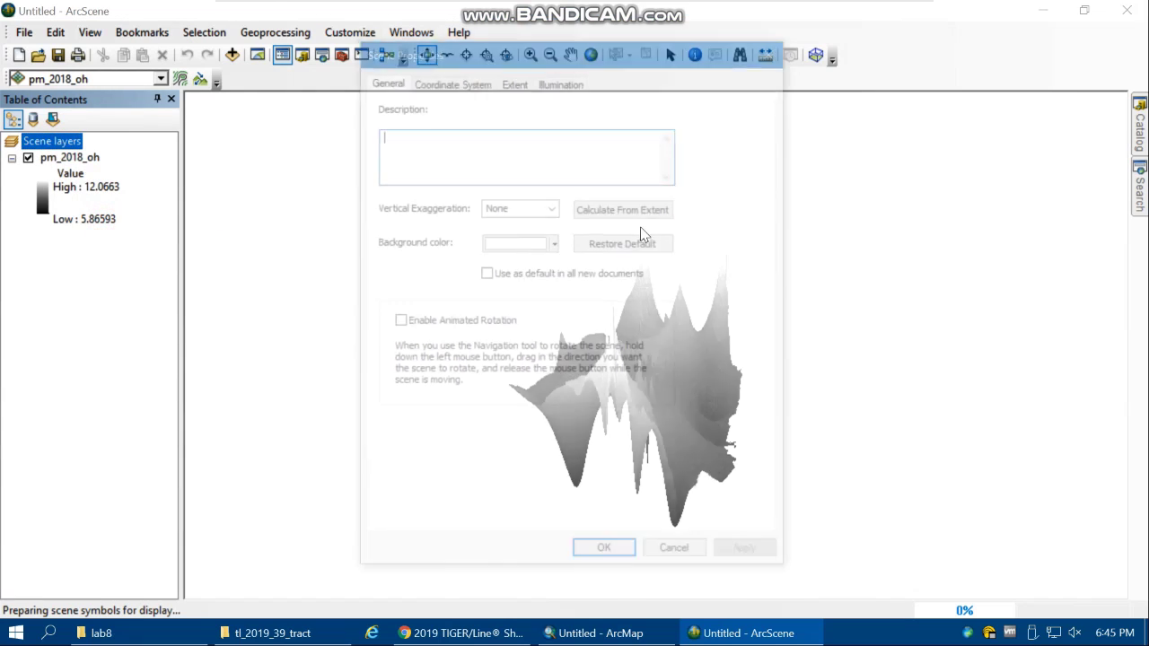
pyautogui.click(387, 81)
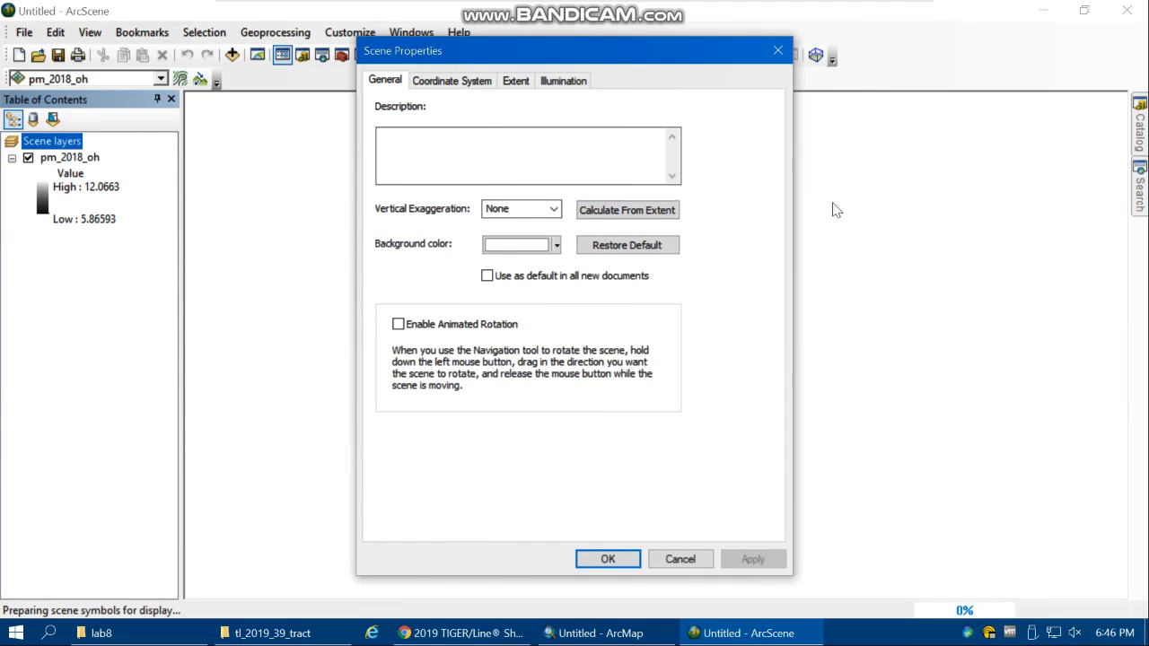
pyautogui.moveTo(595, 51); pyautogui.dragTo(411, 49)
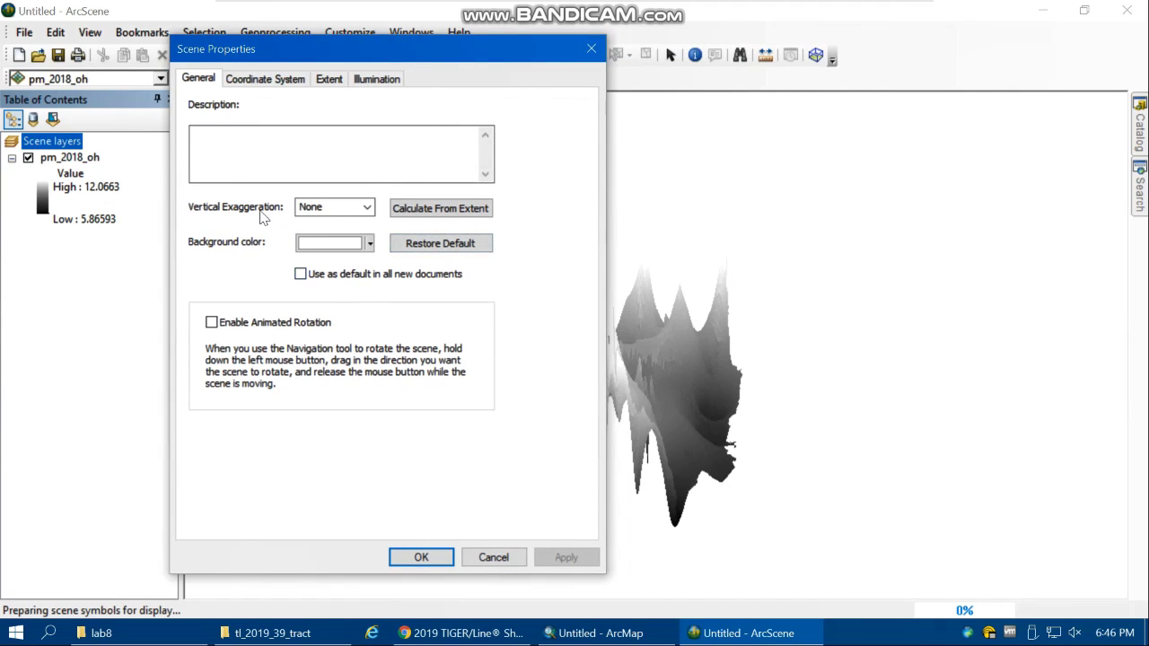
pyautogui.click(439, 210)
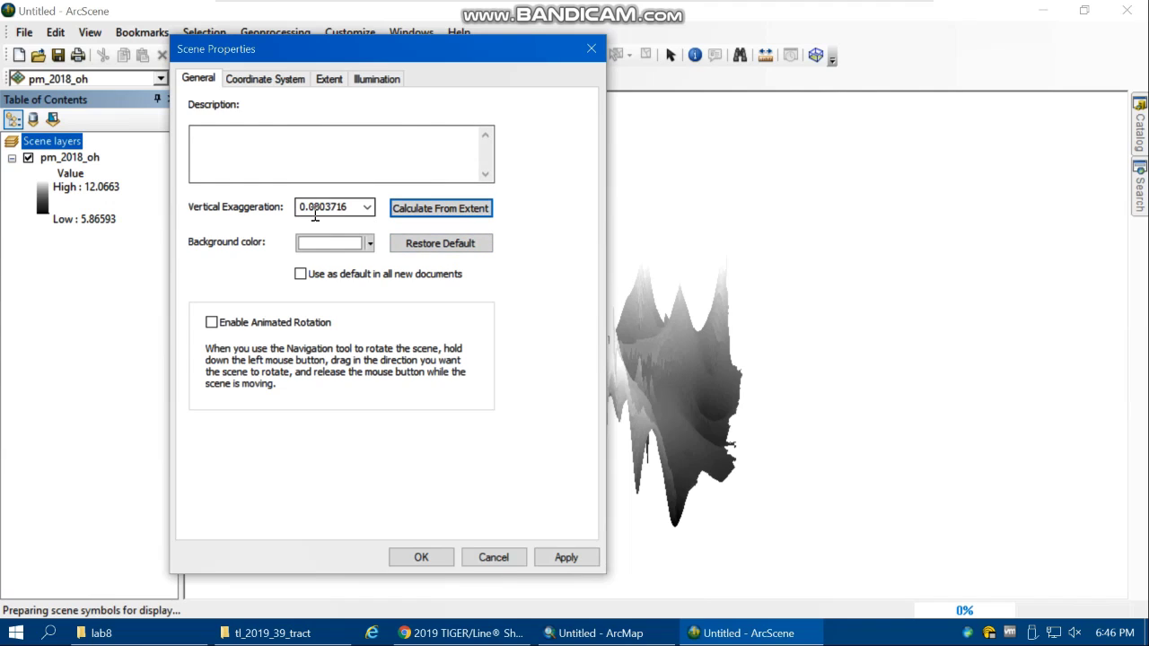
pyautogui.click(567, 556)
pyautogui.click(429, 557)
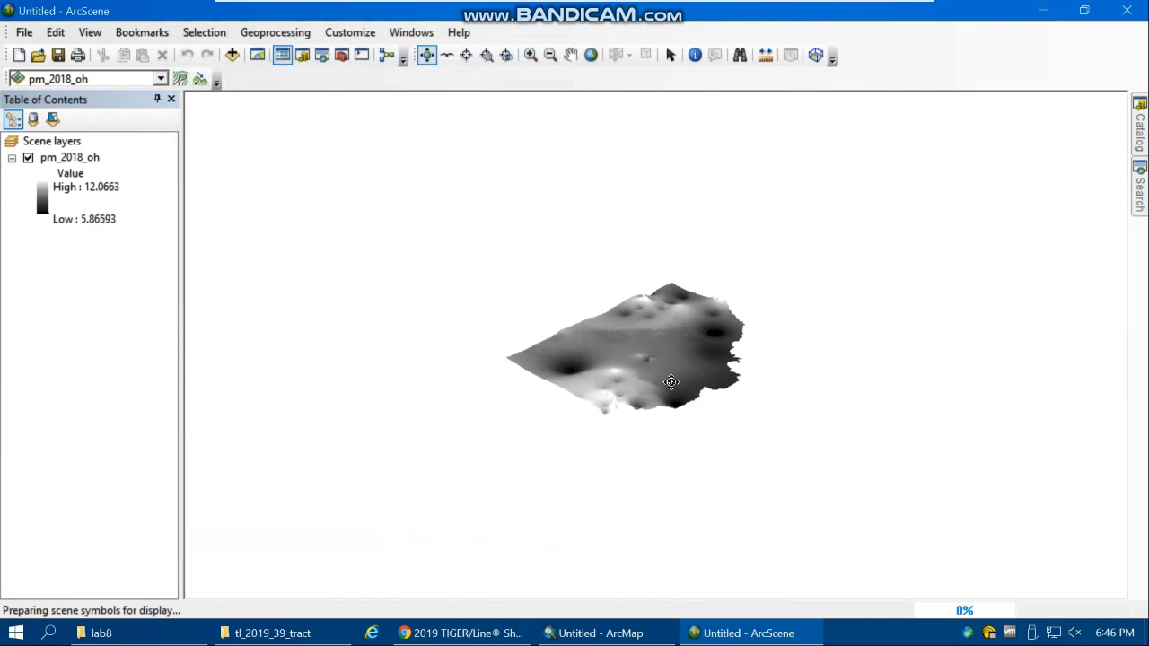
pyautogui.moveTo(717, 399); pyautogui.dragTo(692, 377)
# Set the scene's vertical exaggeration to 0.15 and apply it
pyautogui.rightClick(65, 144)
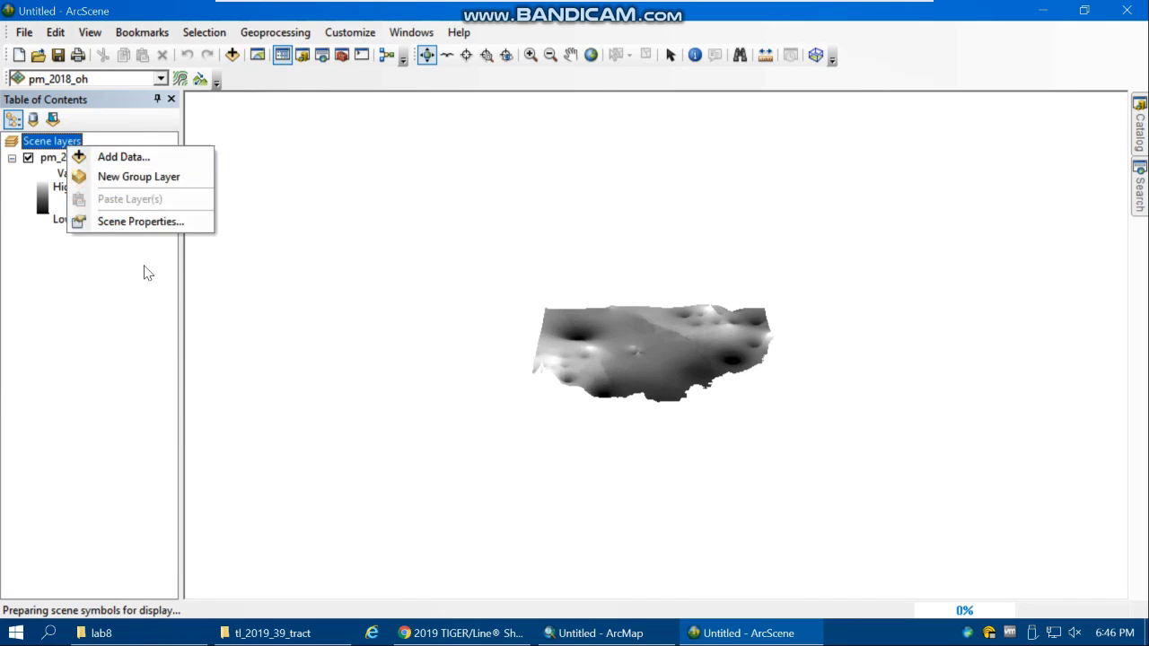
pyautogui.click(125, 221)
pyautogui.click(553, 210)
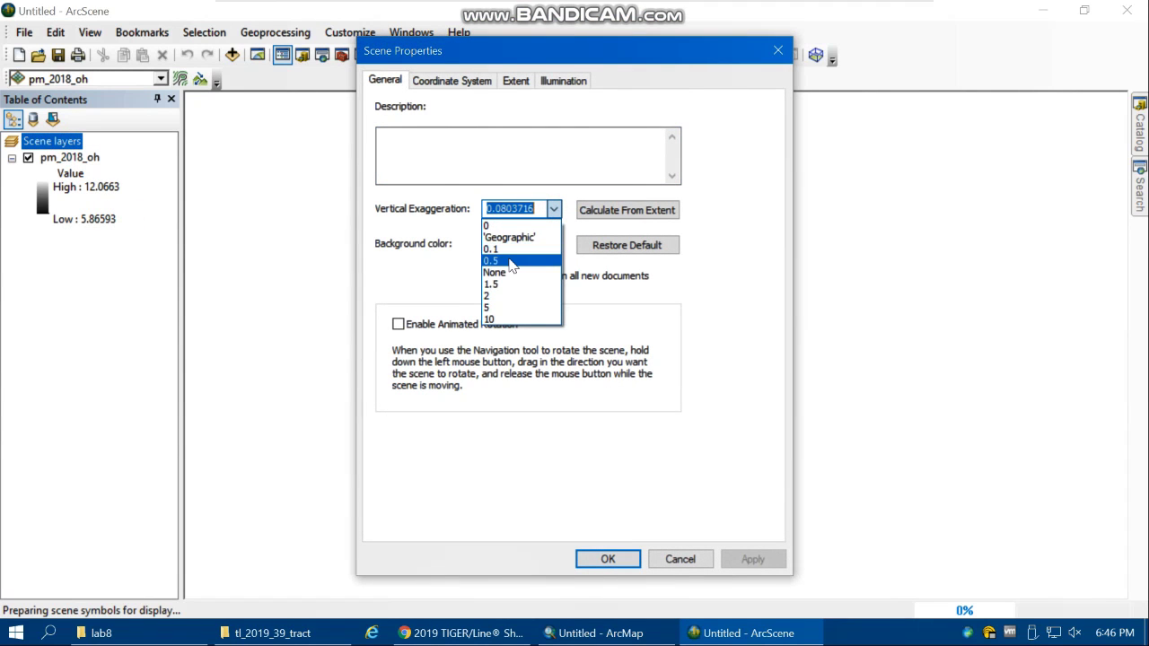
pyautogui.click(500, 209)
pyautogui.click(499, 209)
pyautogui.moveTo(534, 209); pyautogui.dragTo(464, 211)
pyautogui.write('0.15')
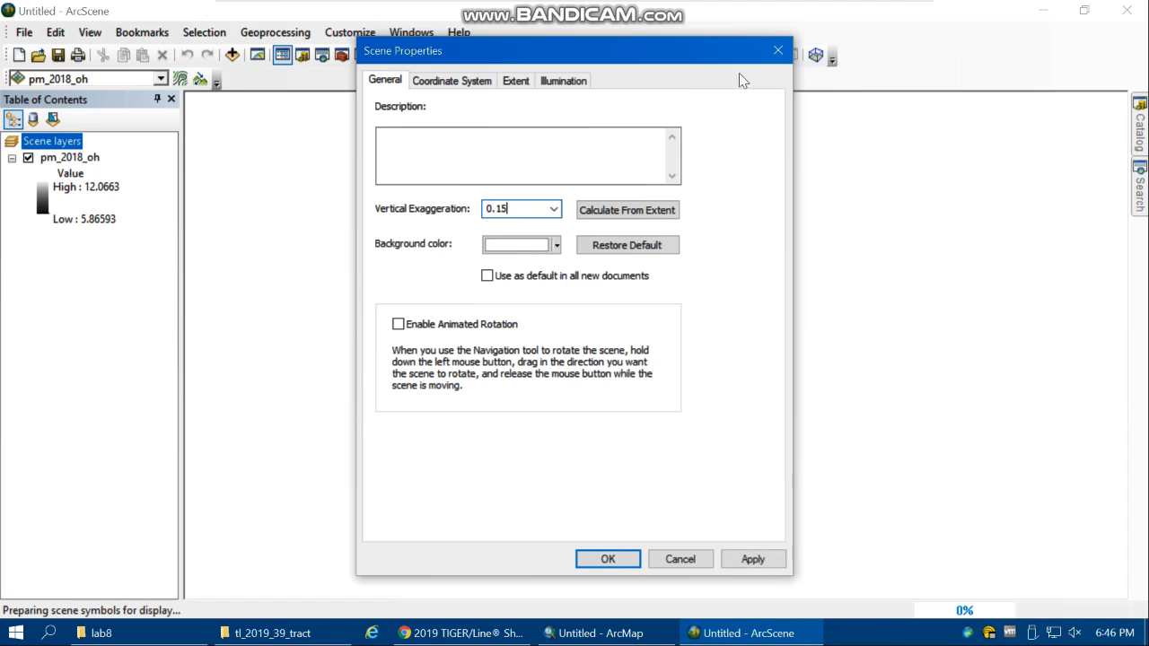
pyautogui.click(752, 559)
# Make the scene background black and enable animated rotation
pyautogui.moveTo(615, 59); pyautogui.dragTo(403, 25)
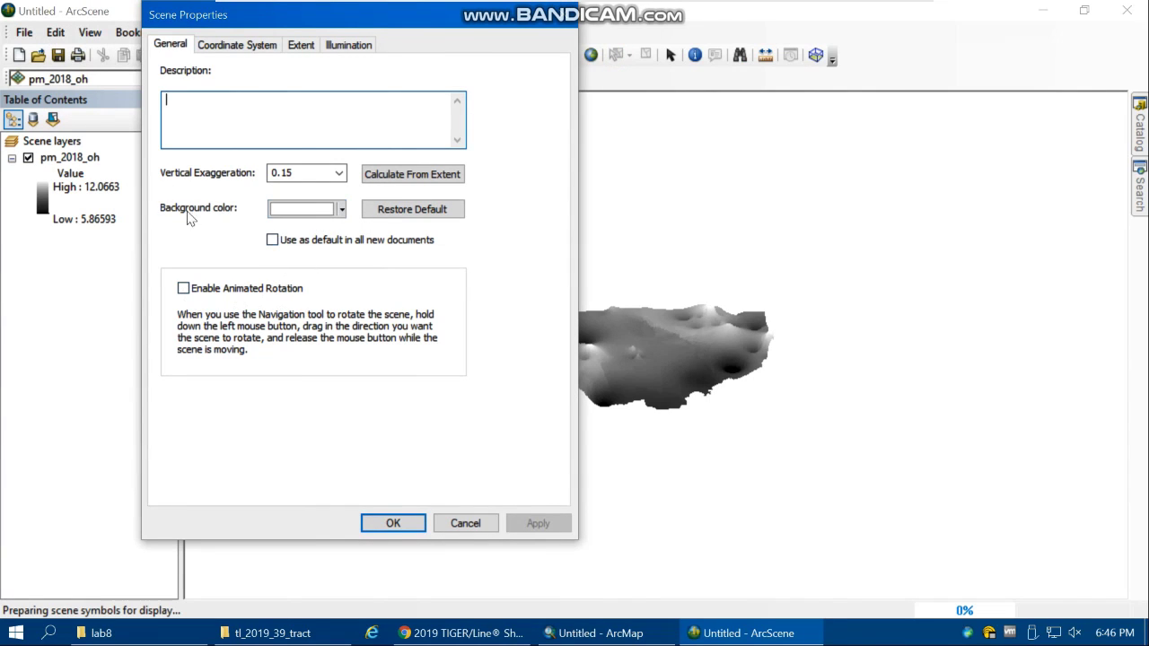
pyautogui.click(341, 208)
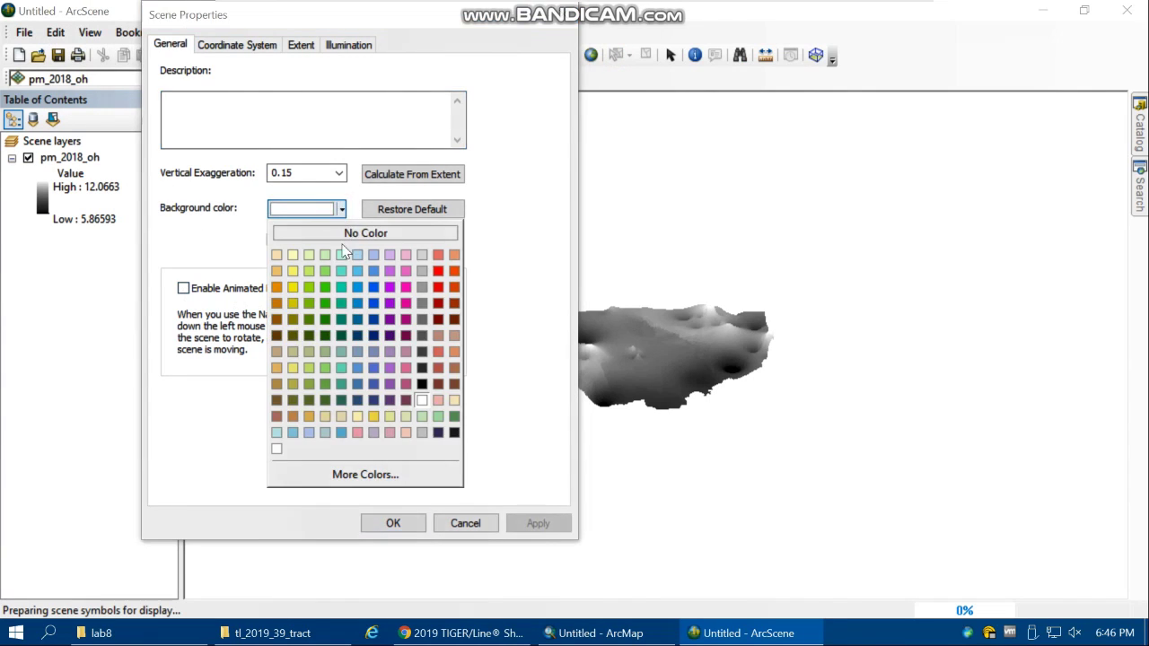
pyautogui.click(439, 434)
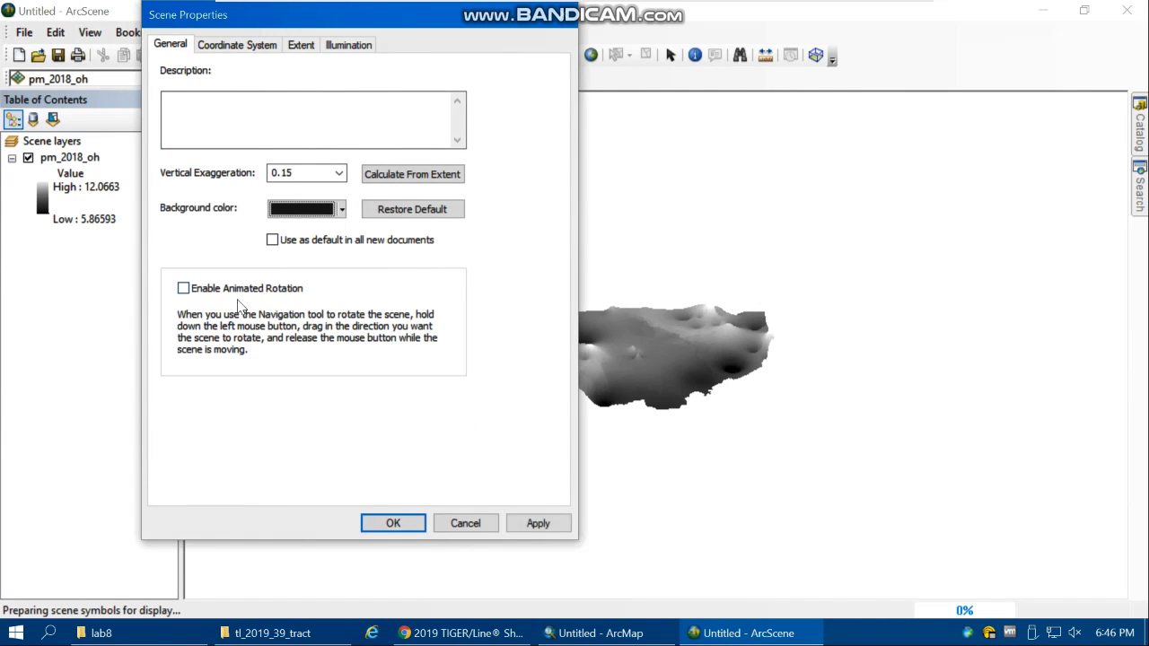
pyautogui.click(183, 289)
# Apply the black background and give pm_2018_oh the rainbow colour ramp
pyautogui.click(539, 523)
pyautogui.click(393, 524)
pyautogui.click(42, 206)
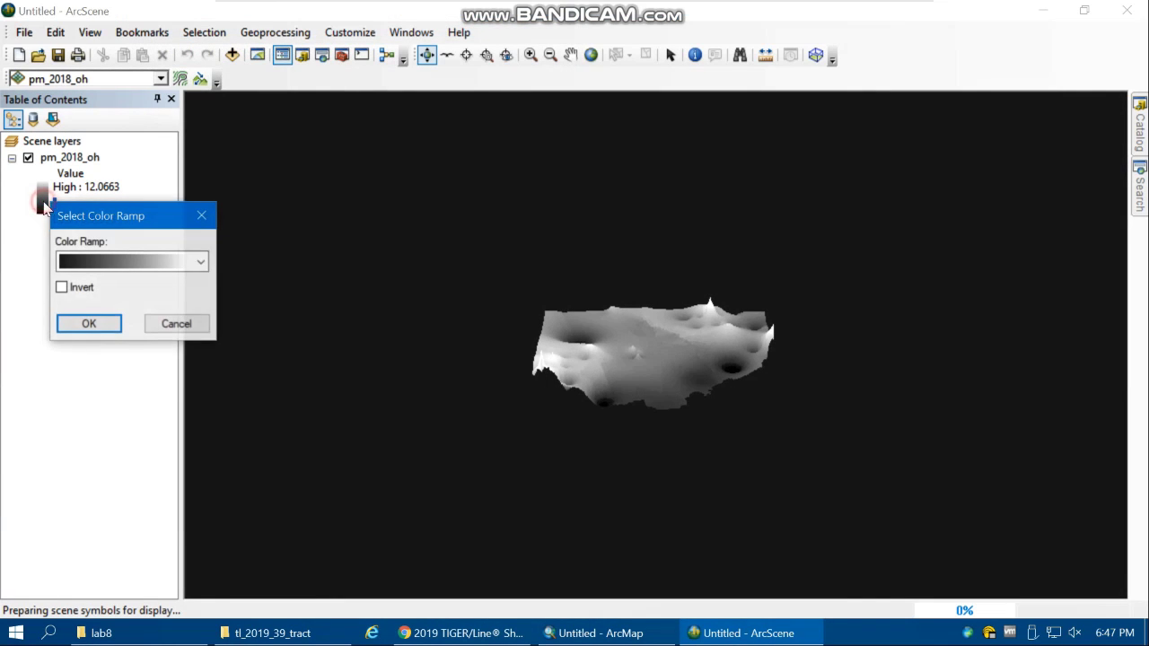
pyautogui.click(102, 261)
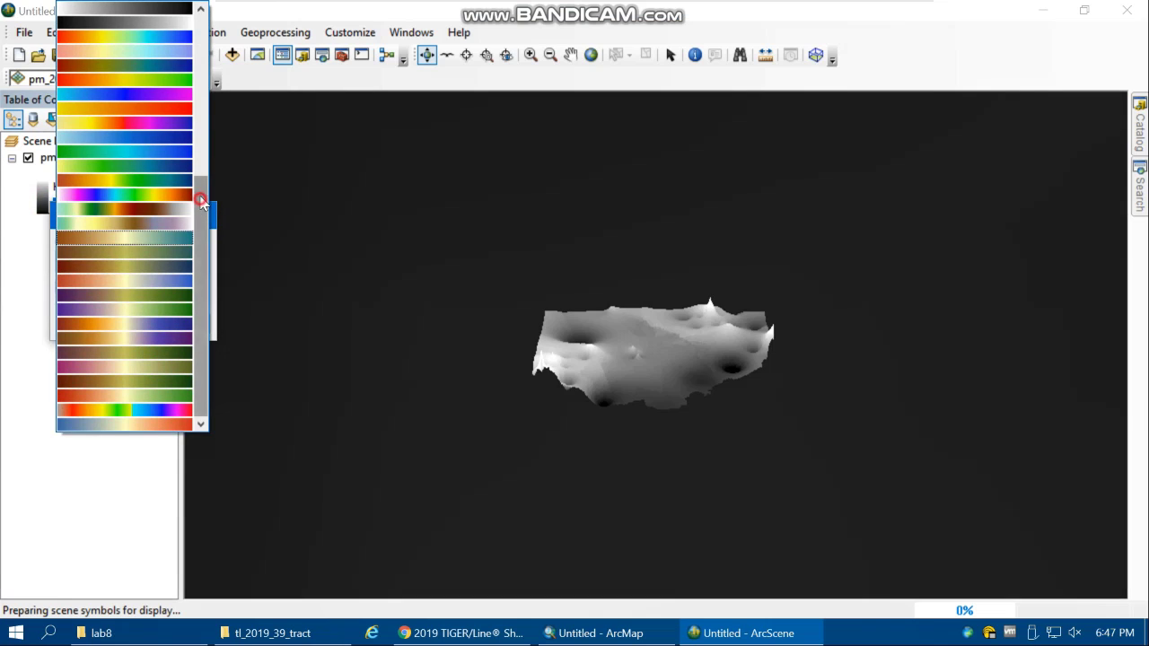
pyautogui.scroll(1, 201, 186)
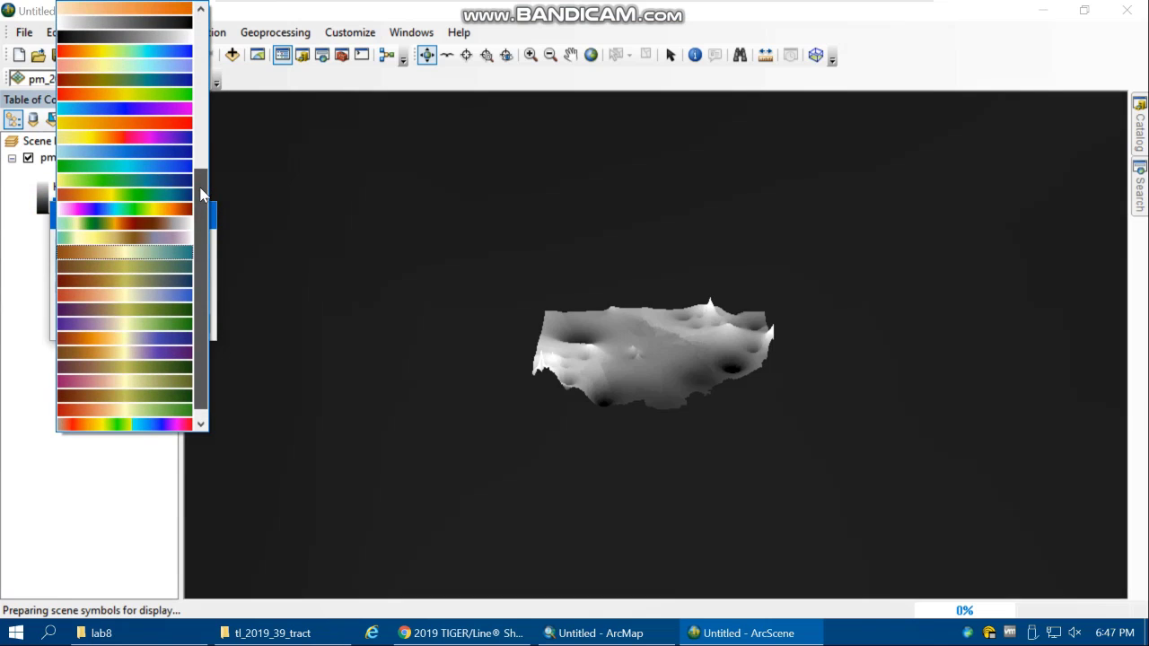
pyautogui.click(147, 54)
pyautogui.click(94, 323)
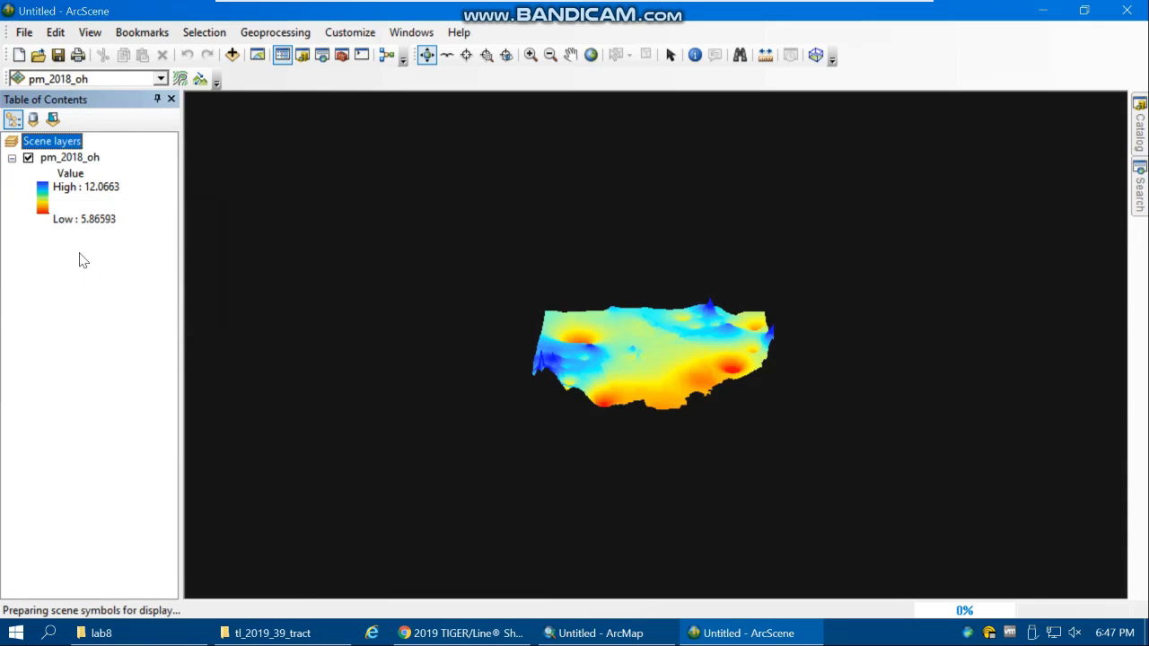
pyautogui.moveTo(574, 314); pyautogui.dragTo(337, 301)
# Invert the rainbow ramp so high values show red and low values blue
pyautogui.click(42, 208)
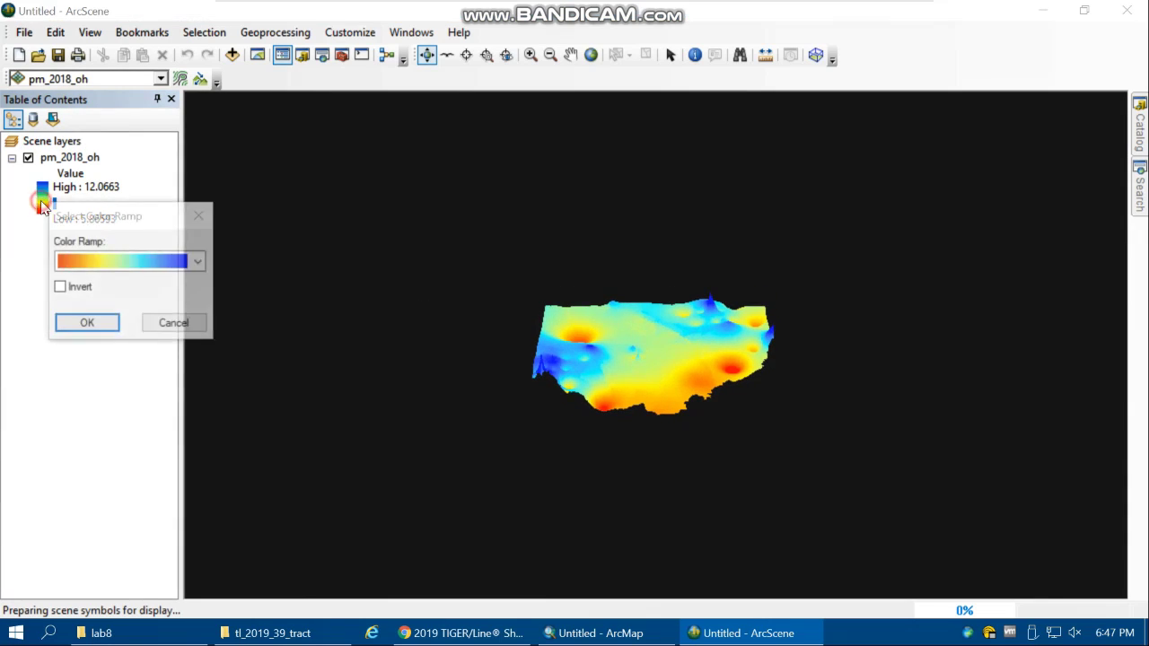
pyautogui.click(59, 287)
pyautogui.click(84, 323)
pyautogui.moveTo(698, 354); pyautogui.dragTo(688, 431)
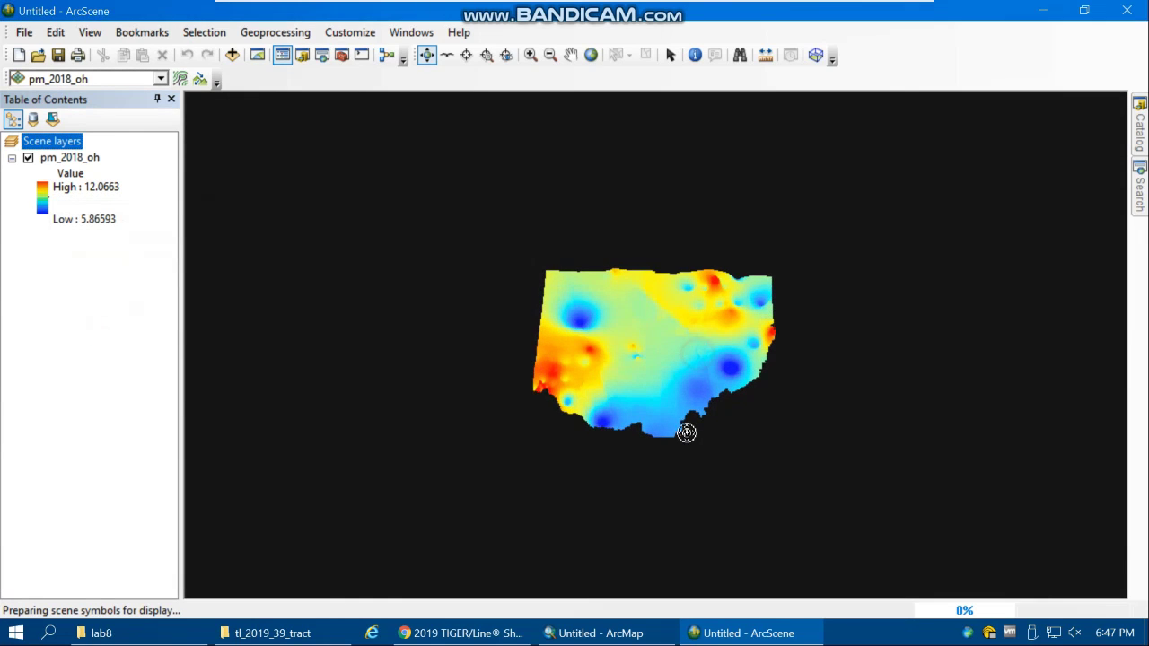
# Orbit the coloured pm_2018_oh surface down to a low, near edge-on angle
pyautogui.scroll(5, 713, 362)
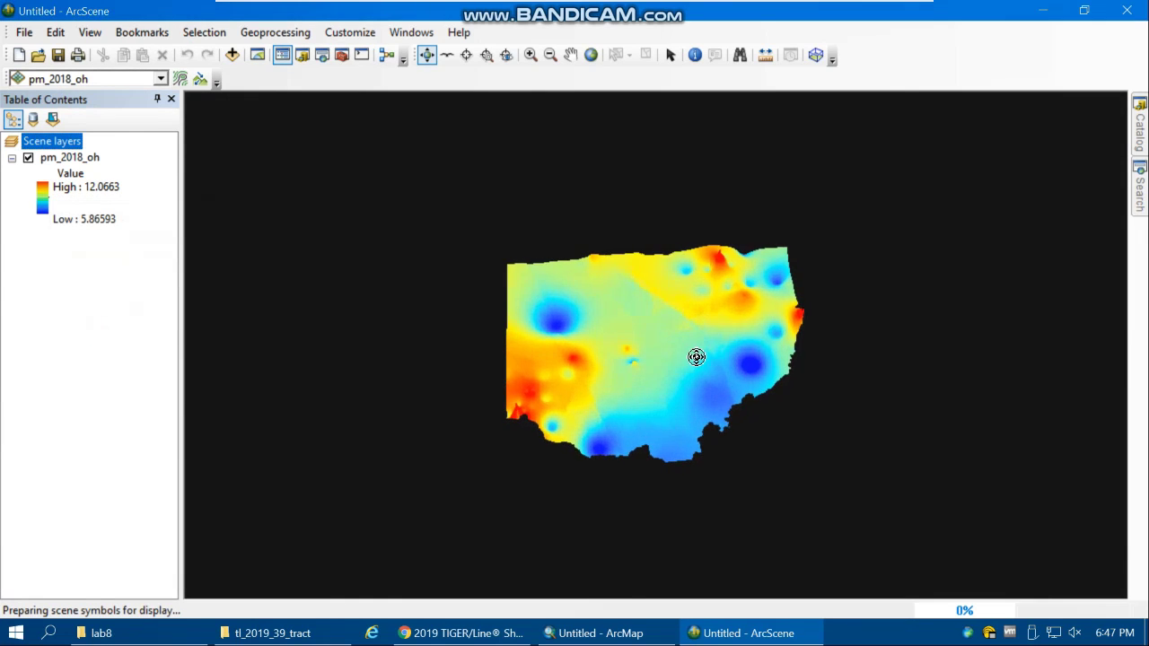
pyautogui.moveTo(723, 374); pyautogui.dragTo(774, 325)
pyautogui.moveTo(585, 347); pyautogui.dragTo(645, 416)
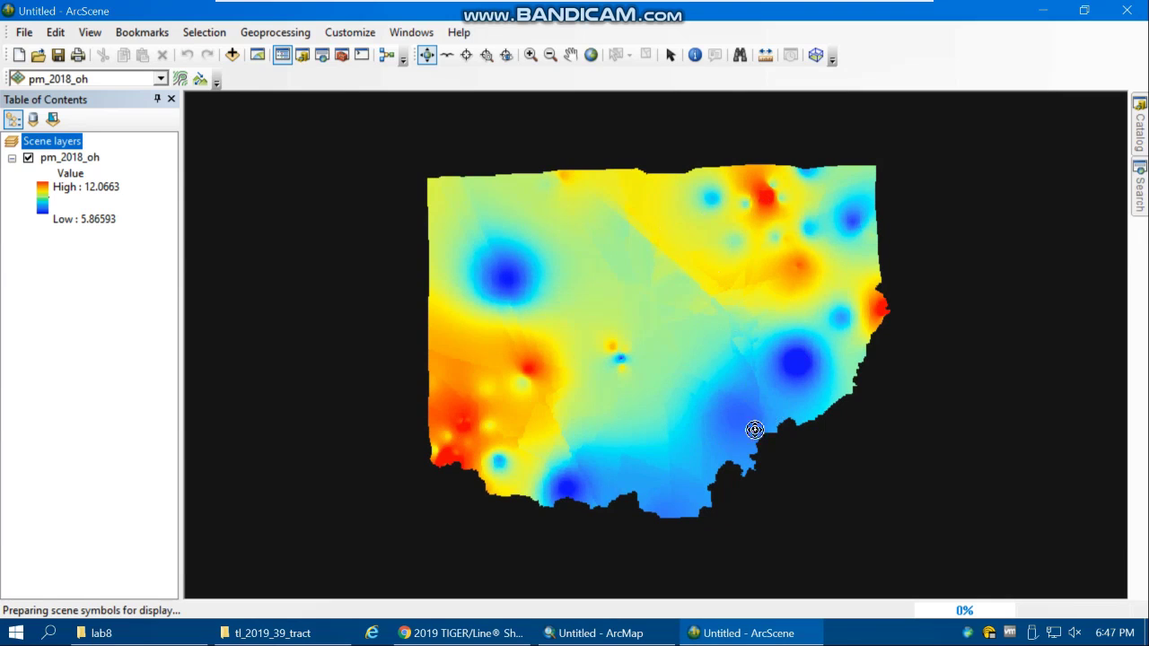
pyautogui.click(682, 465)
pyautogui.moveTo(680, 463); pyautogui.dragTo(649, 277)
pyautogui.moveTo(671, 384)
pyautogui.mouseDown()
pyautogui.moveTo(662, 329)
pyautogui.moveTo(685, 408)
pyautogui.moveTo(678, 377)
pyautogui.moveTo(748, 261)
pyautogui.moveTo(674, 290)
pyautogui.moveTo(721, 266)
pyautogui.mouseUp()
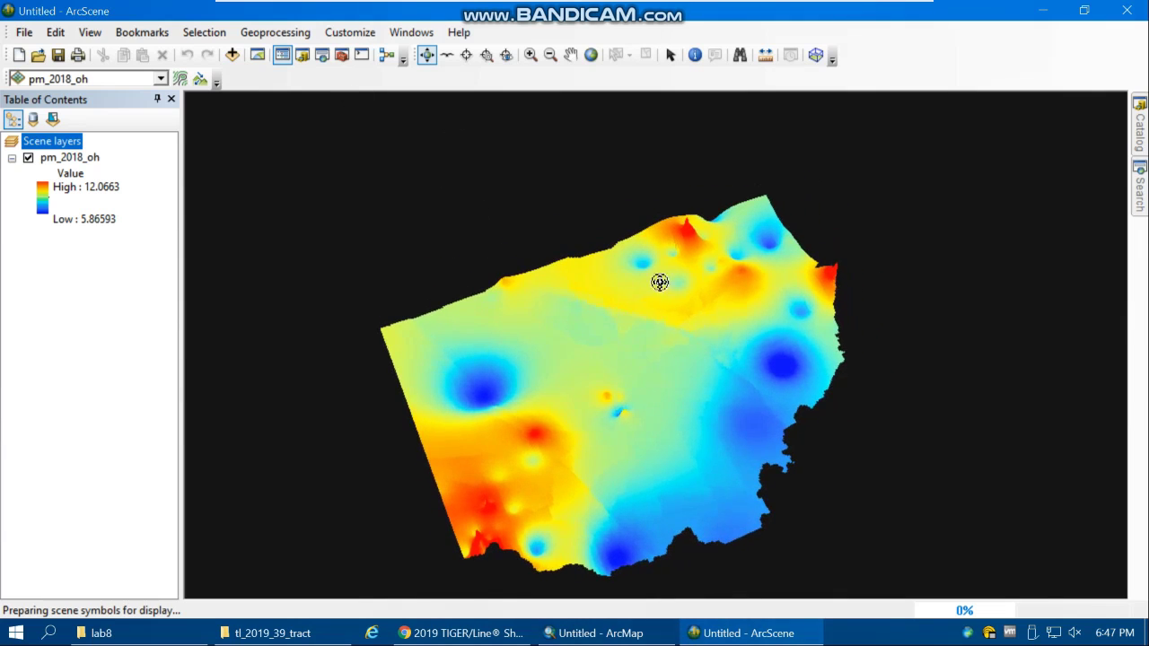
pyautogui.moveTo(673, 476); pyautogui.dragTo(644, 326)
pyautogui.click(569, 55)
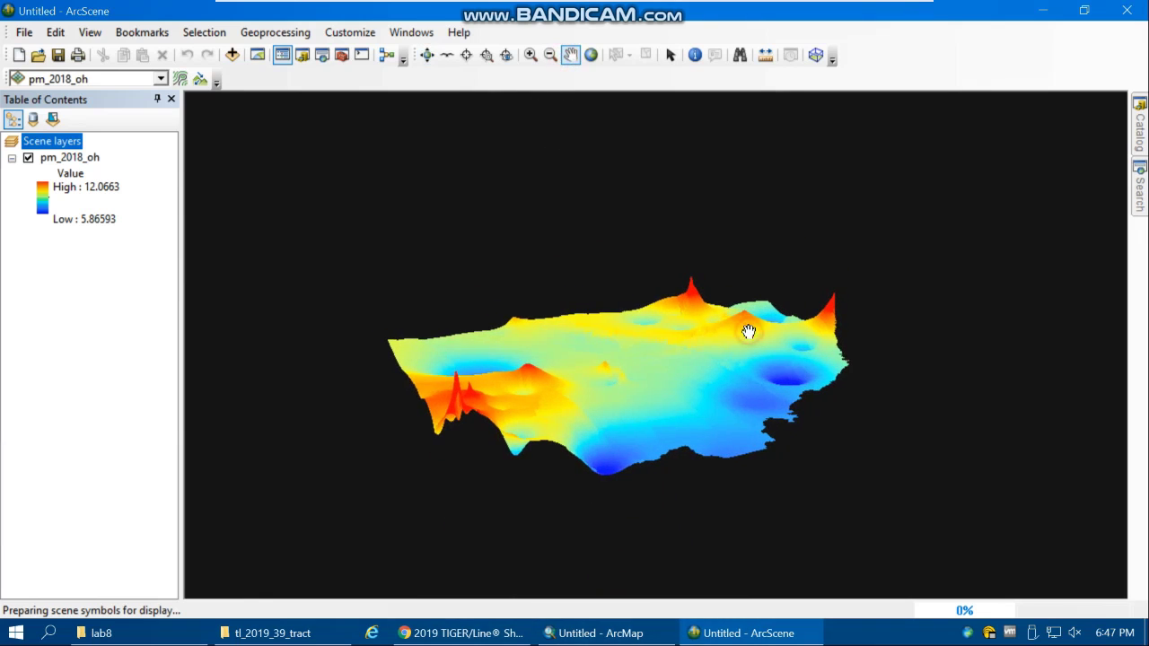
pyautogui.scroll(-2, 749, 334)
pyautogui.scroll(5, 745, 334)
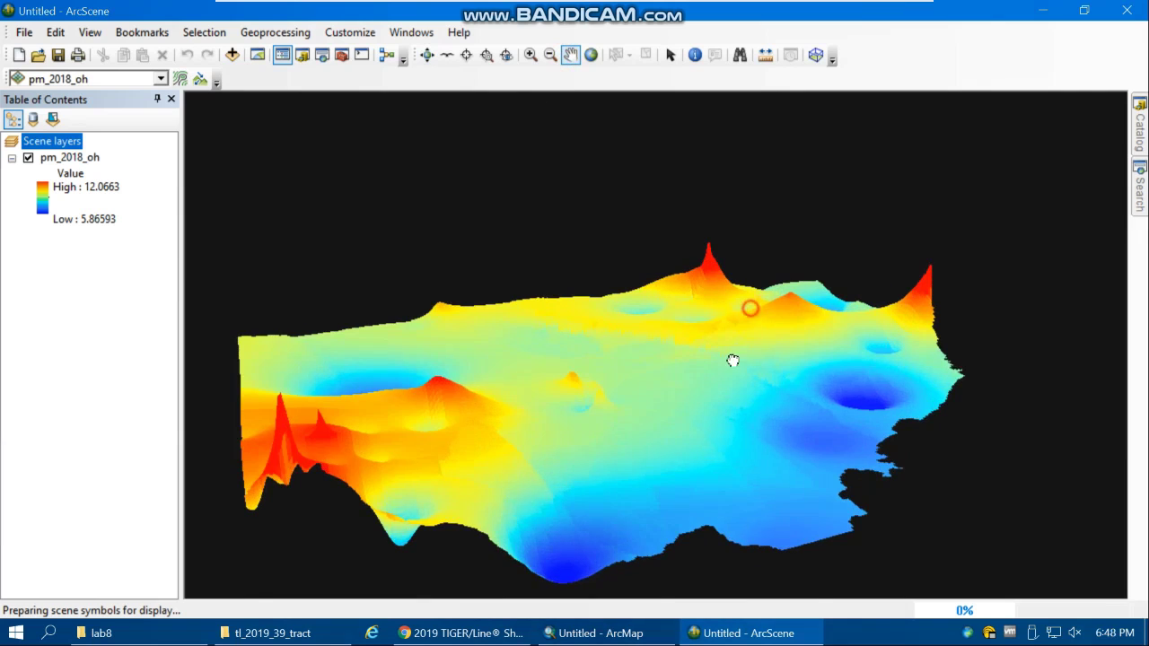
pyautogui.scroll(2, 737, 356)
pyautogui.scroll(-3, 733, 363)
pyautogui.scroll(5, 735, 369)
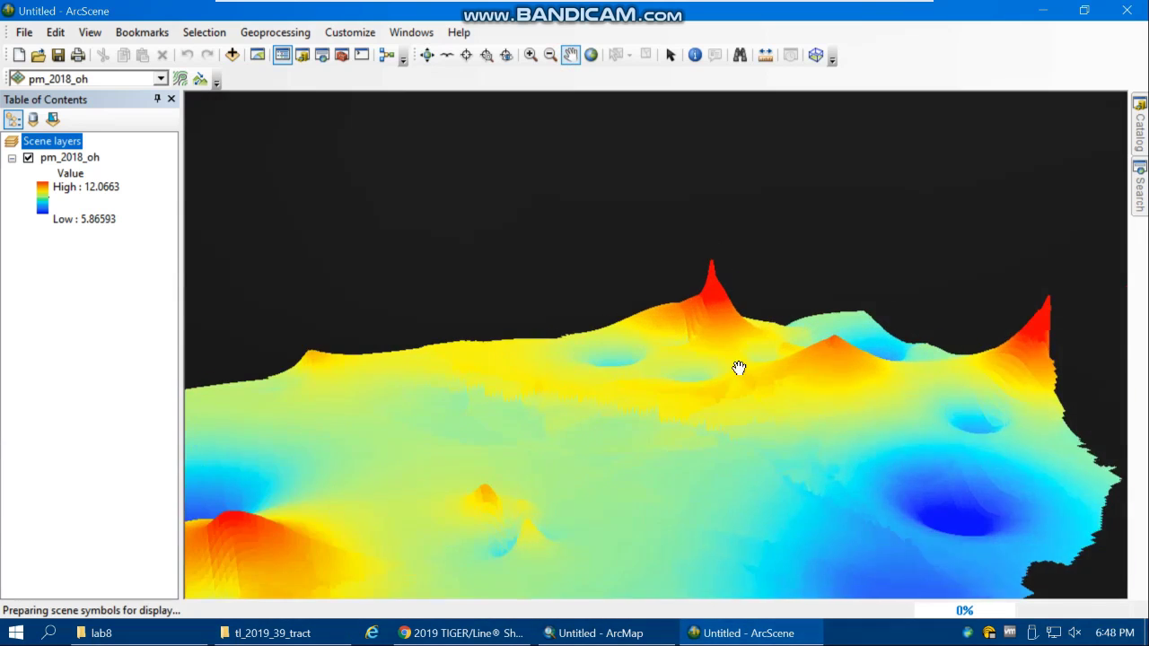
pyautogui.scroll(3, 739, 368)
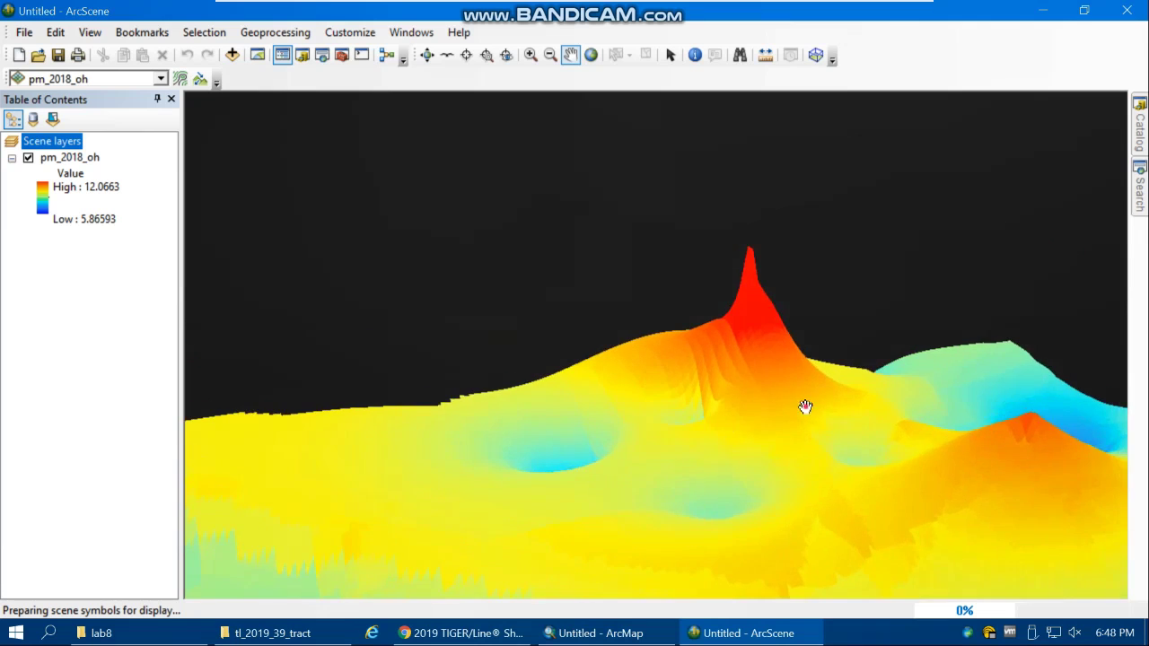
pyautogui.moveTo(792, 411); pyautogui.dragTo(462, 403)
pyautogui.scroll(2, 669, 363)
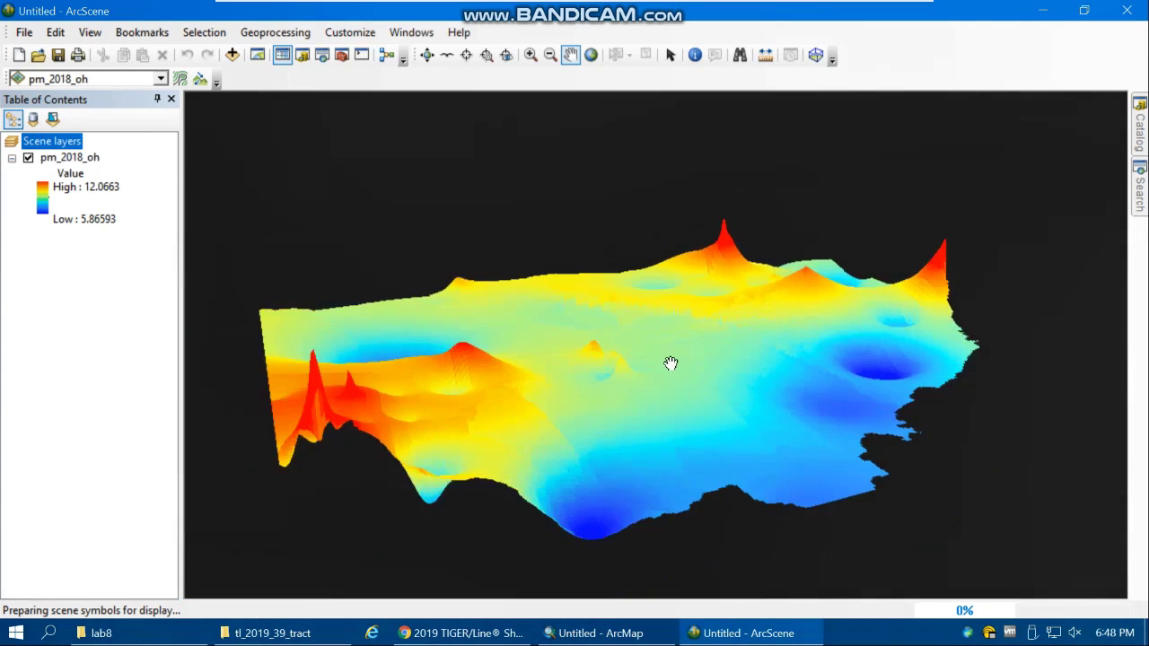
pyautogui.click(428, 54)
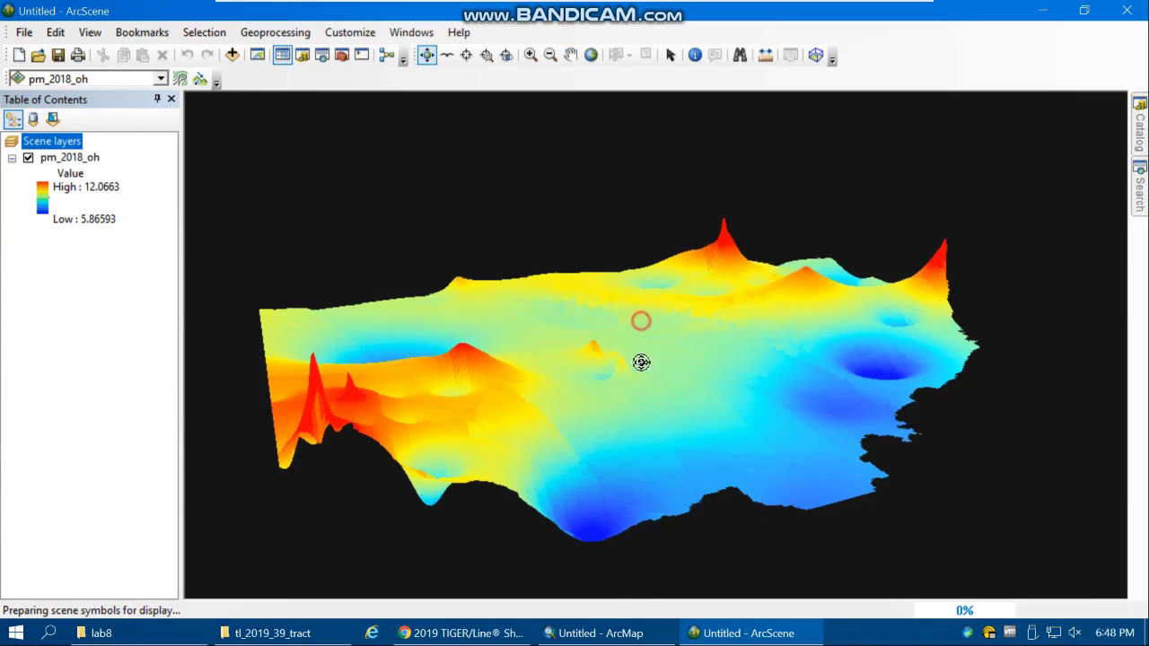
pyautogui.moveTo(640, 365); pyautogui.dragTo(592, 350)
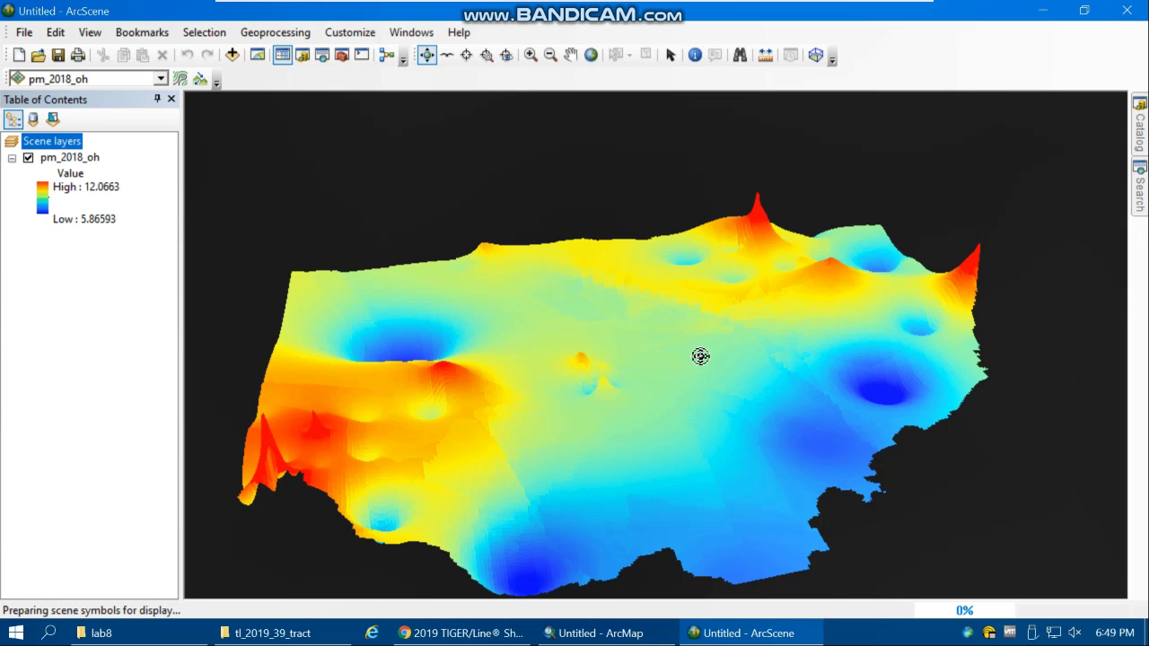
pyautogui.scroll(3, 696, 359)
pyautogui.scroll(-2, 701, 375)
pyautogui.scroll(-2, 702, 366)
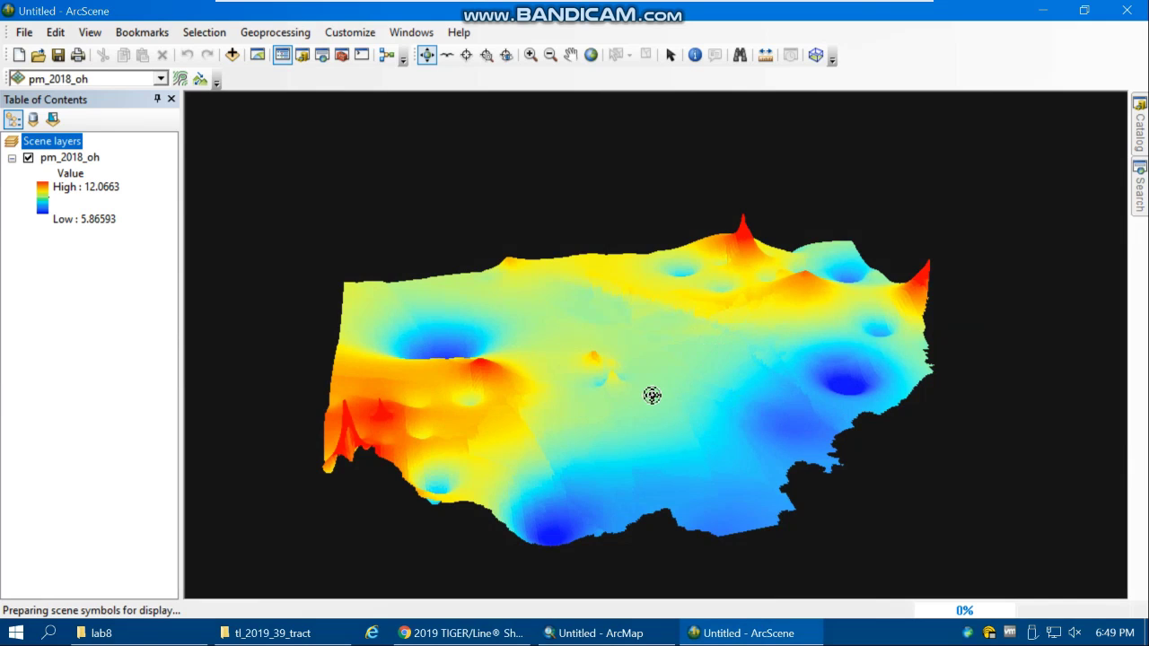
pyautogui.scroll(-1, 655, 391)
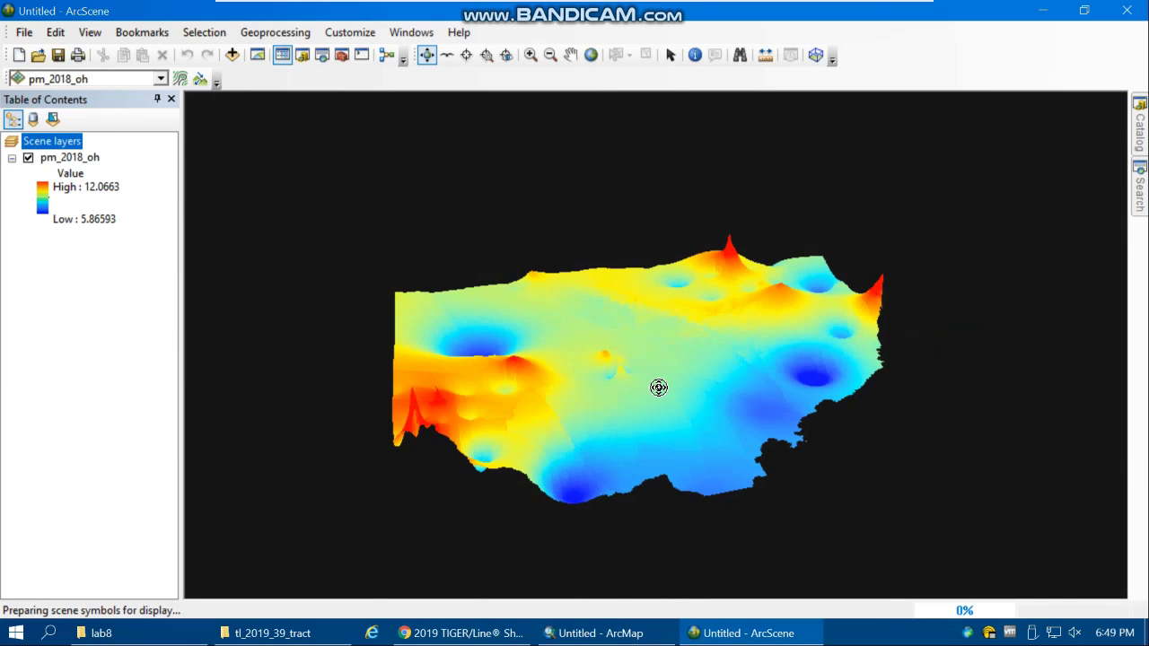